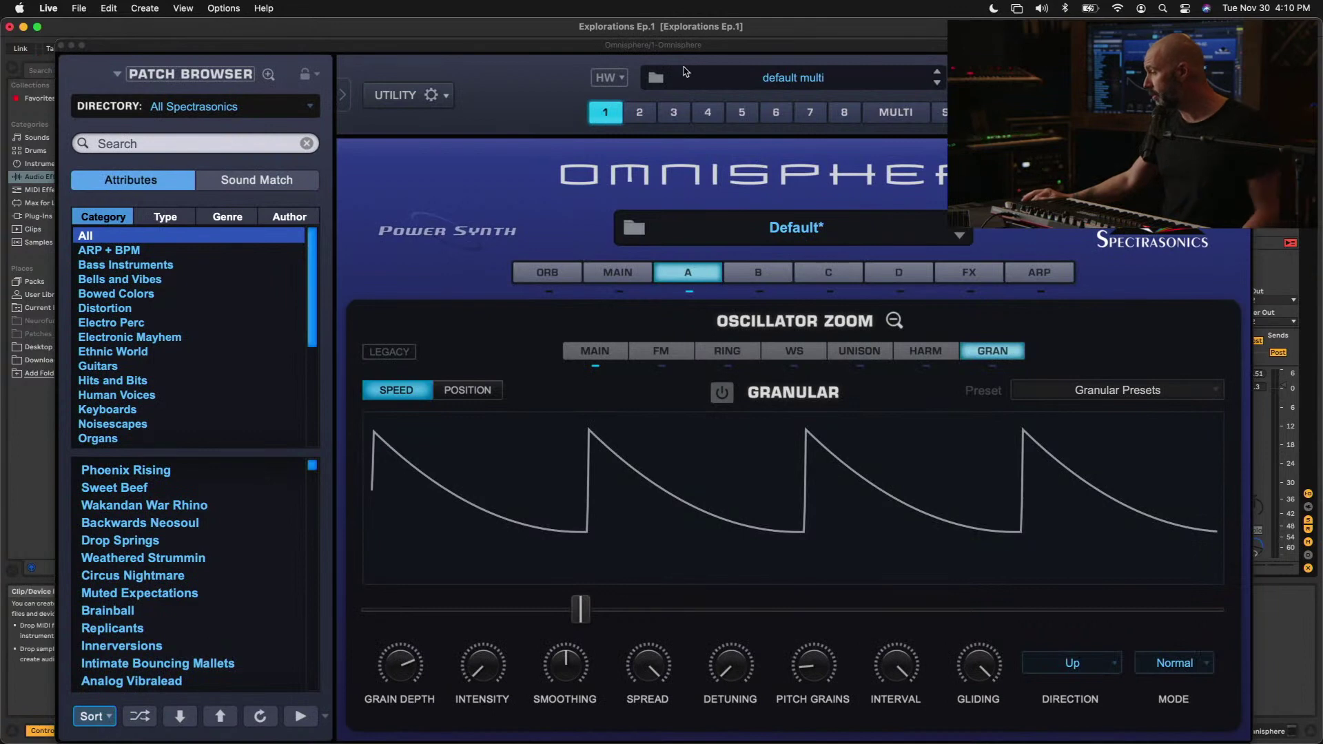
Import the awakened souls audio clip from the Live session into layer A's oscillator as a user sample and dismiss the import notice
left_click_drag(676, 45, 674, 125)
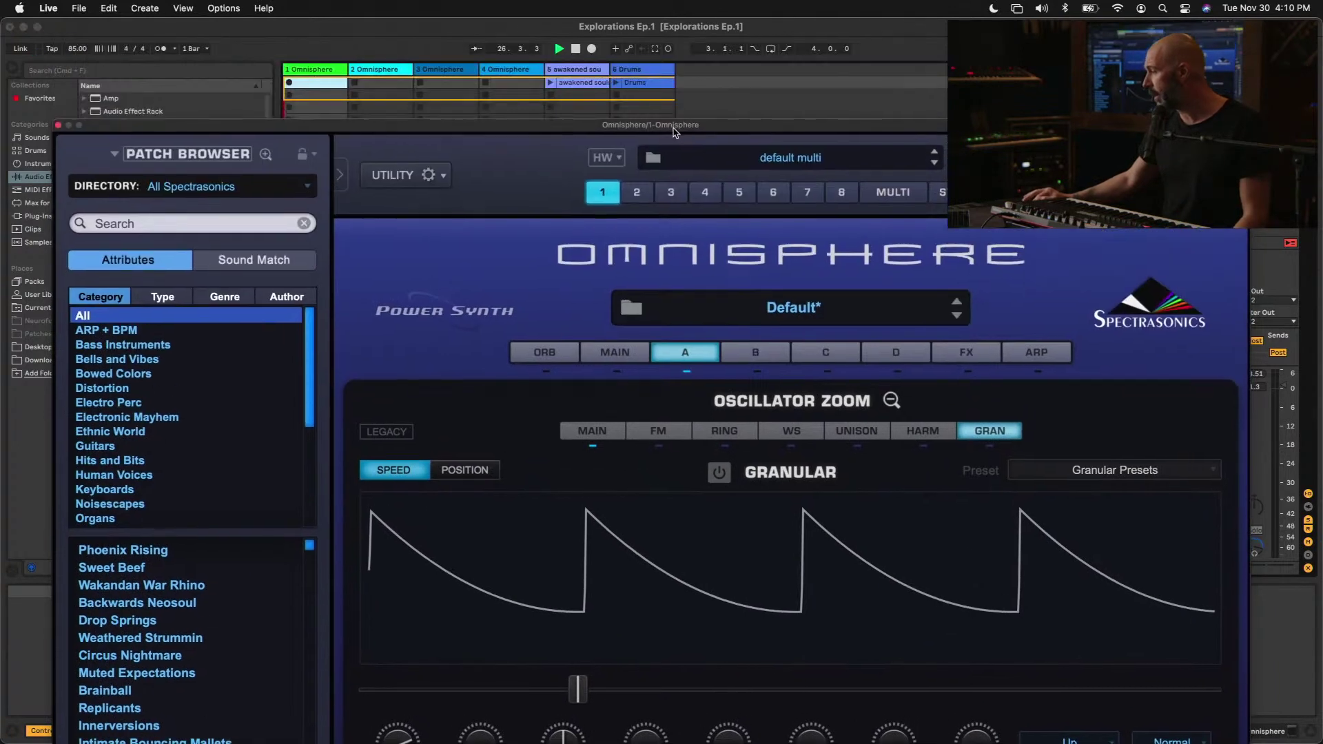
left_click(640, 106)
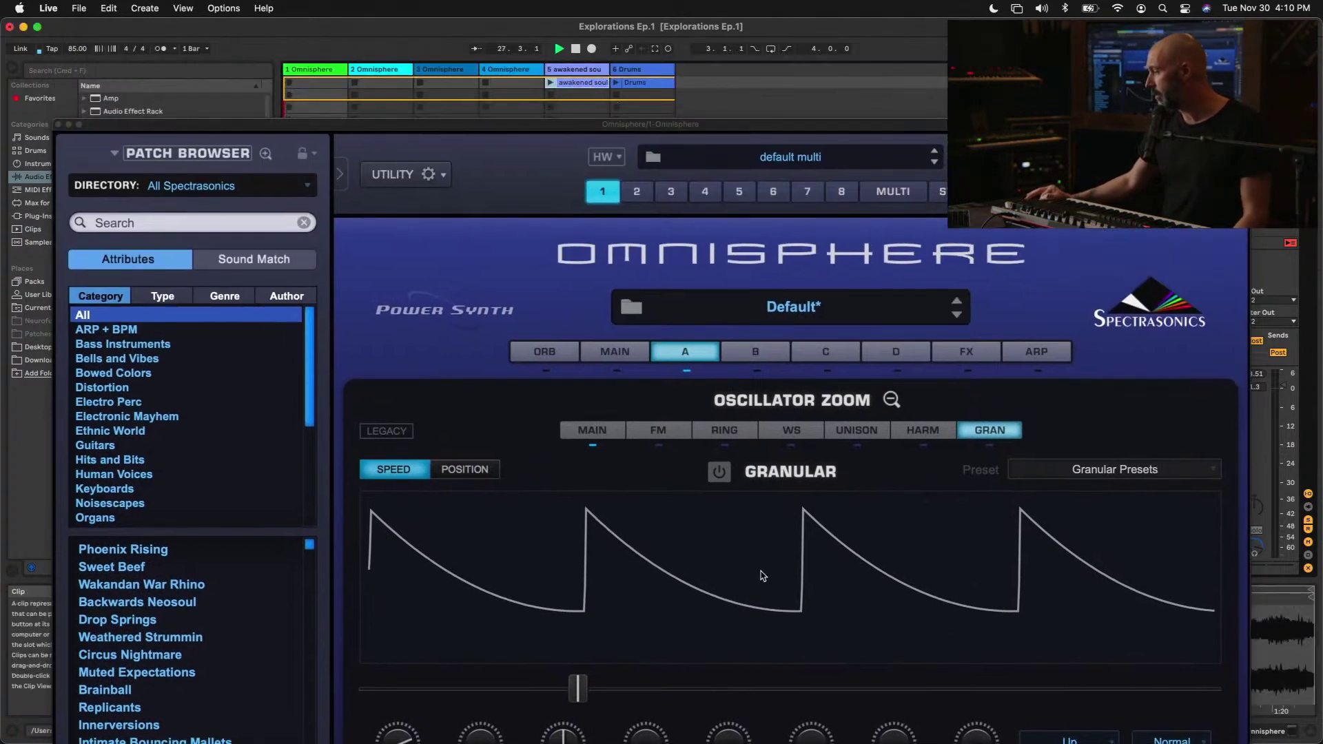
left_click_drag(638, 127, 631, 29)
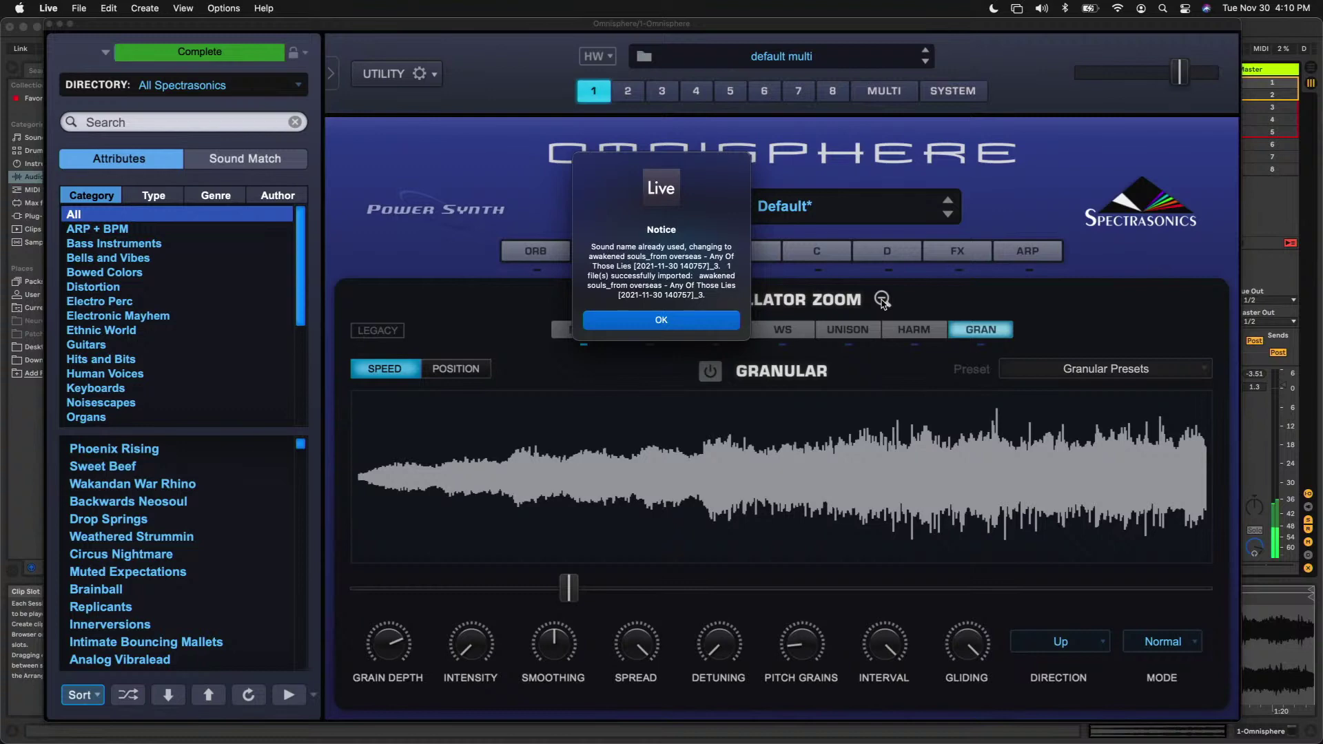
left_click(663, 321)
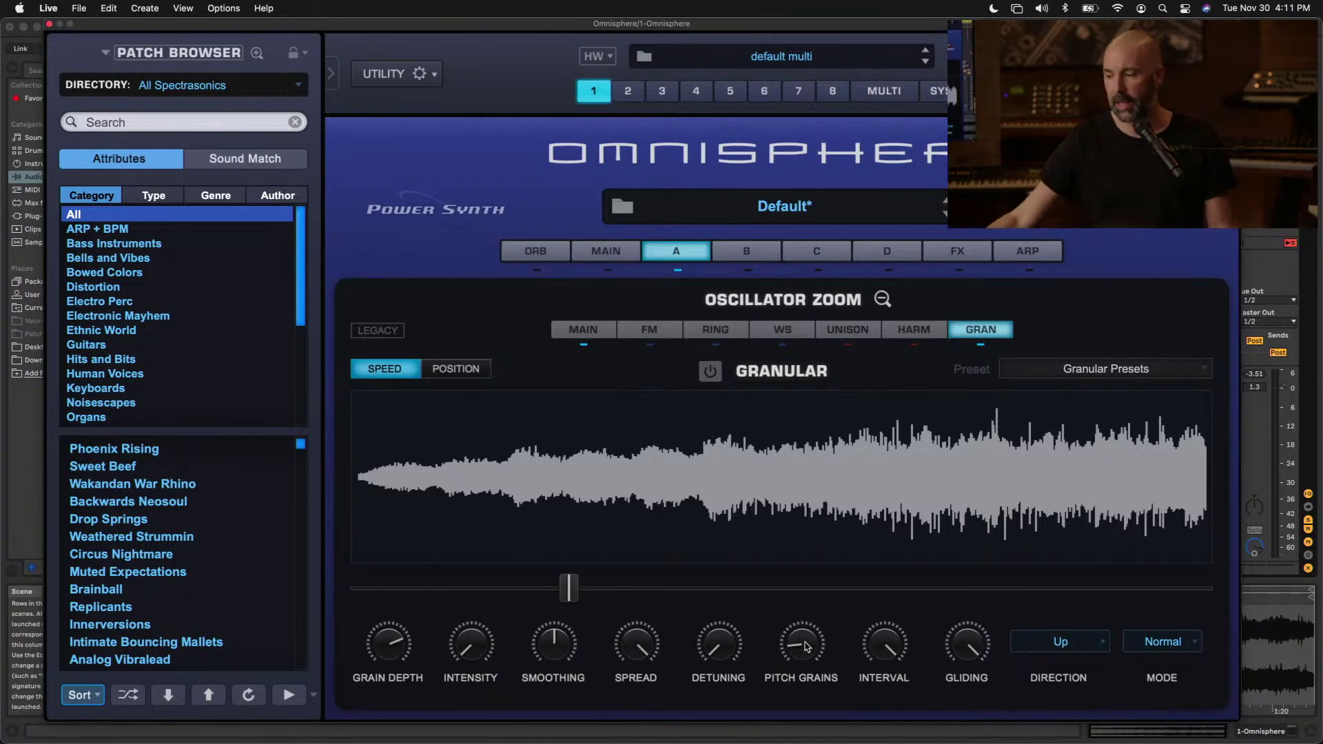
Enable the granular engine for layer A, with Pitch Grains at minimum and a low Grain Depth
left_click_drag(807, 645, 803, 726)
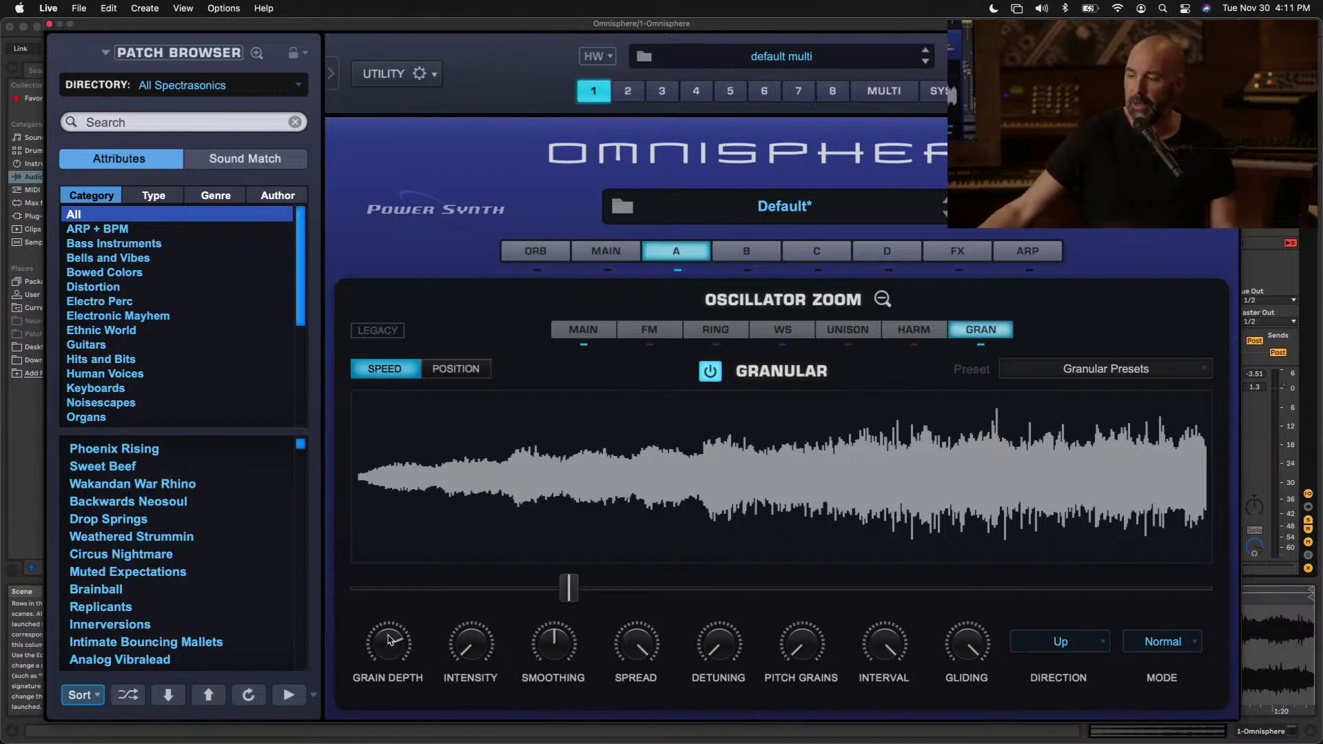
left_click_drag(389, 639, 381, 696)
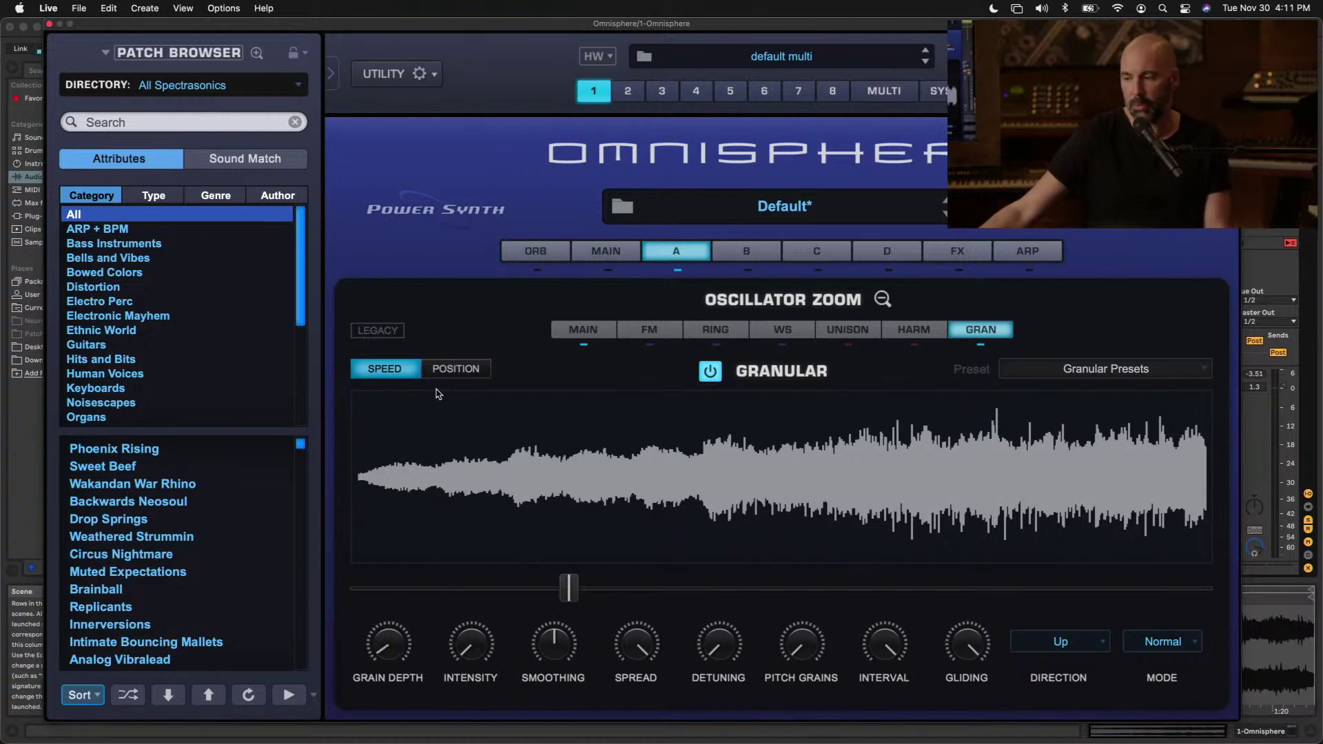
Move the granular slider to just below its midpoint, trying Position mode before returning to Speed mode
left_click_drag(564, 591, 679, 600)
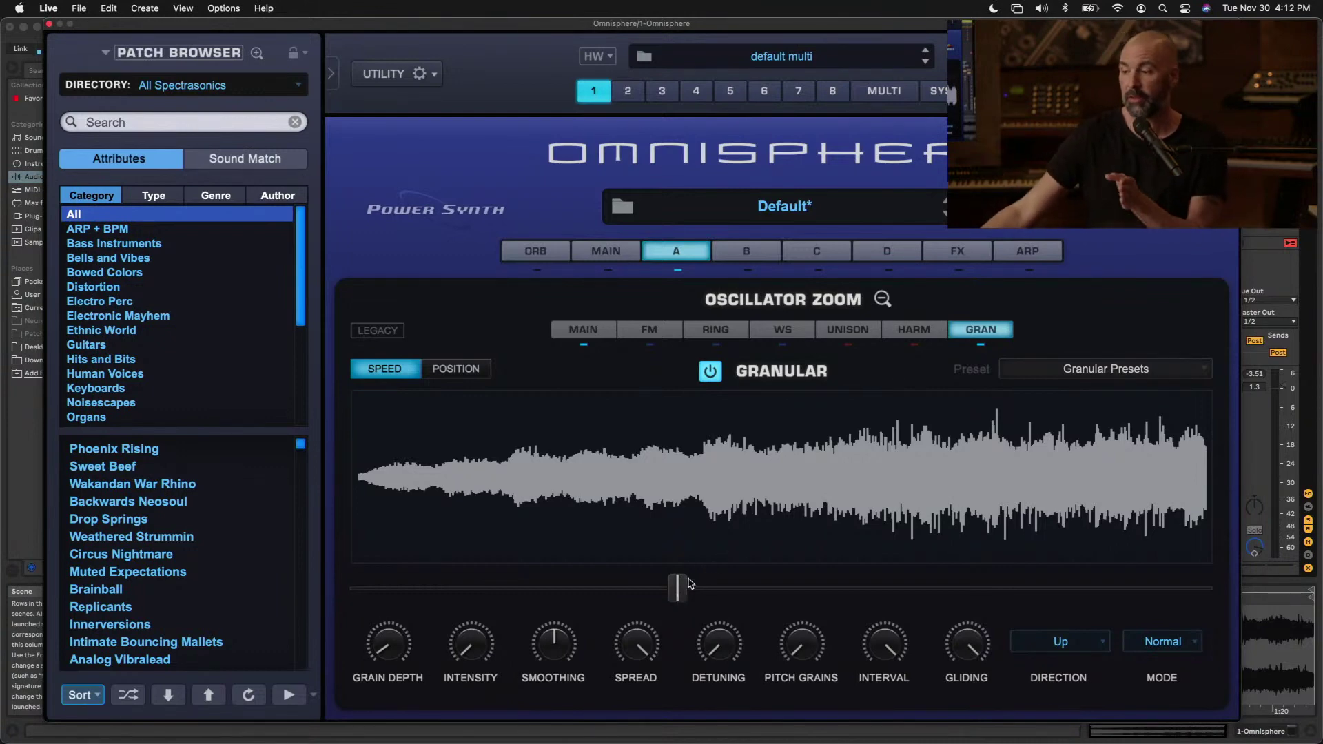
mouse_move(684, 594)
left_mouse_down()
mouse_move(754, 593)
mouse_move(627, 589)
mouse_move(979, 597)
mouse_move(777, 602)
mouse_move(615, 598)
mouse_move(619, 586)
mouse_move(970, 586)
mouse_move(540, 586)
mouse_move(665, 589)
mouse_move(662, 604)
left_mouse_up()
left_click(474, 375)
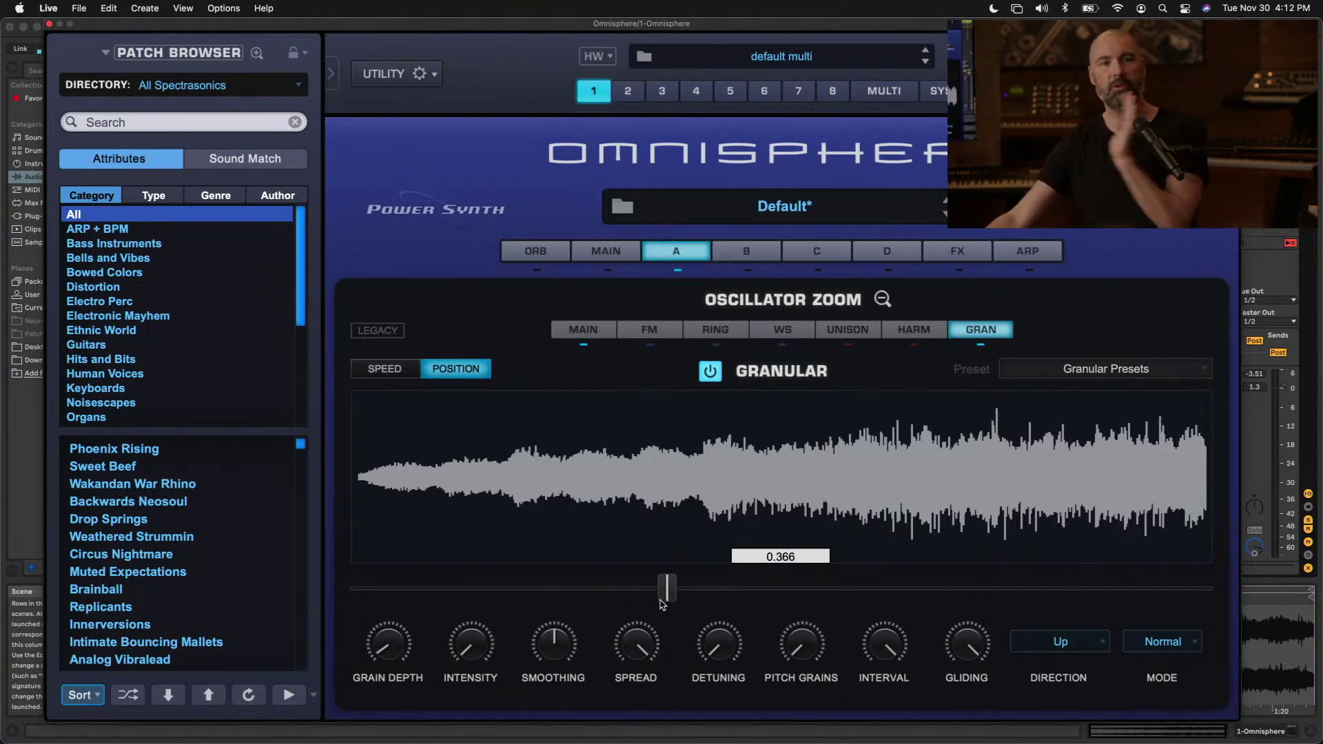
left_click_drag(662, 605, 694, 591)
left_click(386, 371)
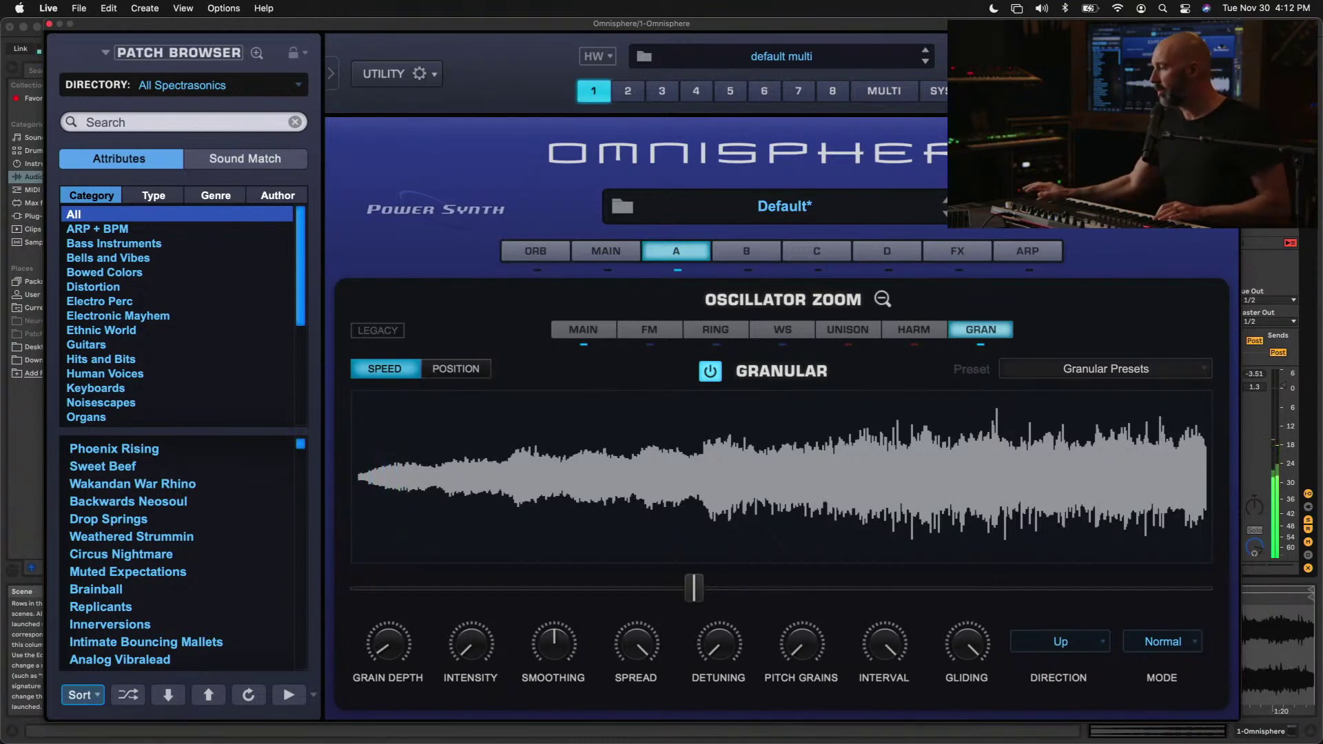
Lower the granular Spread to its midpoint and raise the Smoothing well above the middle
left_click_drag(648, 660, 634, 736)
left_click_drag(562, 644, 567, 560)
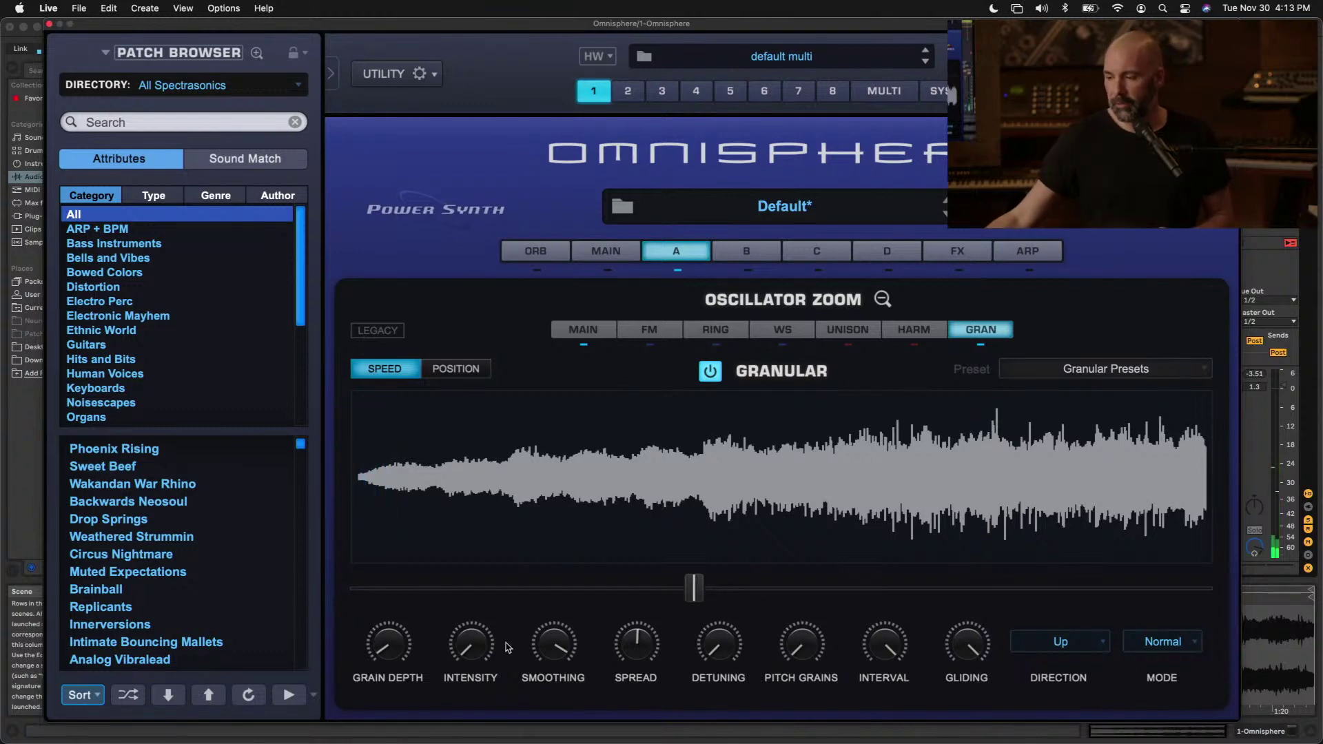
Try granular Intensity at about 0.590, settle it near 0.040, and raise the Grain Depth slightly
left_click_drag(469, 648, 475, 541)
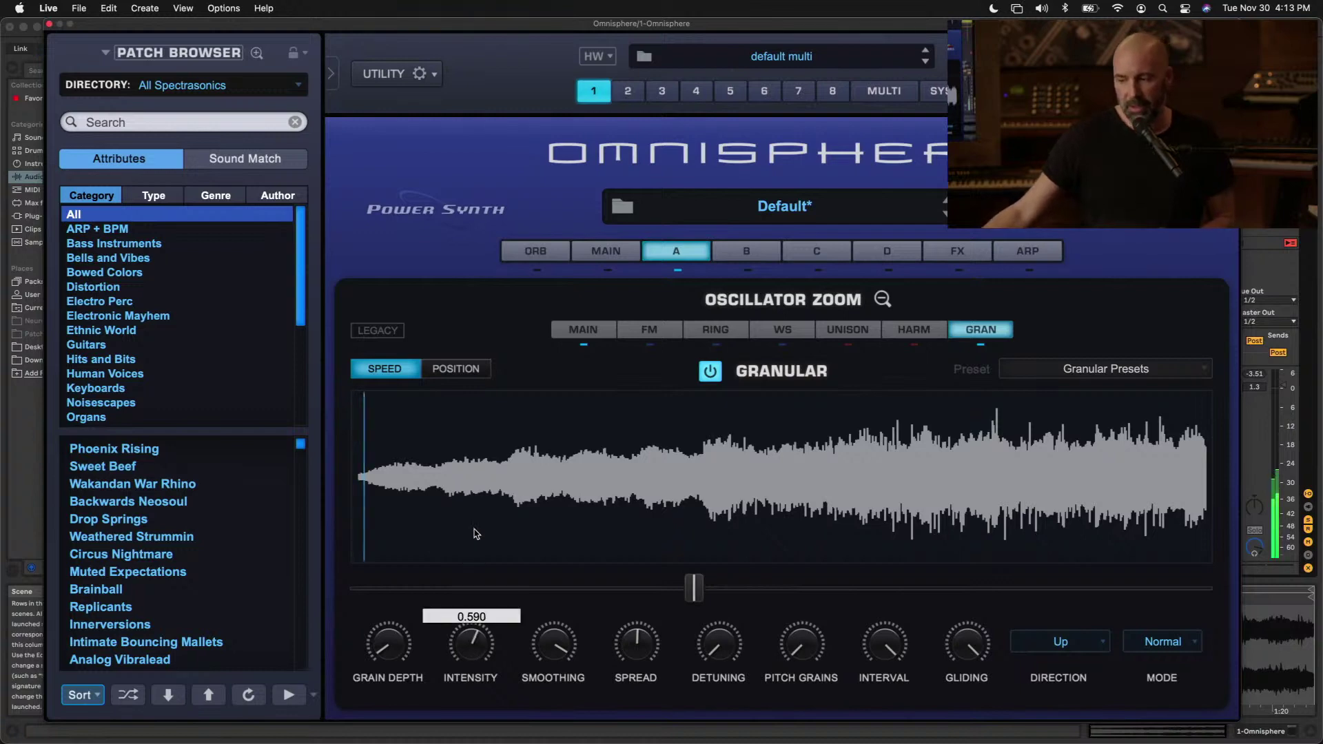
left_click_drag(468, 641, 485, 684)
left_click_drag(472, 646, 474, 669)
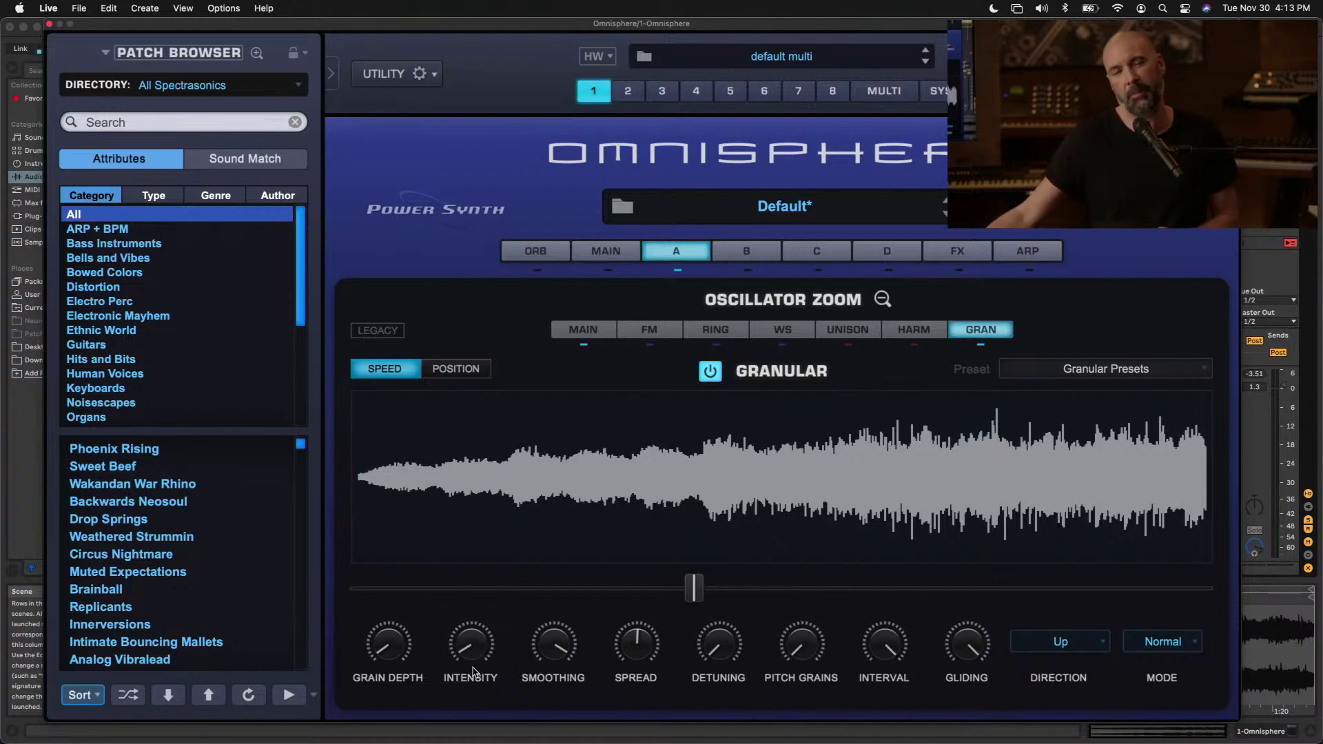
scroll(471, 646, "up", 1)
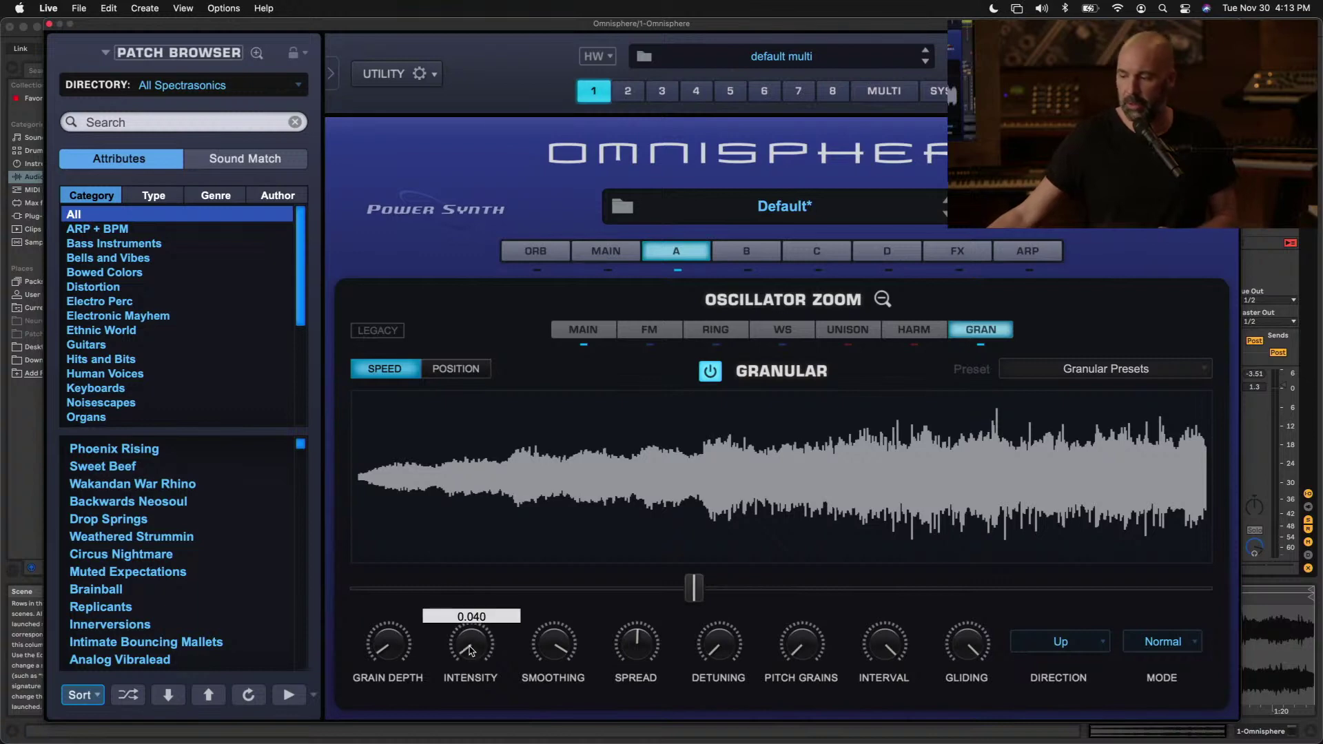
scroll(394, 645, "up", 3)
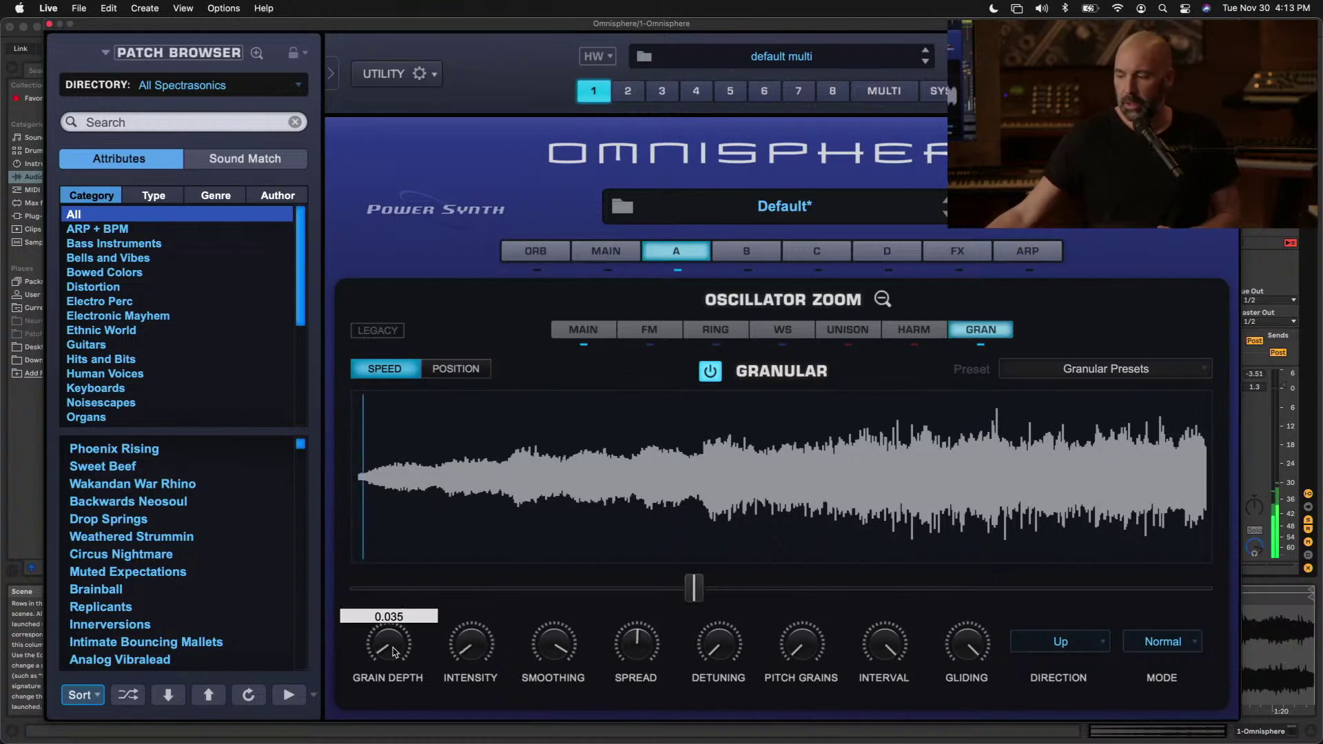
scroll(394, 645, "up", 1)
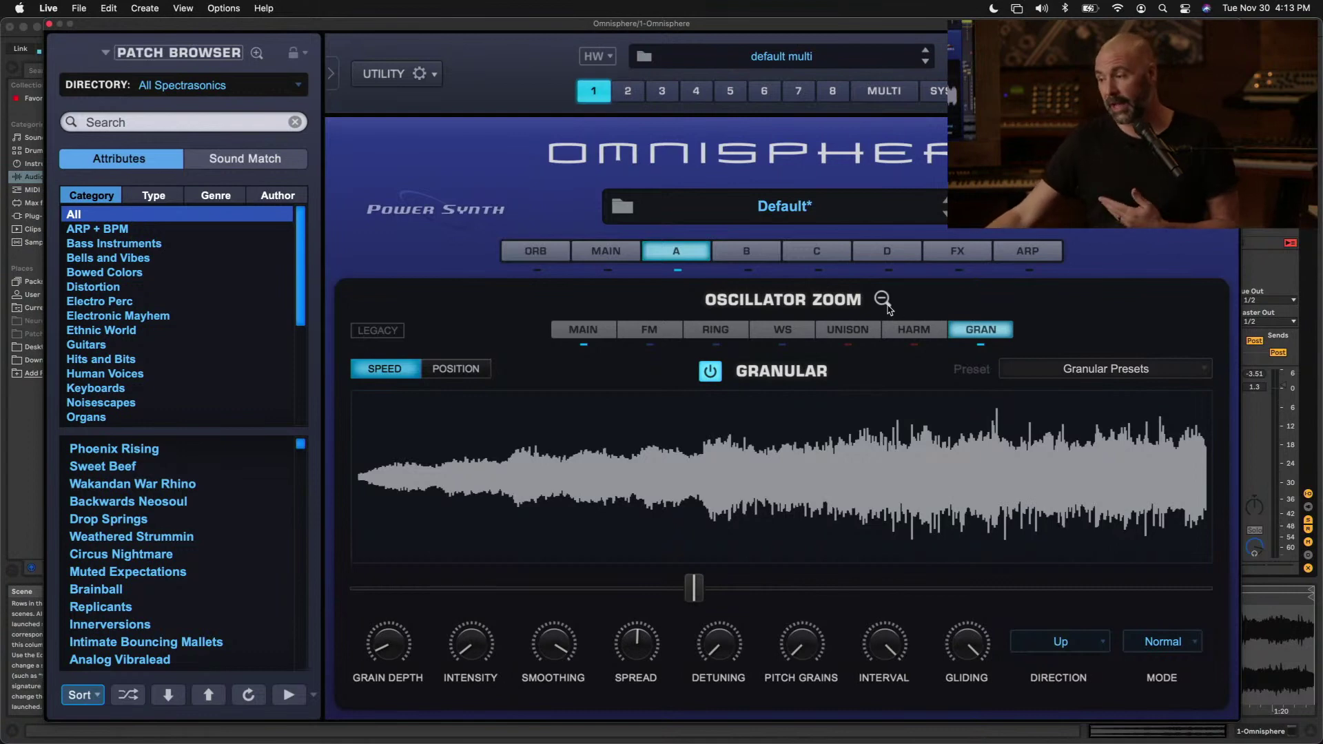
Return to layer A's main page, try the sample Start further into the audio, and reset it to its default value
left_click(883, 300)
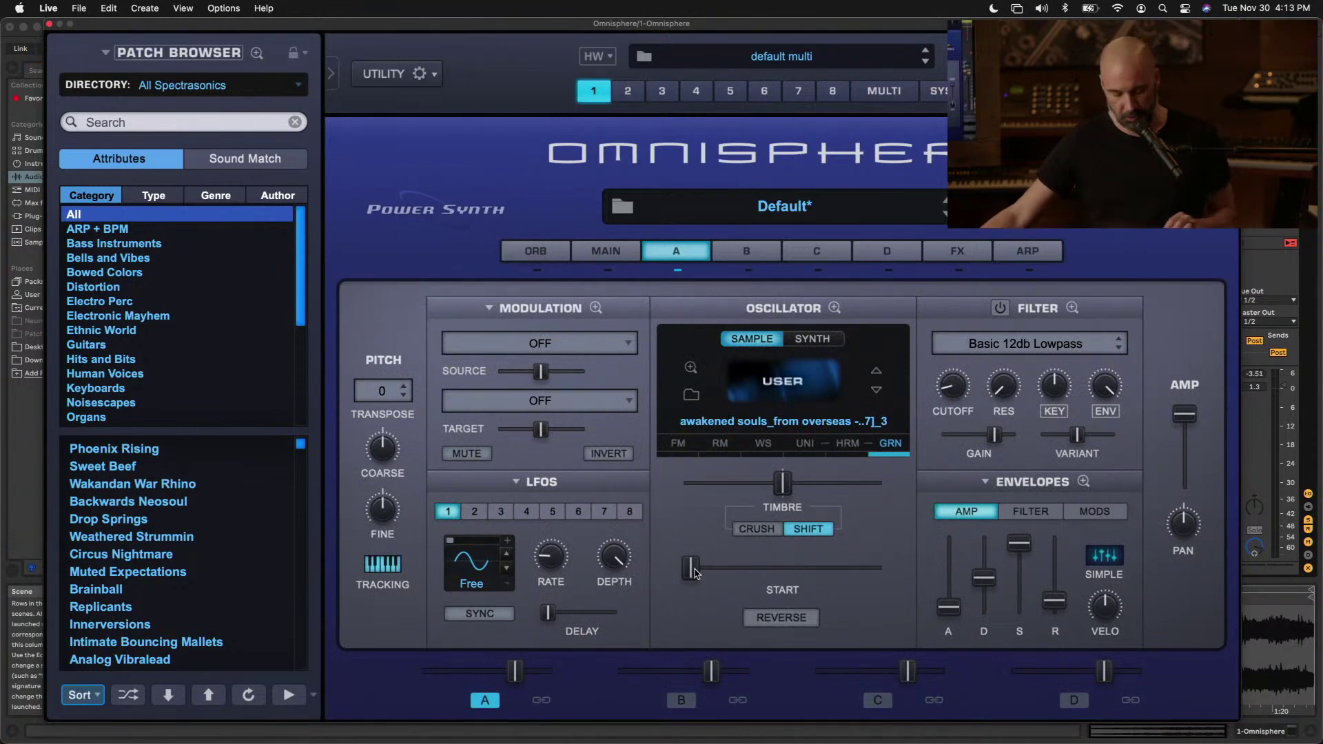
left_click_drag(694, 572, 818, 572)
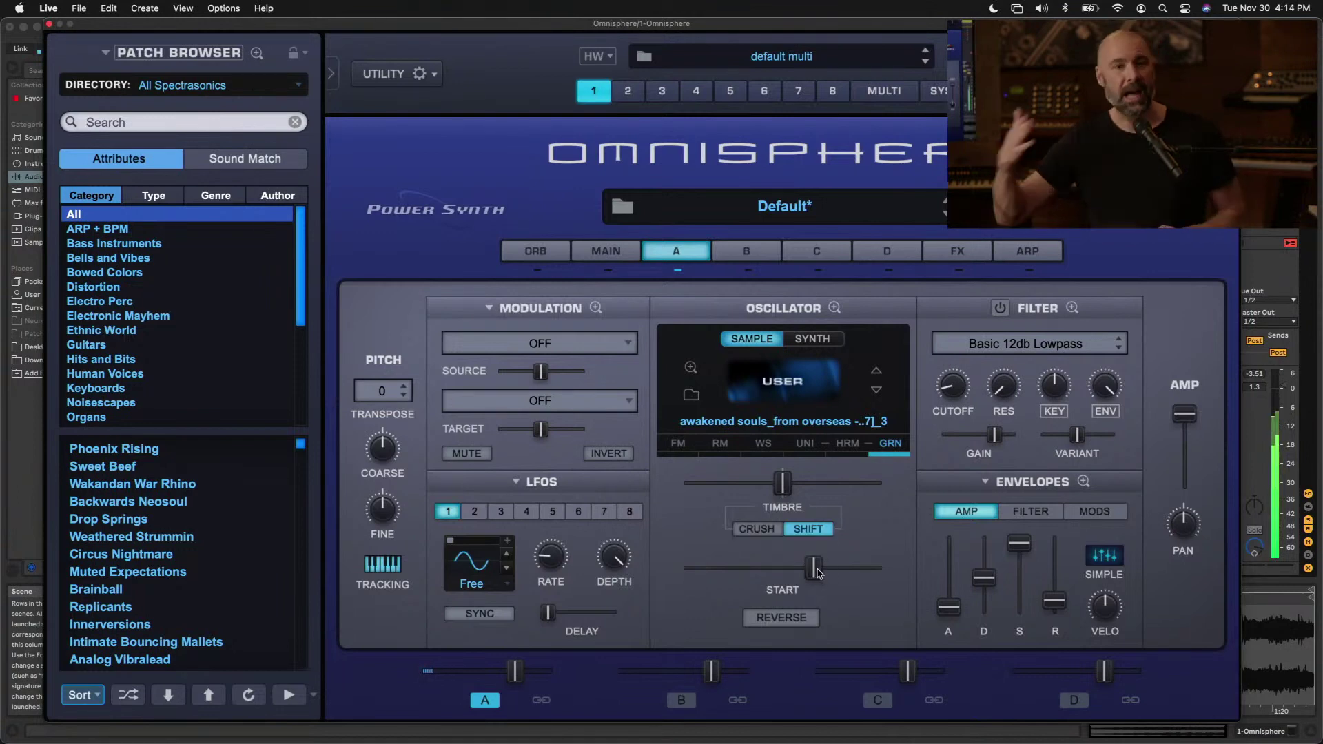
left_click_drag(818, 574, 781, 572)
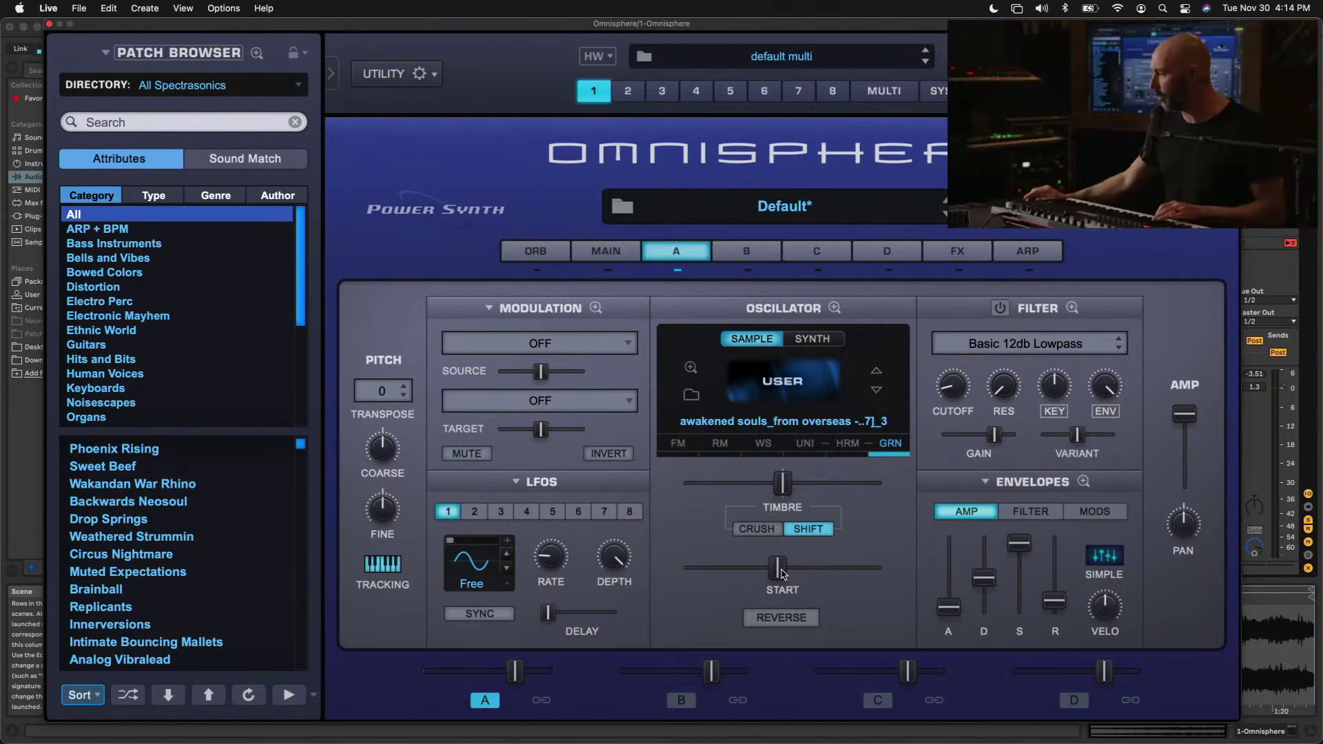
right_click(781, 572)
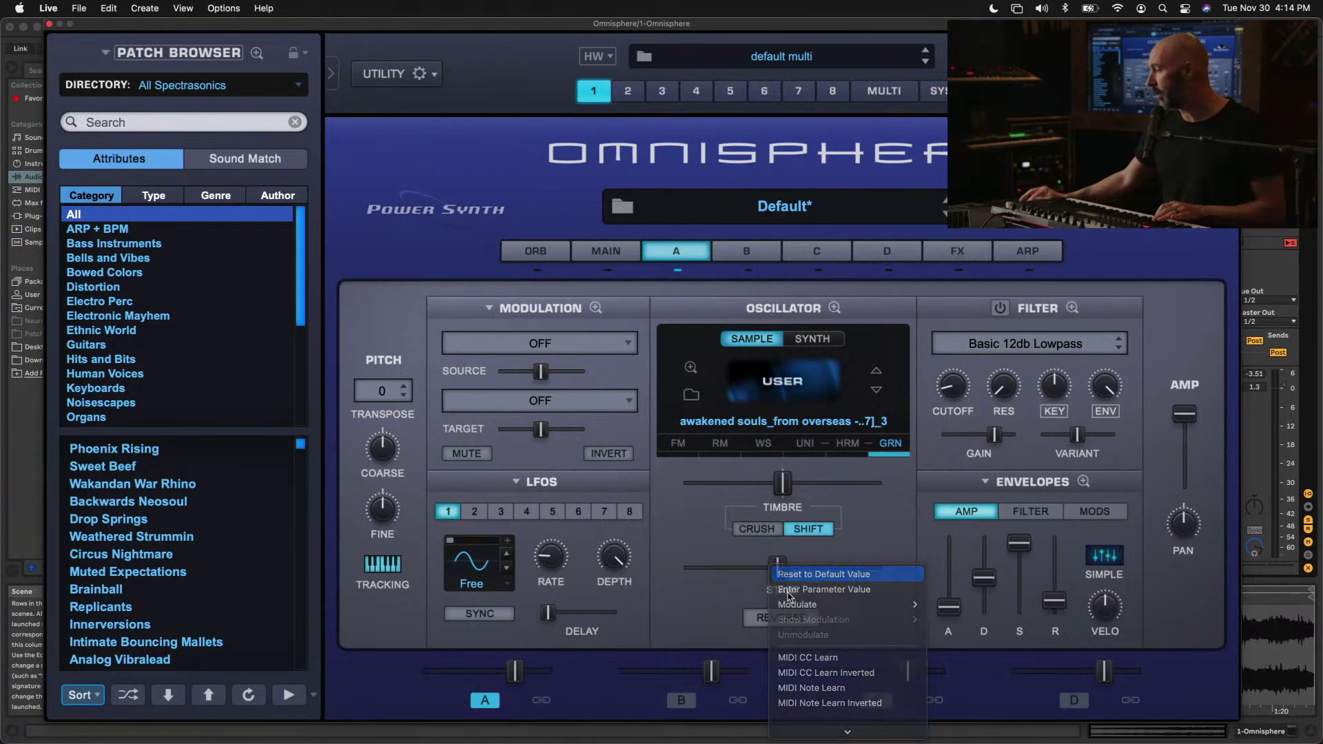
left_click(783, 574)
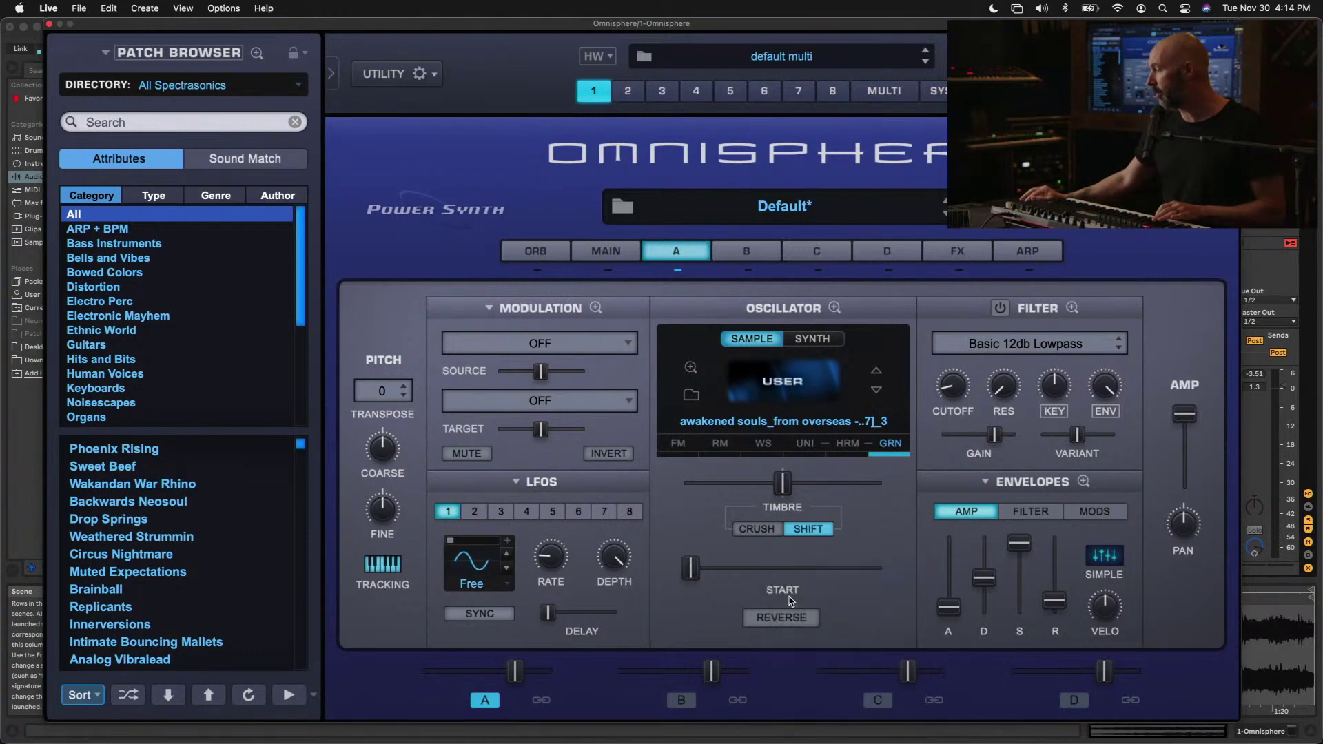
Assign Randomize modulation to the oscillator's sample Start
right_click(690, 570)
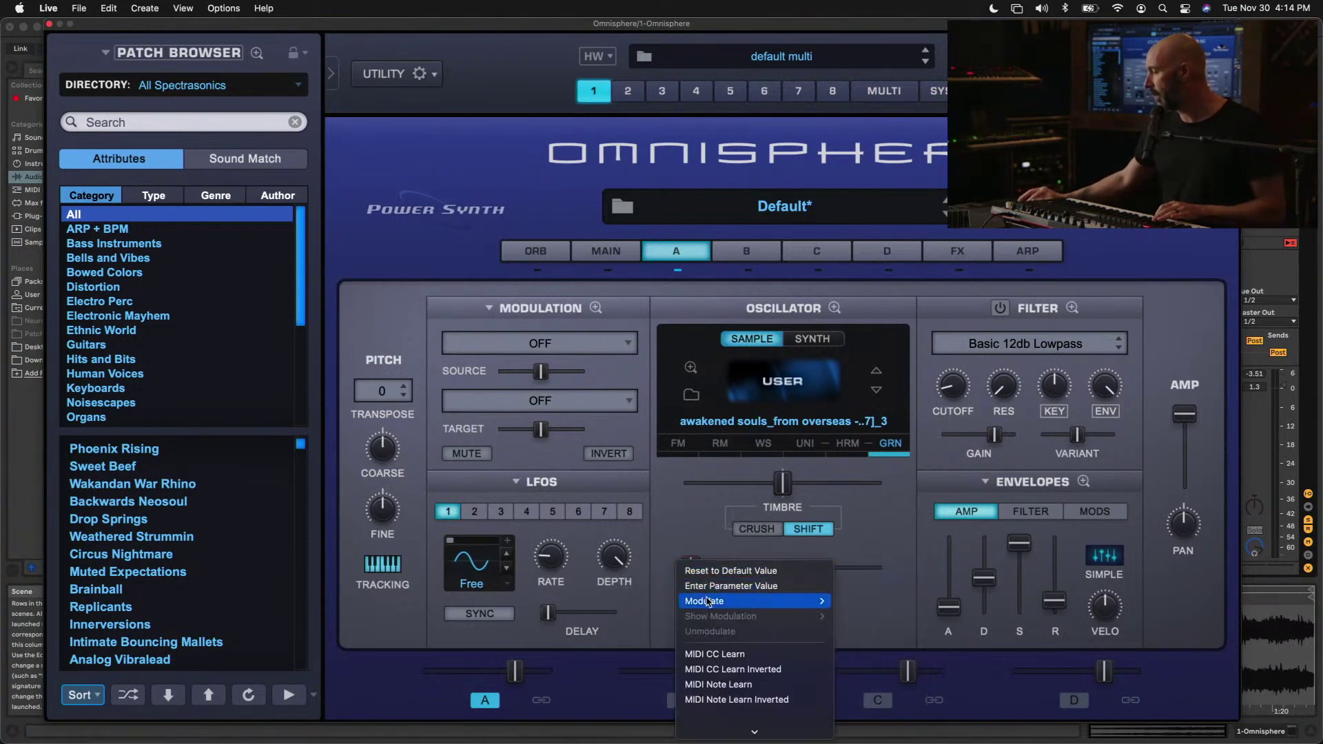
mouse_move(709, 601)
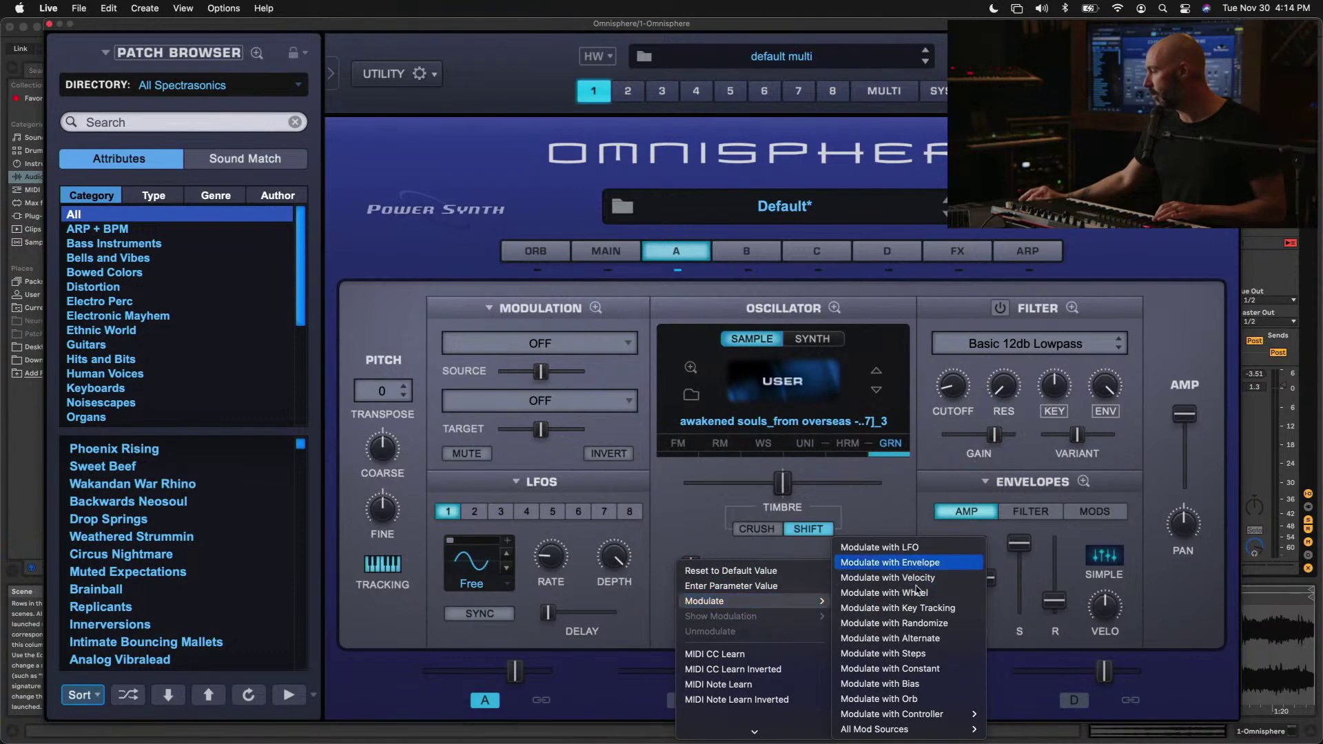
left_click(918, 626)
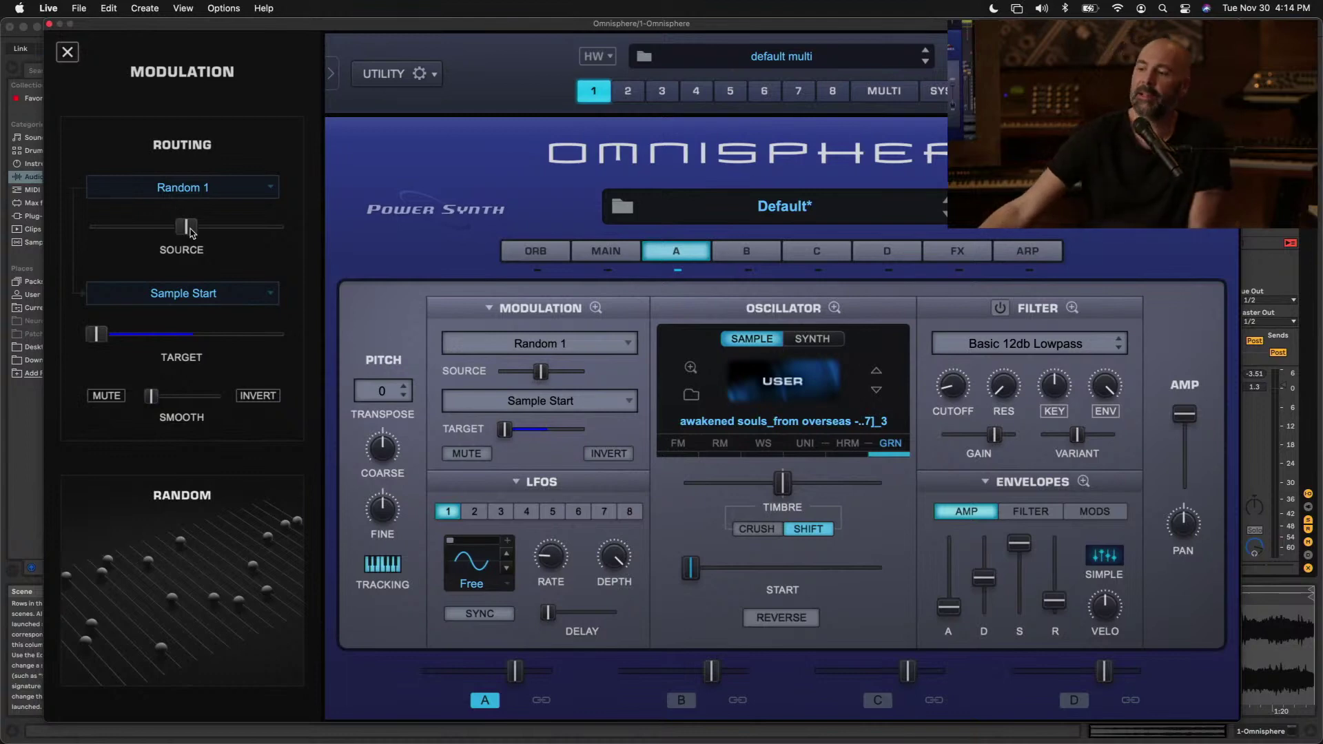
Reduce the Random 1 source depth and move the Sample Start target to just below its midpoint
left_click_drag(191, 230, 165, 230)
left_click_drag(97, 336, 182, 357)
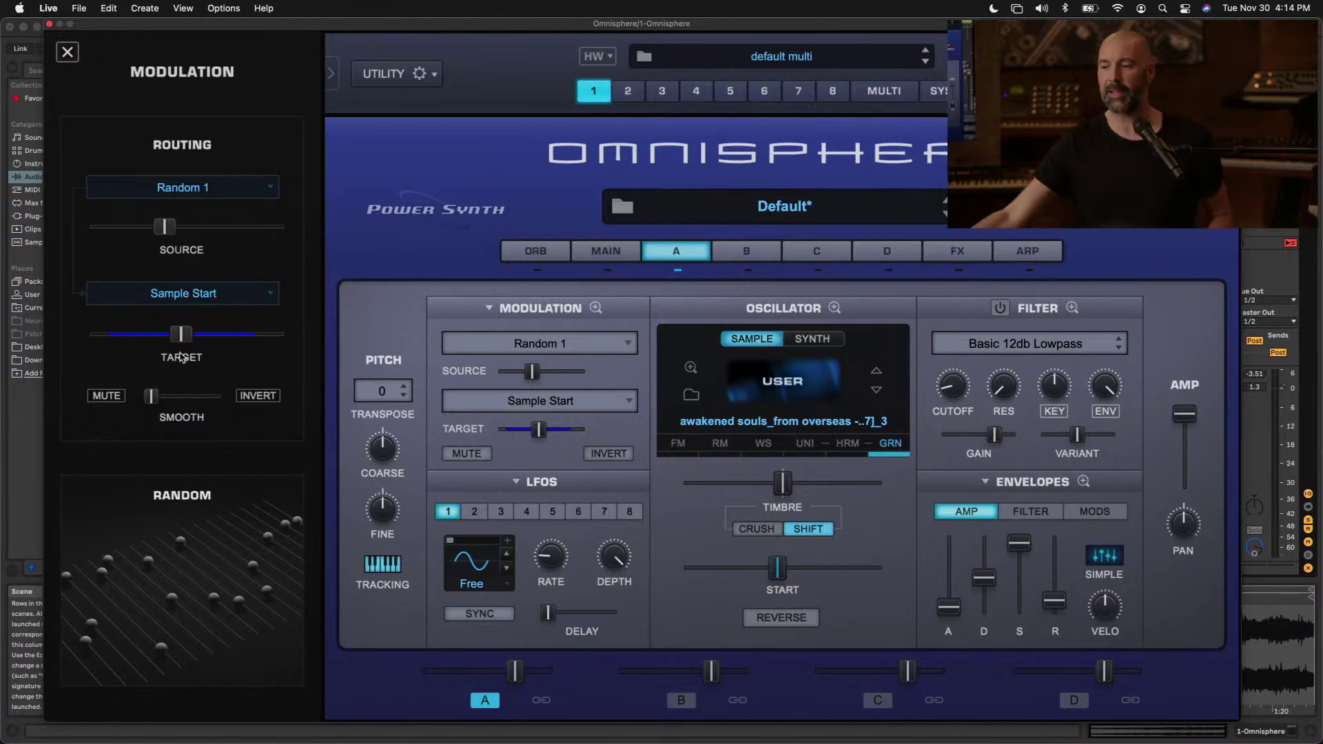
left_click_drag(166, 235, 148, 232)
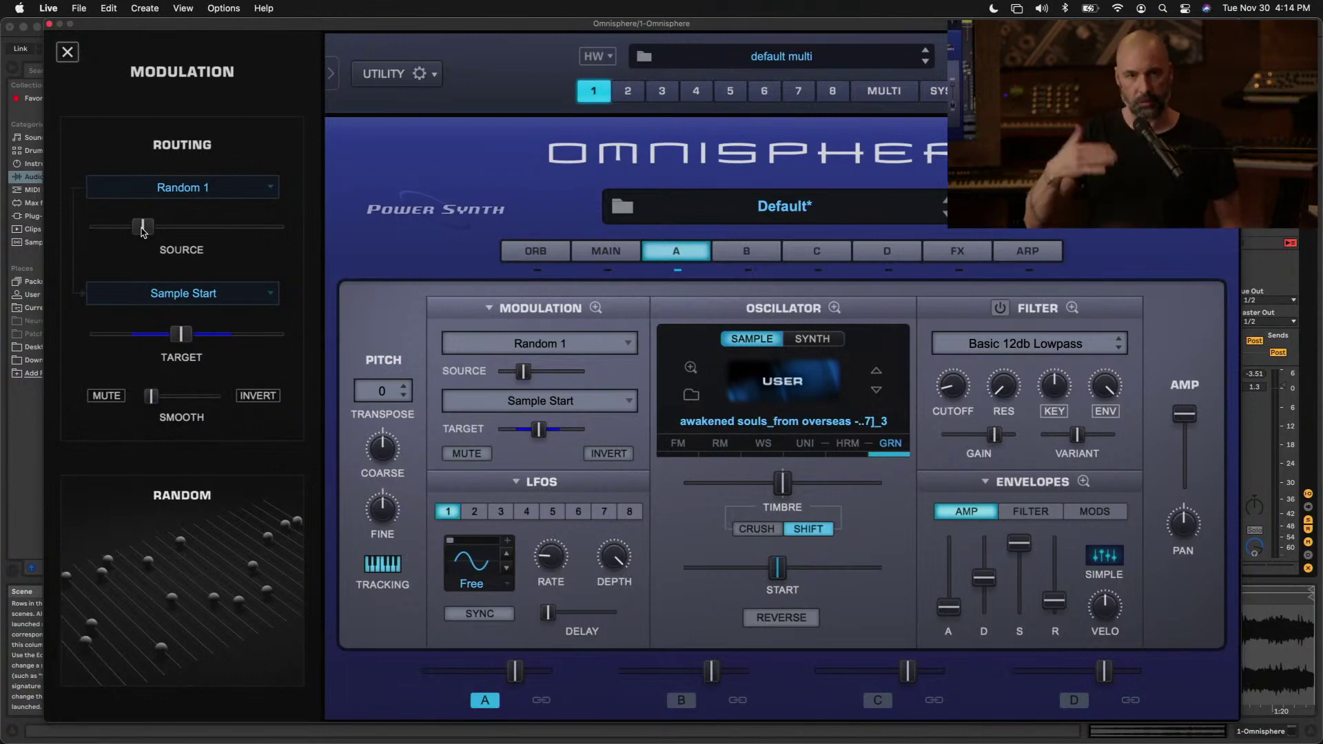
left_click_drag(153, 224, 161, 225)
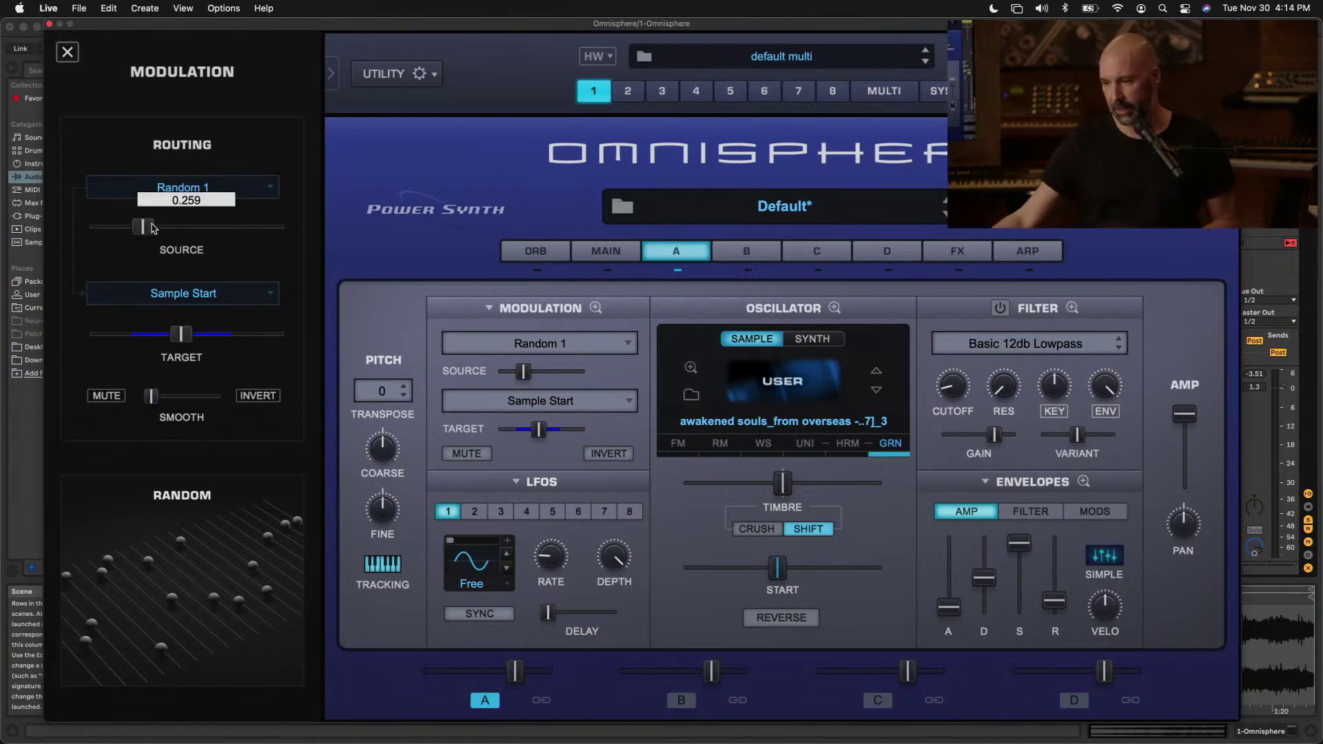
Open the granular view and fine-tune the Random 1 modulation, raising its source depth slightly and lowering the Sample Start target to about one third
left_click(891, 445)
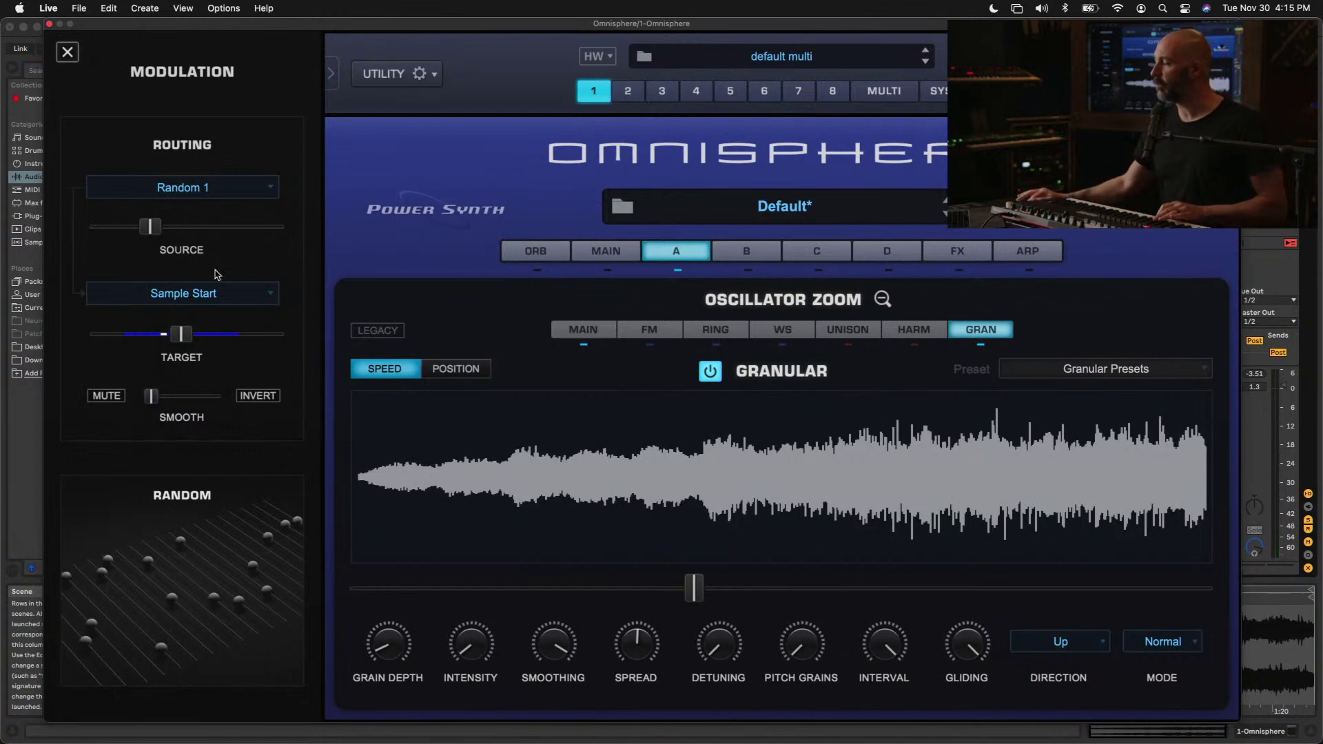
left_click_drag(156, 230, 159, 229)
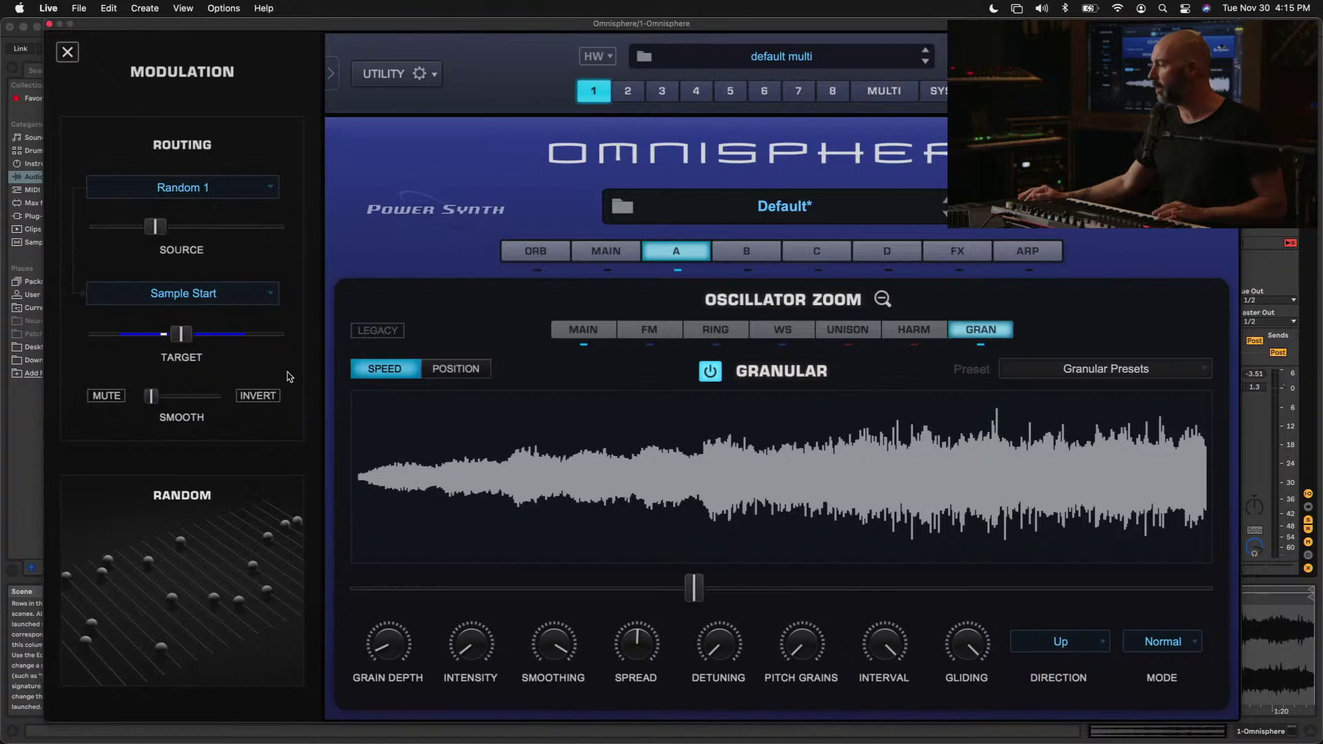
left_click(184, 339)
left_click_drag(184, 339, 159, 341)
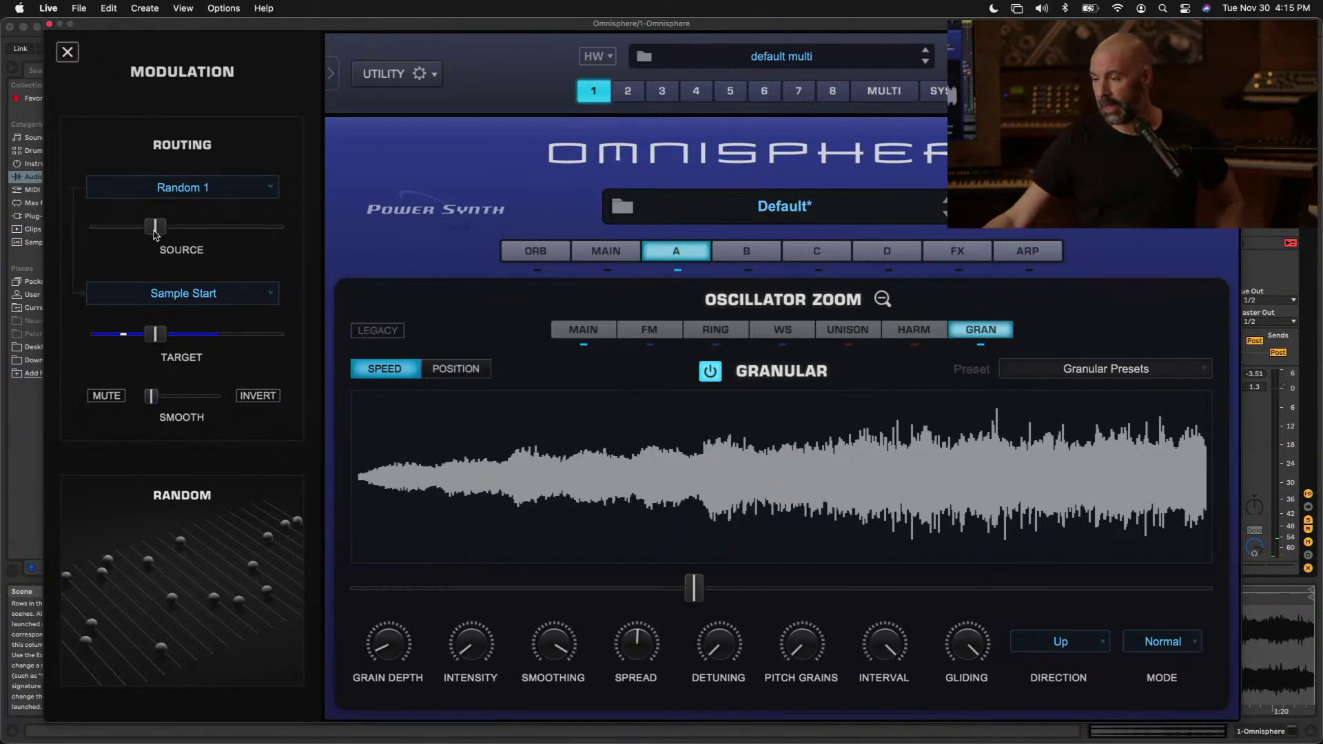
Return to layer A's main page and raise the amp envelope's attack and release to about three quarters
left_click(883, 299)
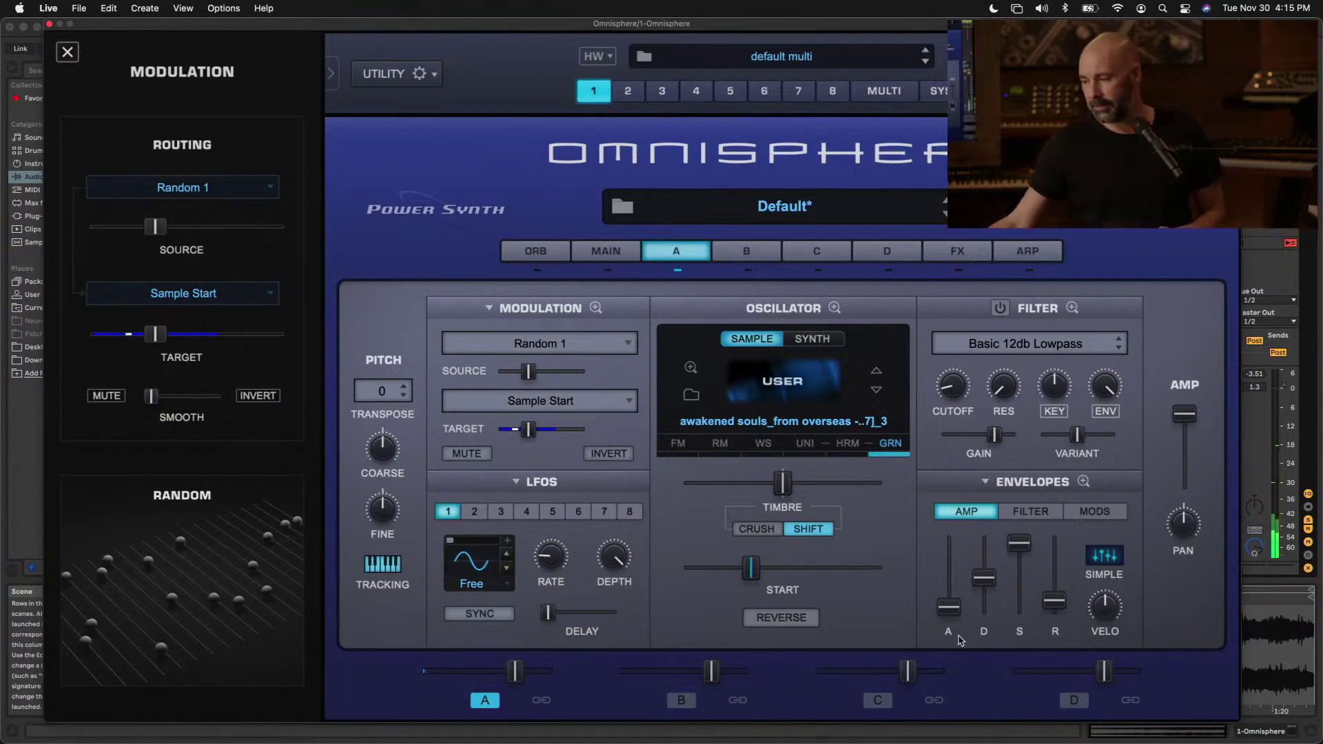
left_click_drag(950, 610, 955, 558)
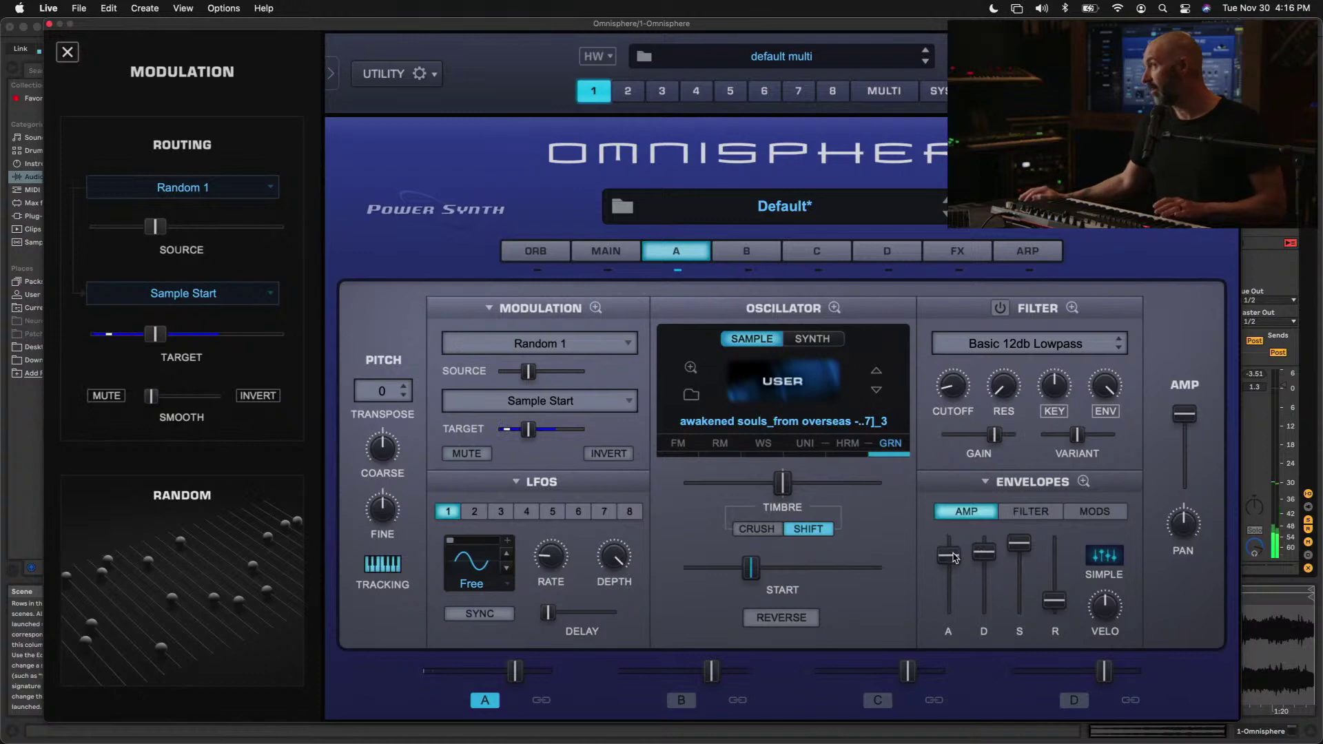
left_click_drag(1050, 606, 1047, 559)
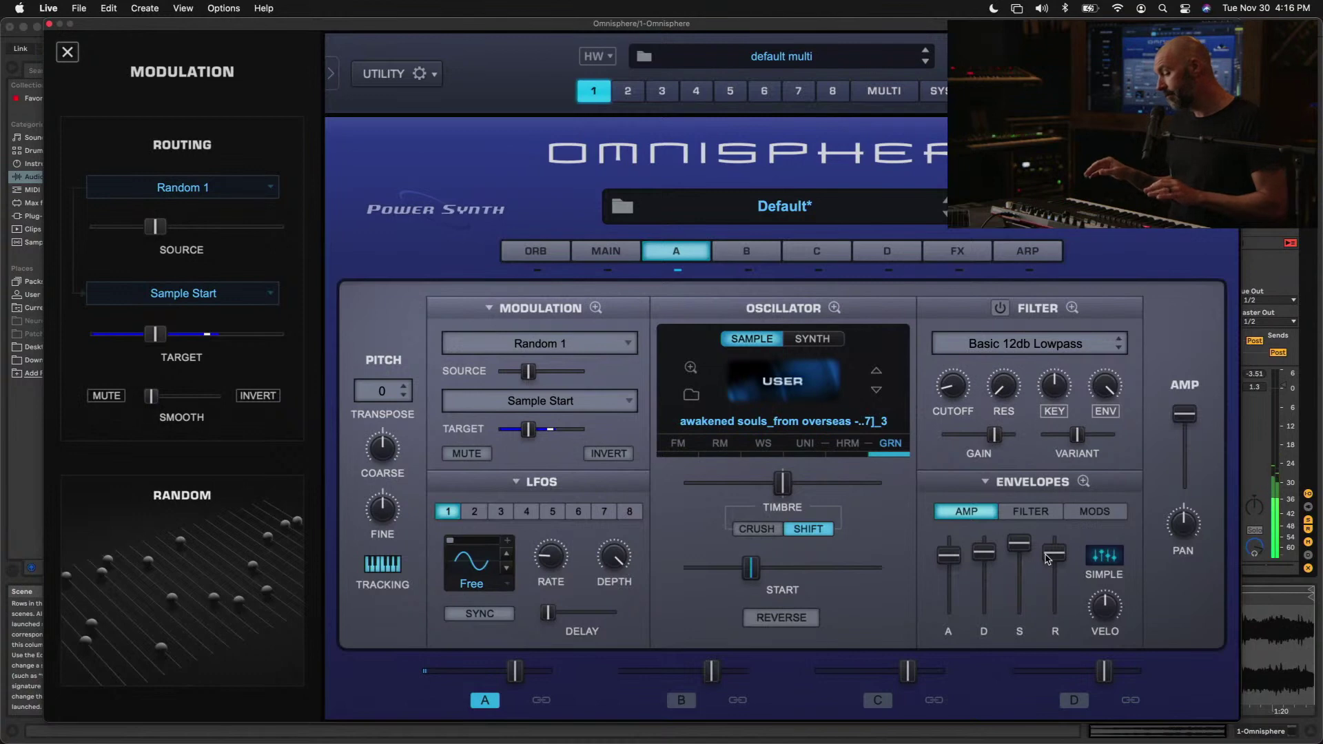
Open the amp envelope in the zoomed editor, move its attack peak to a little past 10, and flatten the attack curve
left_click(1083, 483)
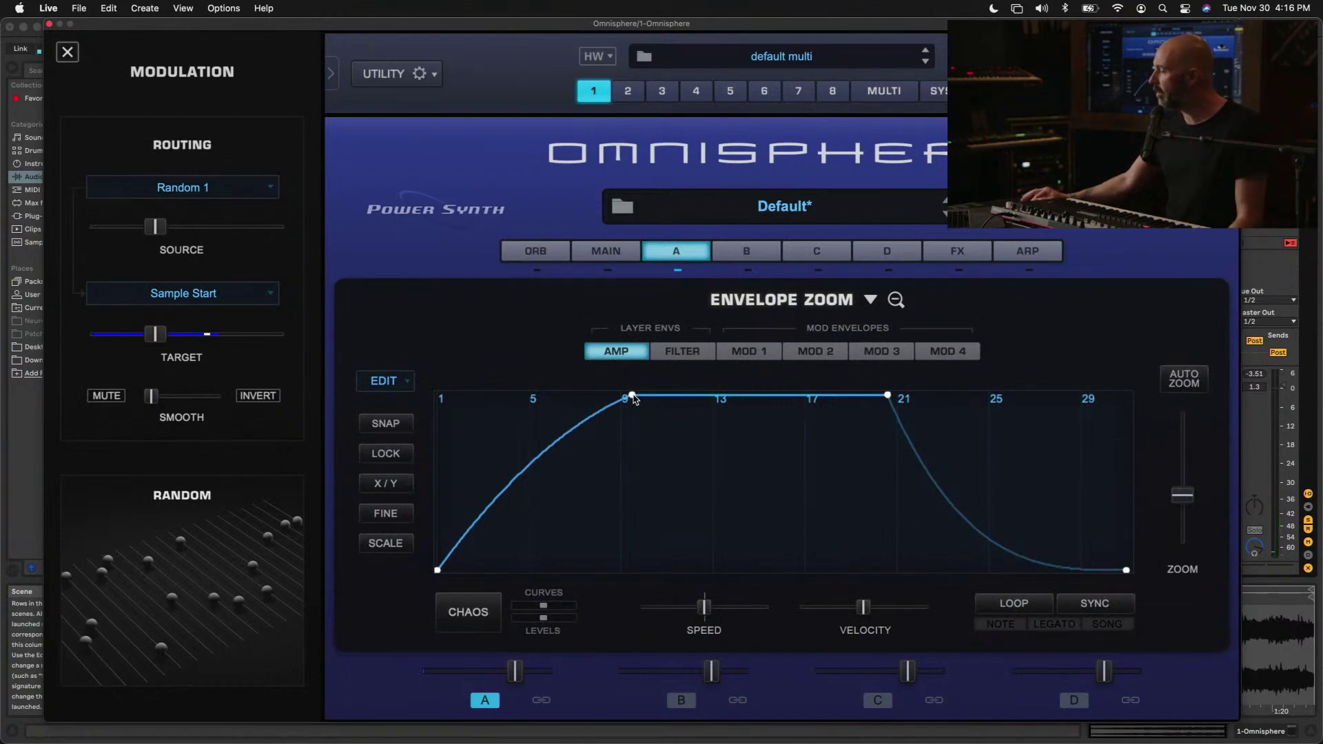
left_click_drag(631, 398, 659, 399)
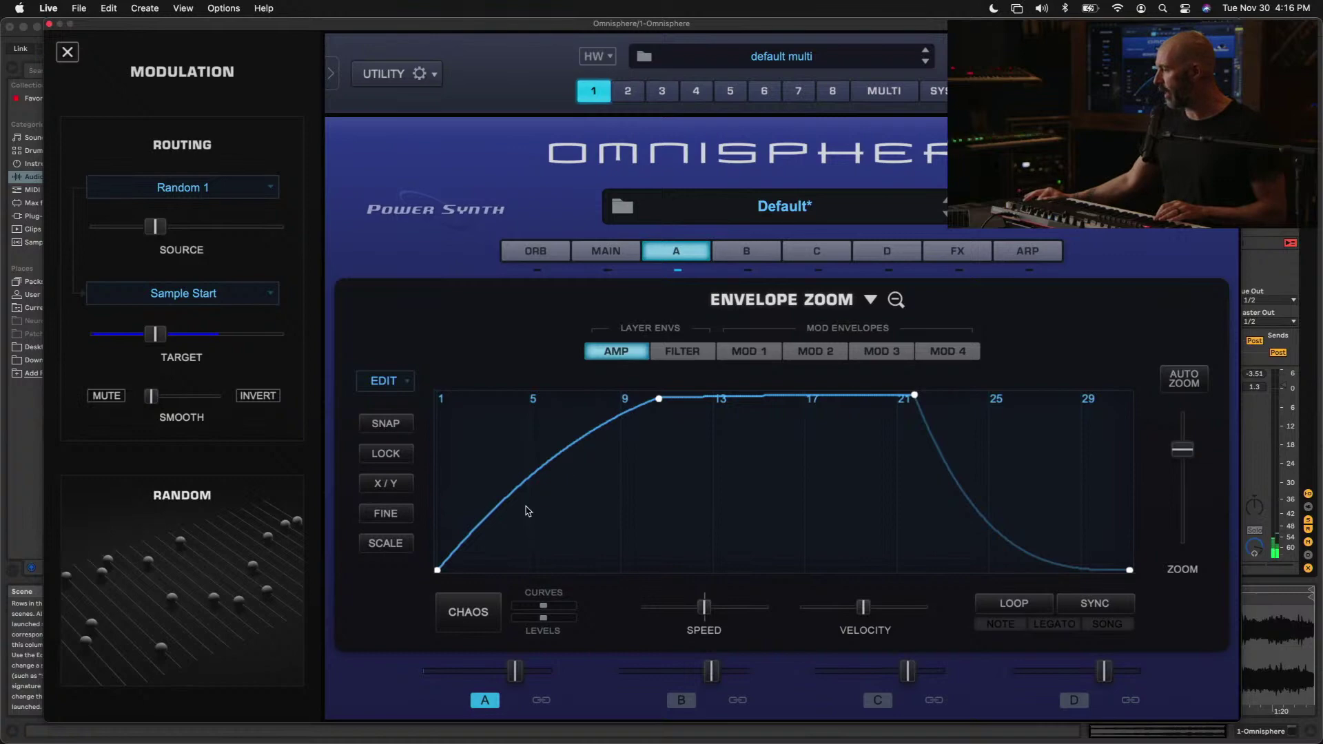
mouse_move(539, 481)
left_mouse_down()
mouse_move(543, 497)
mouse_move(529, 462)
mouse_move(534, 480)
left_mouse_up()
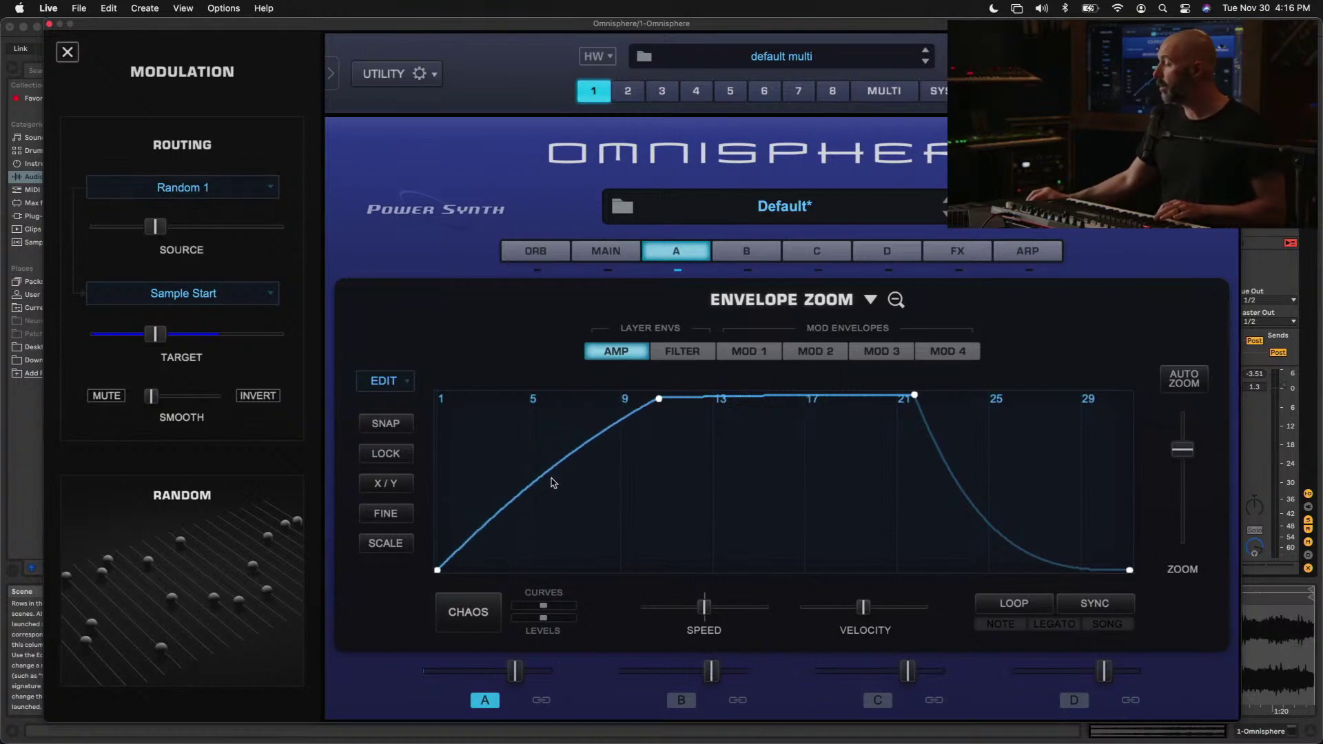
Bow the amp envelope's attack and release curves outward, raise its speed slightly, and move the release start point just before 21
left_click_drag(548, 474, 569, 480)
left_click_drag(975, 493, 991, 475)
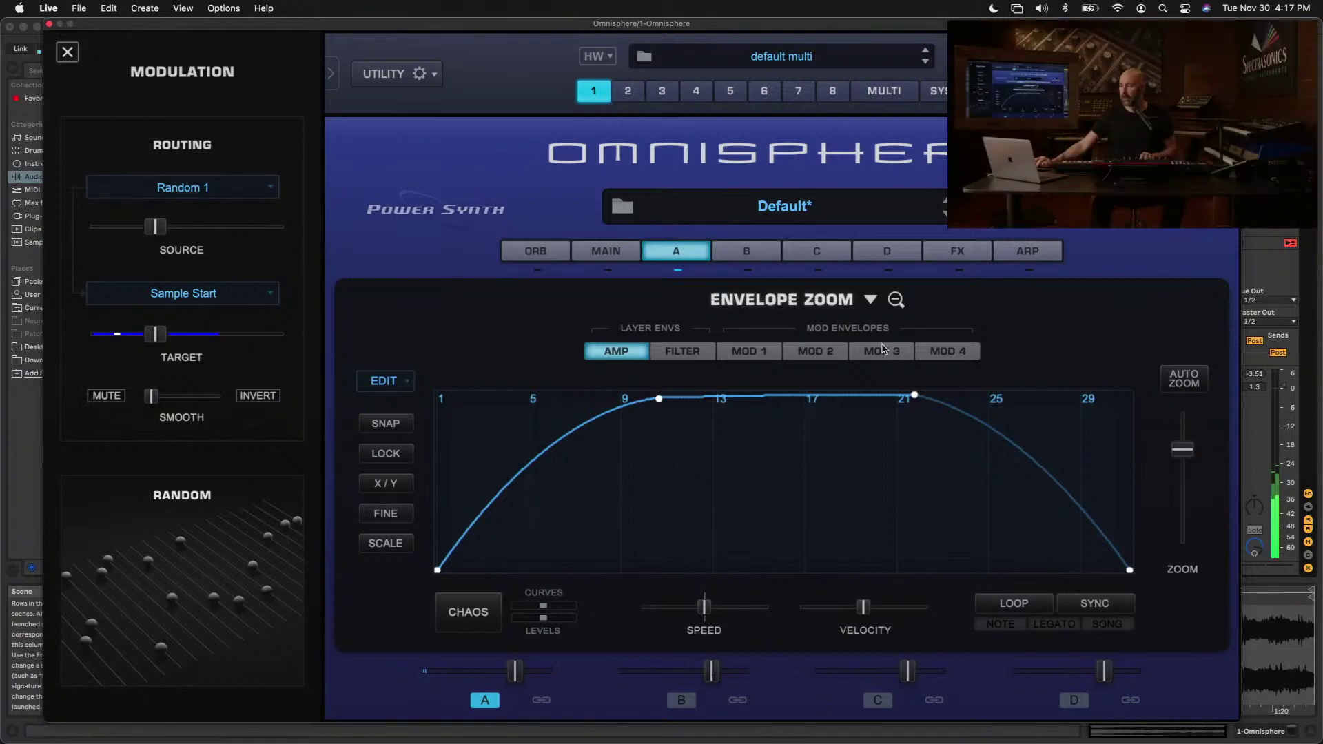
left_click(704, 608)
left_click_drag(703, 611, 706, 609)
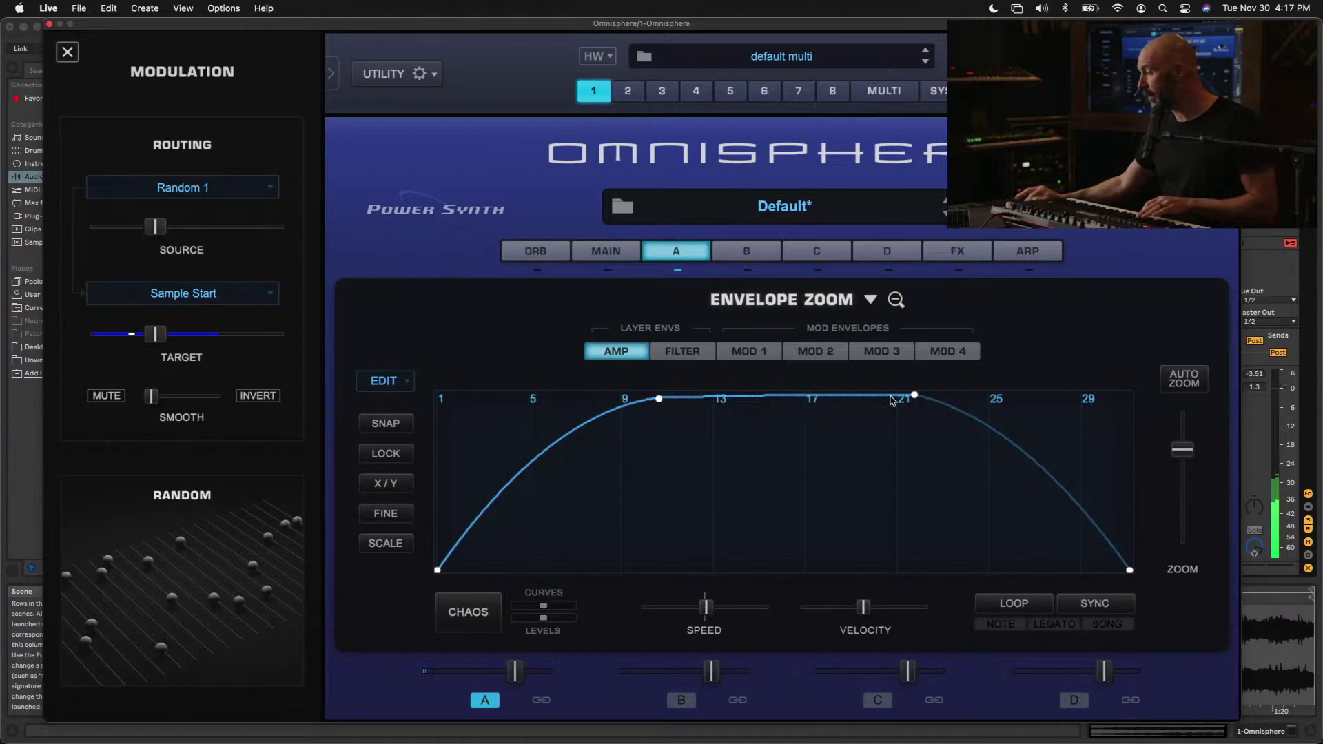
left_click_drag(916, 397, 891, 396)
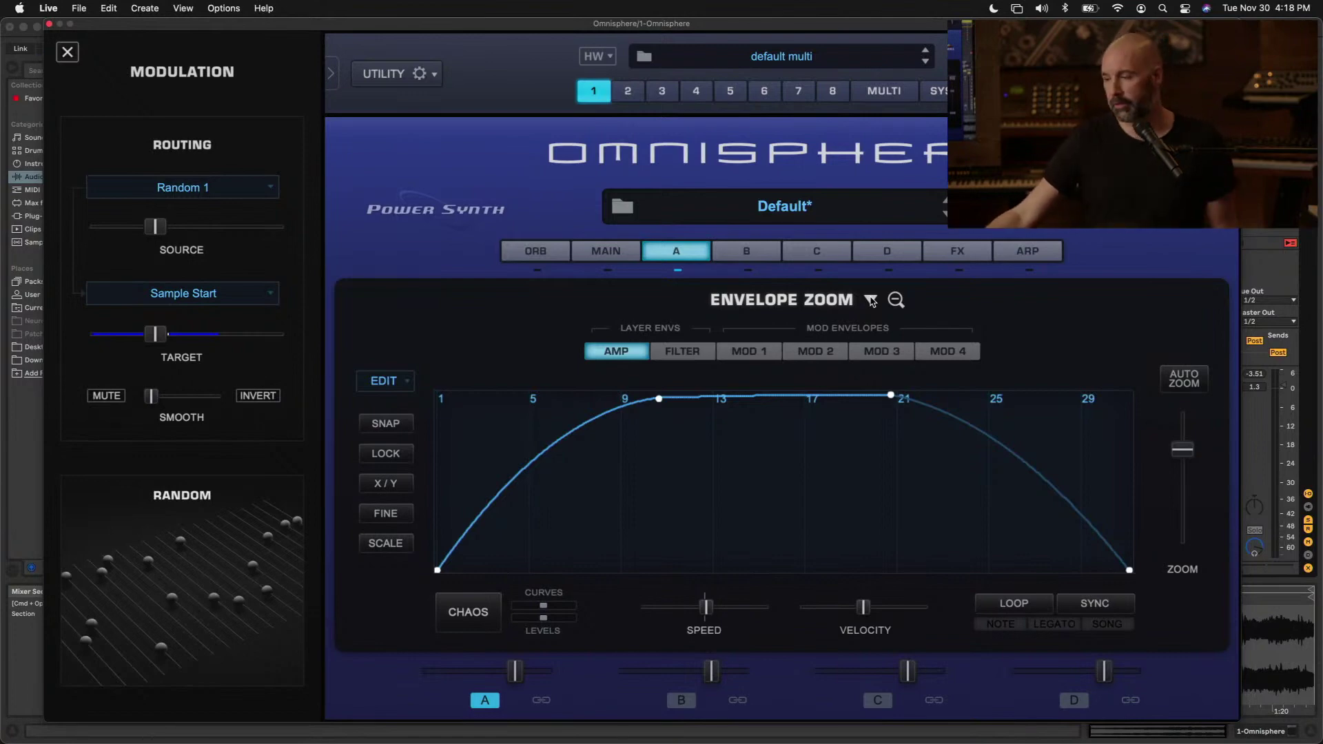
Browse the available envelope presets, including the Complex Envelopes category, without applying one
left_click(871, 300)
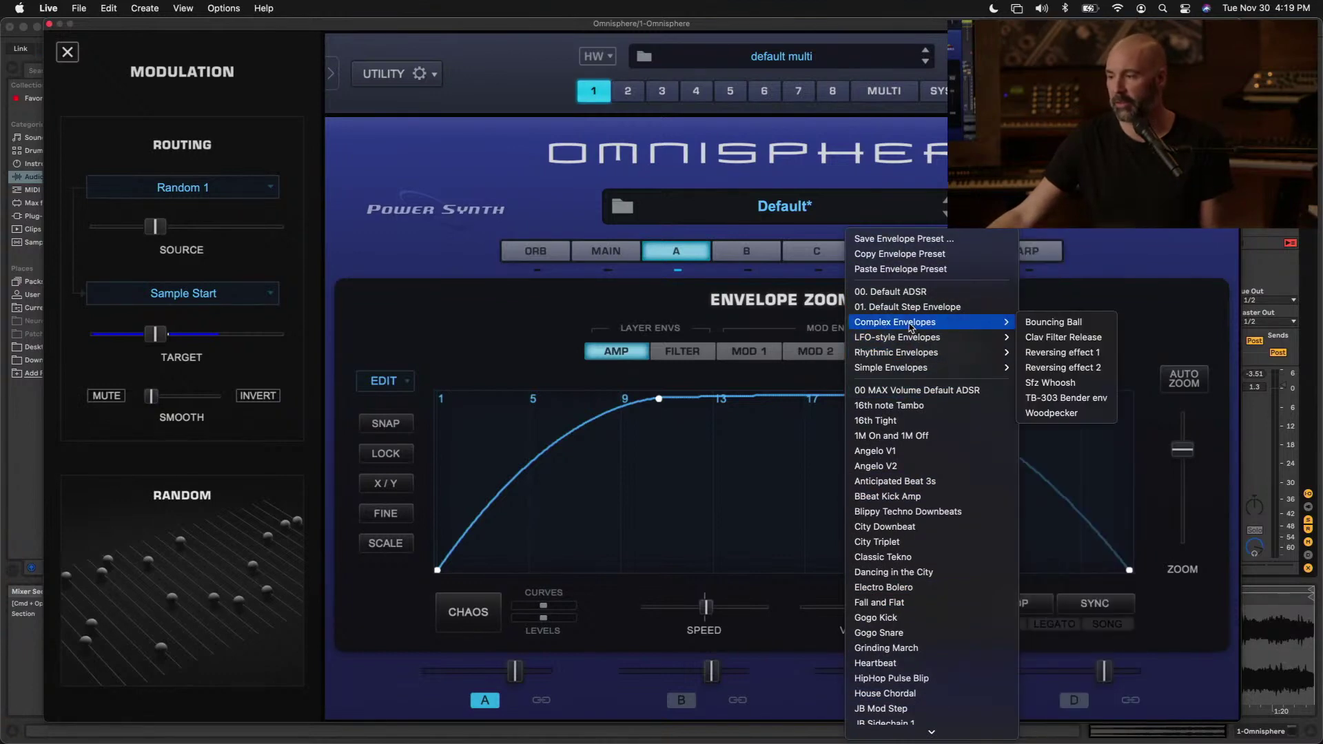
mouse_move(913, 343)
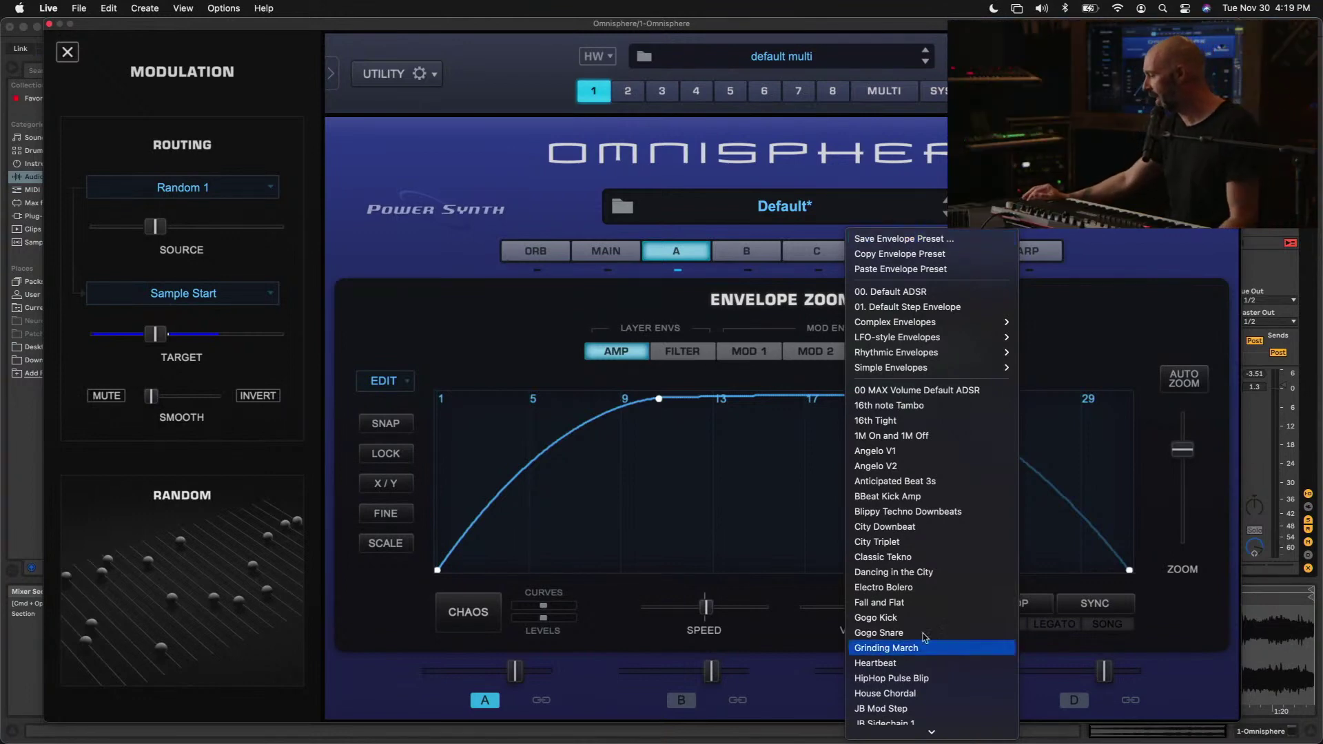
scroll(925, 638, "down", 3)
scroll(925, 638, "down", 5)
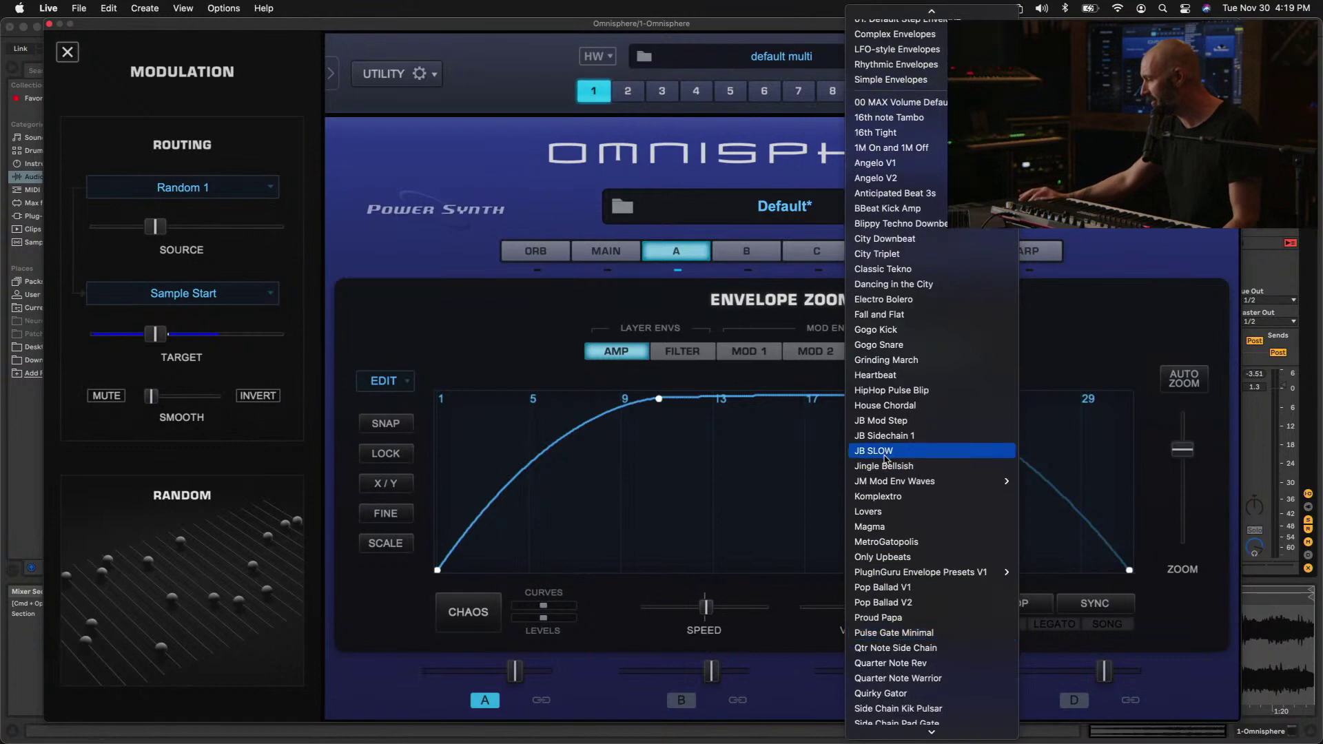
left_click(434, 293)
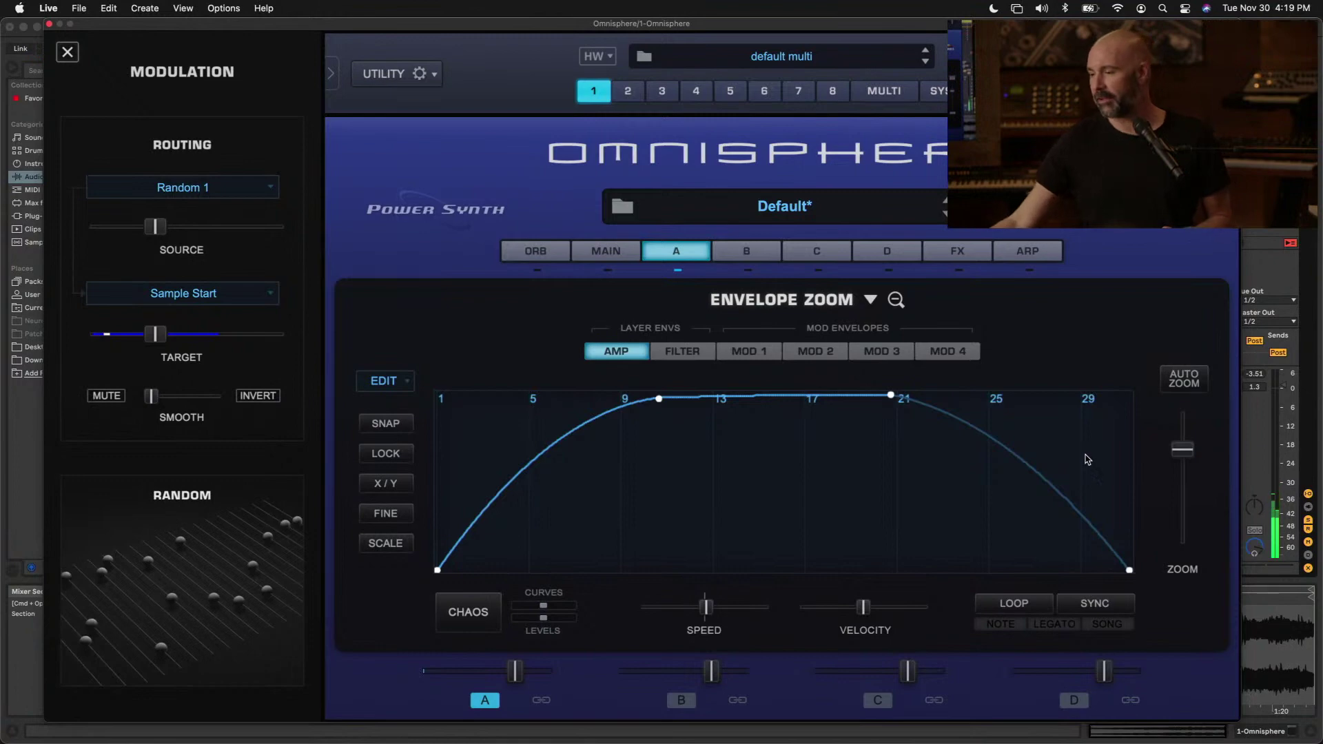
Leave the zoomed envelope editor and load the Sky Channel effect into the first slot of the common effects rack
left_click(896, 301)
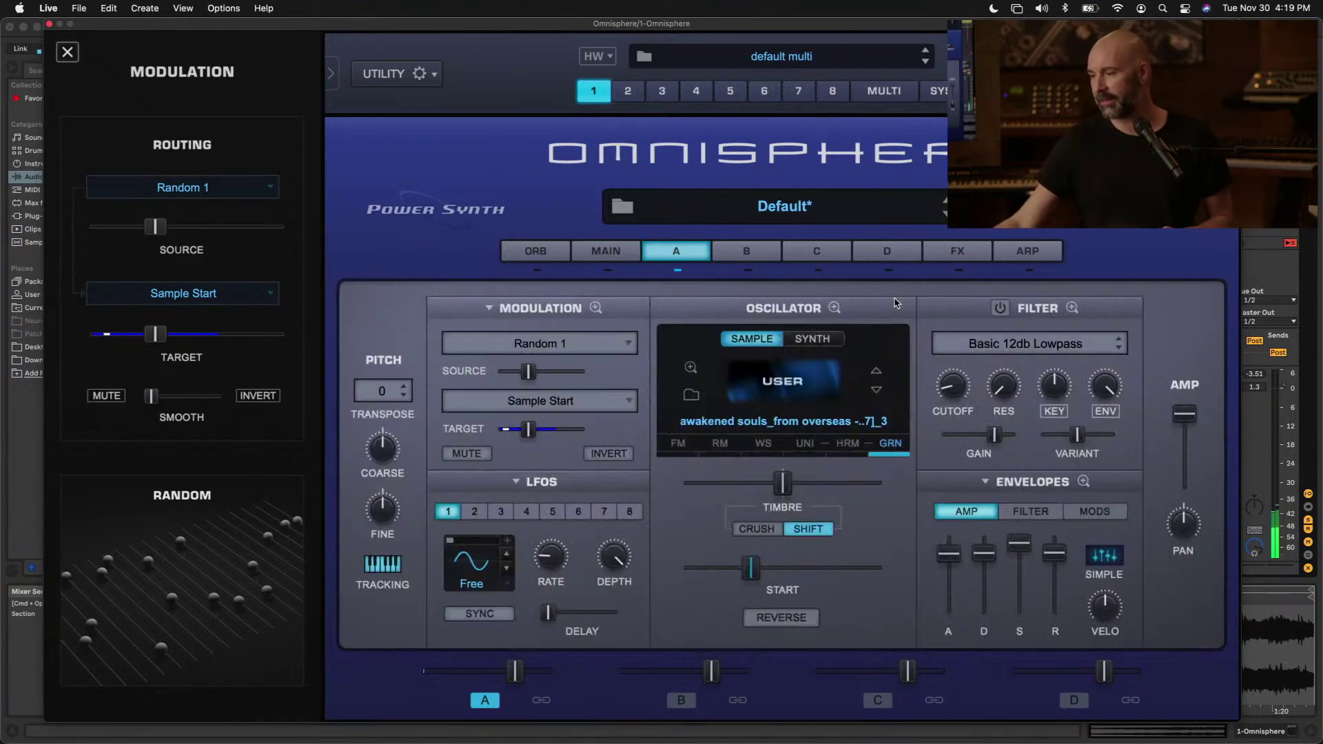
left_click(955, 259)
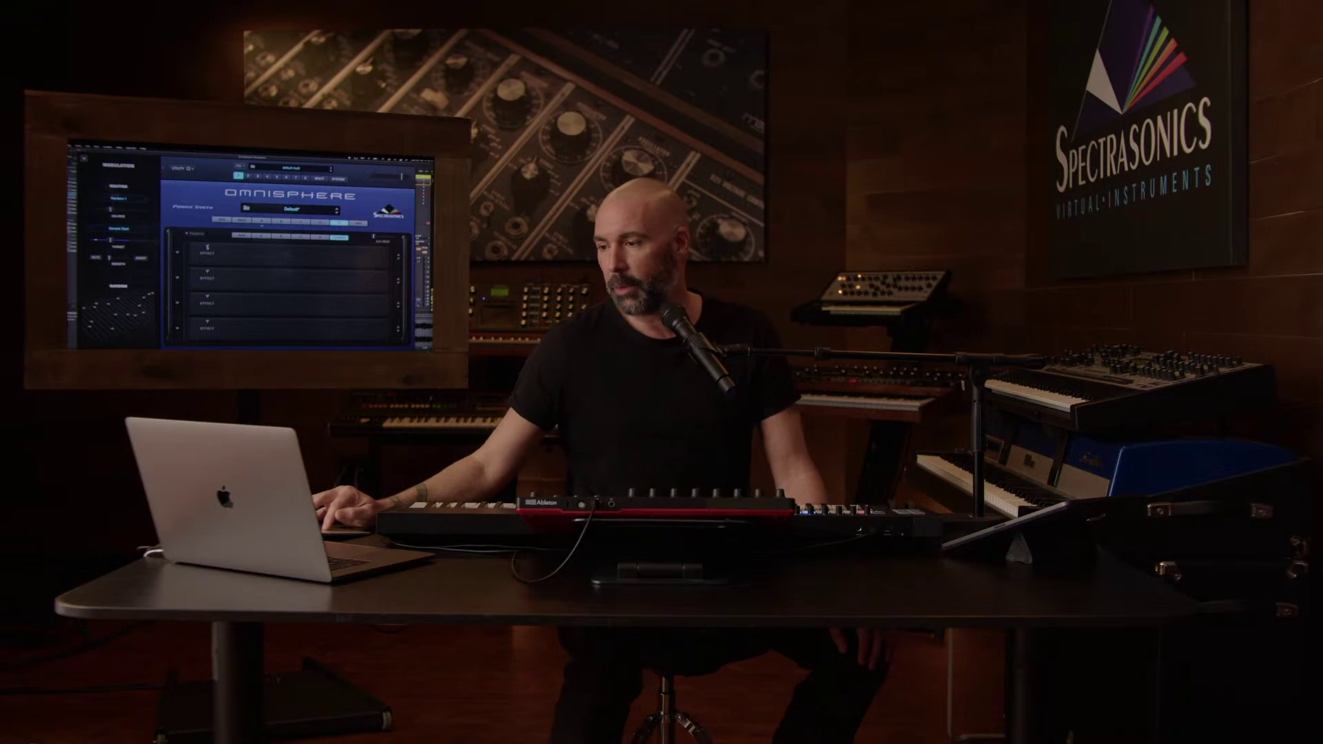
left_click(207, 253)
mouse_move(217, 296)
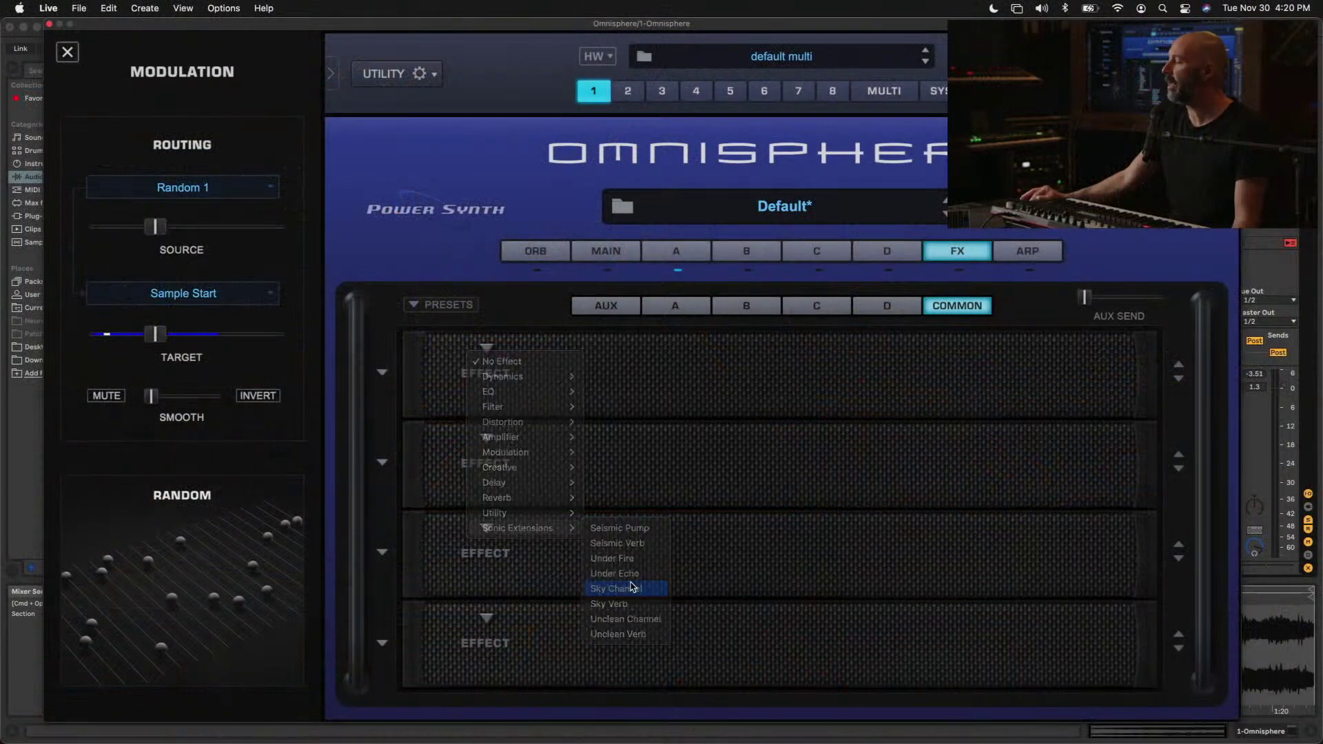
left_click(633, 588)
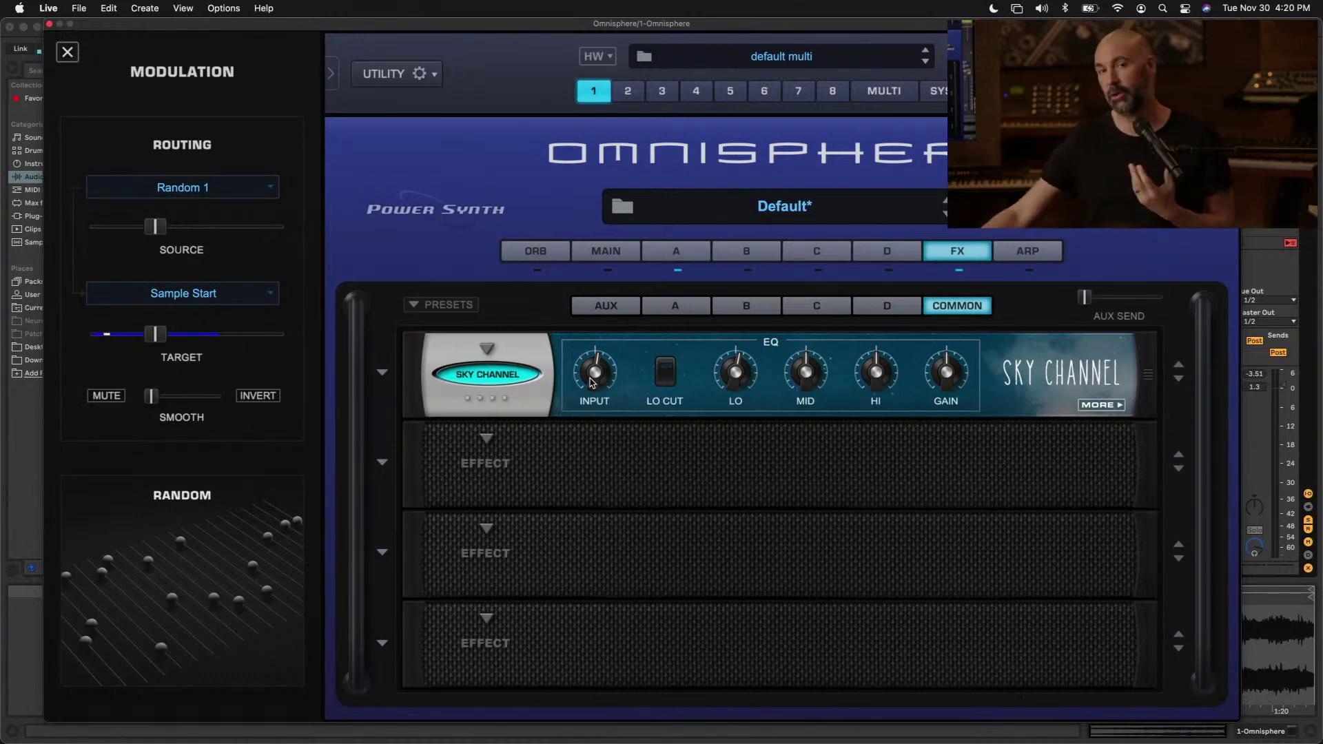
Raise Sky Channel's input level a little and enable its low cut
left_click_drag(591, 383, 591, 376)
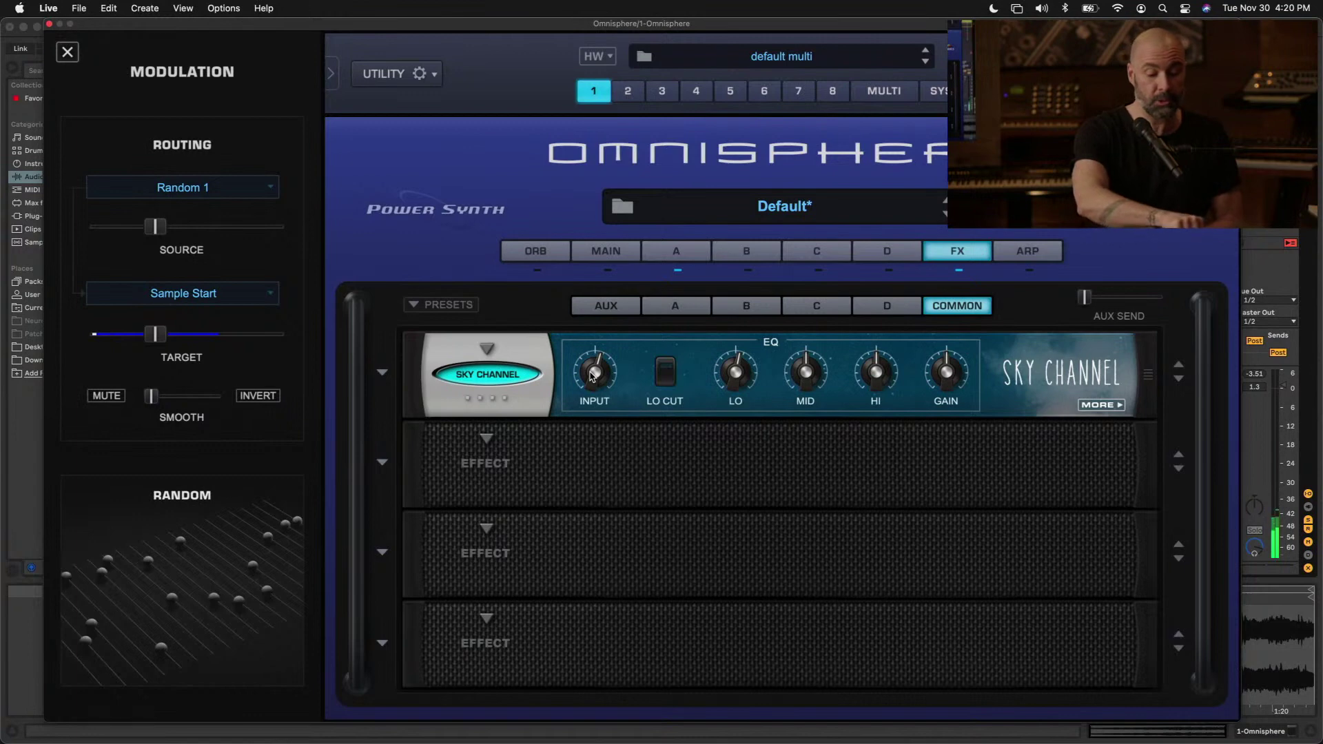
left_click_drag(592, 376, 593, 369)
left_click_drag(870, 374, 806, 367)
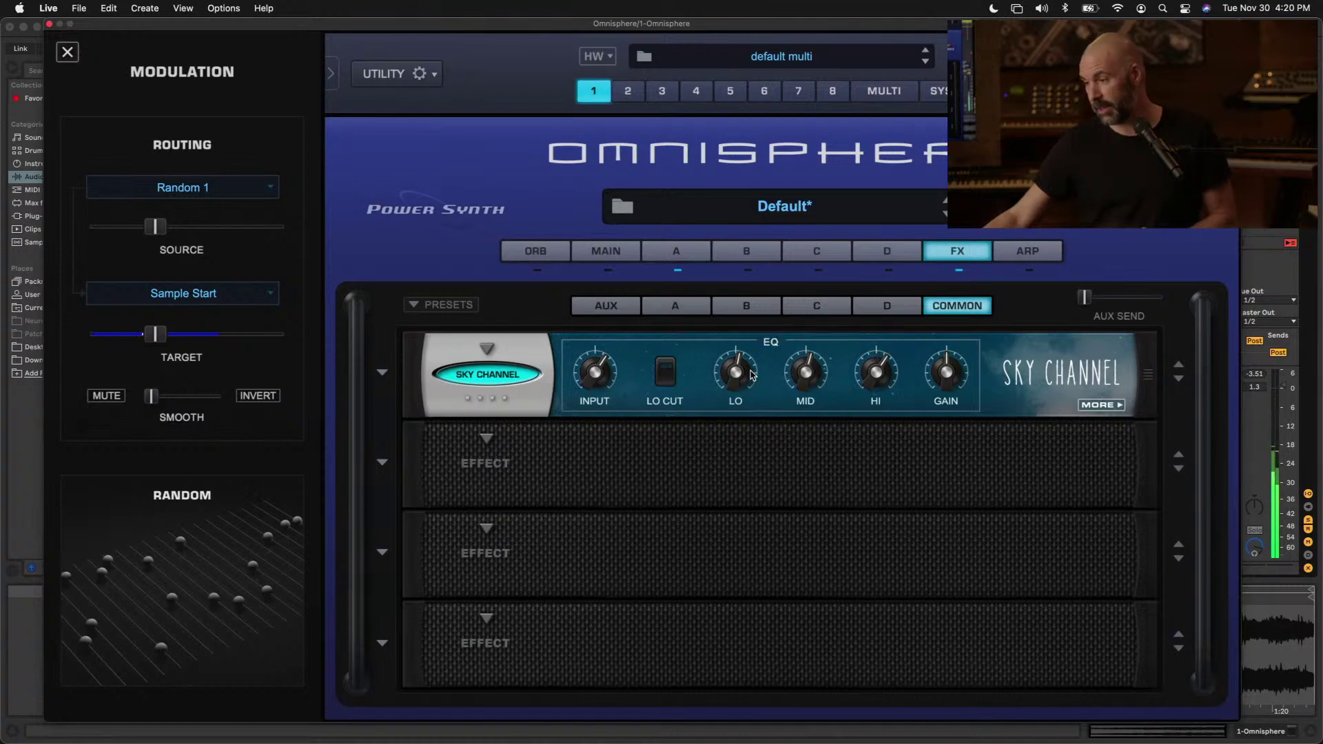
left_click(665, 382)
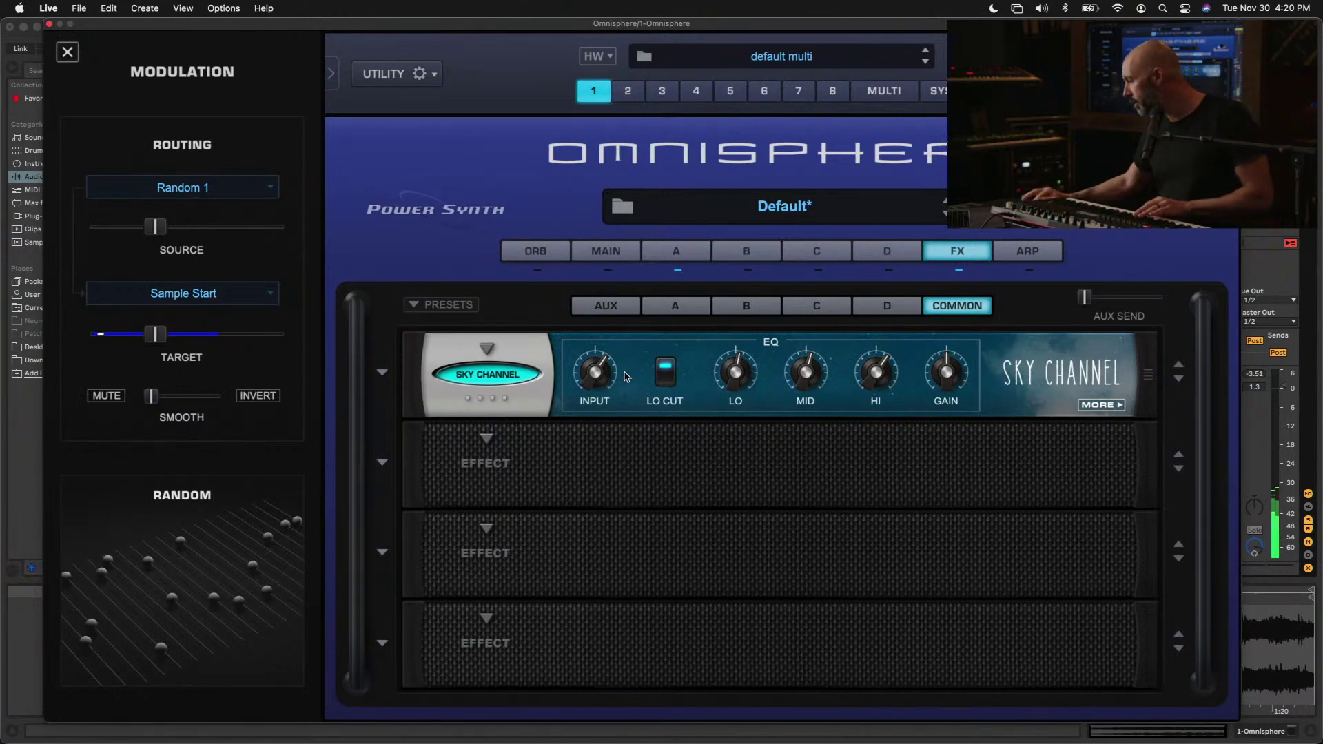
Compare the sound with Sky Channel bypassed and active, and inspect its enhancer and tape machine saturation controls
left_click(499, 376)
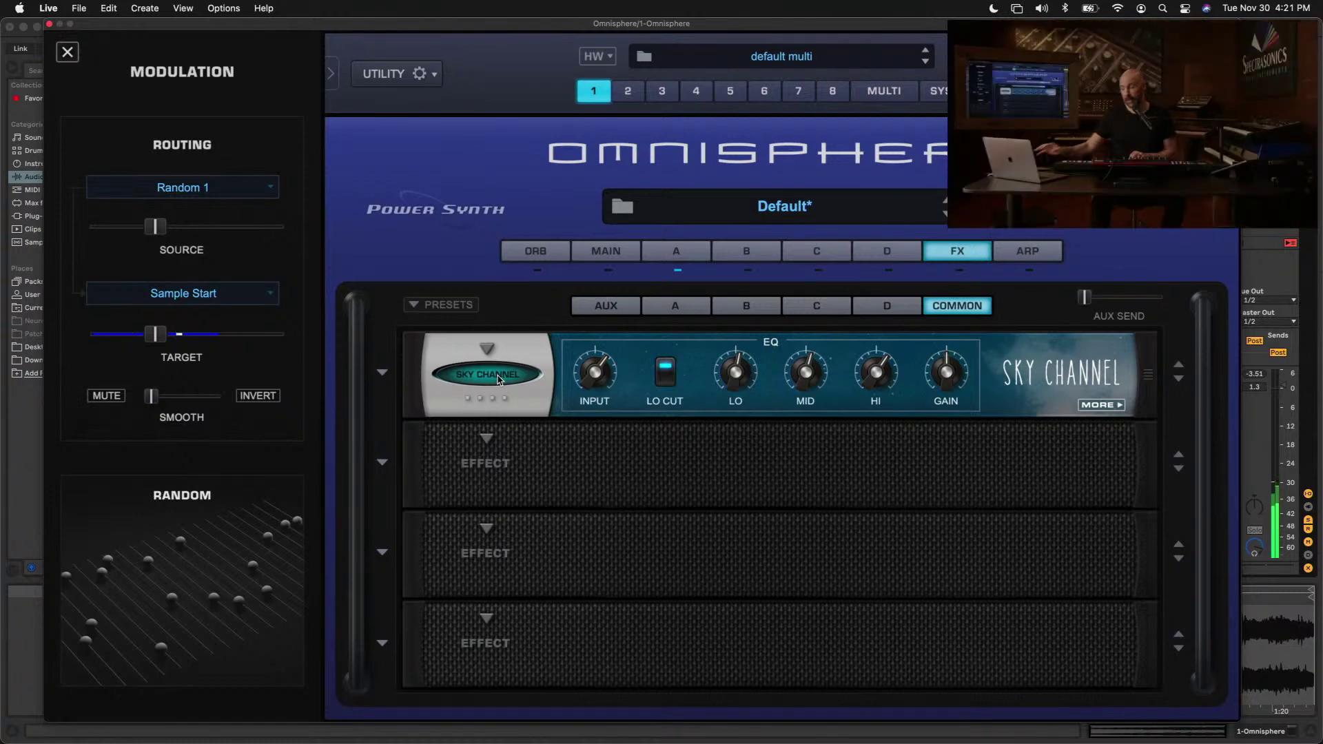
left_click(498, 378)
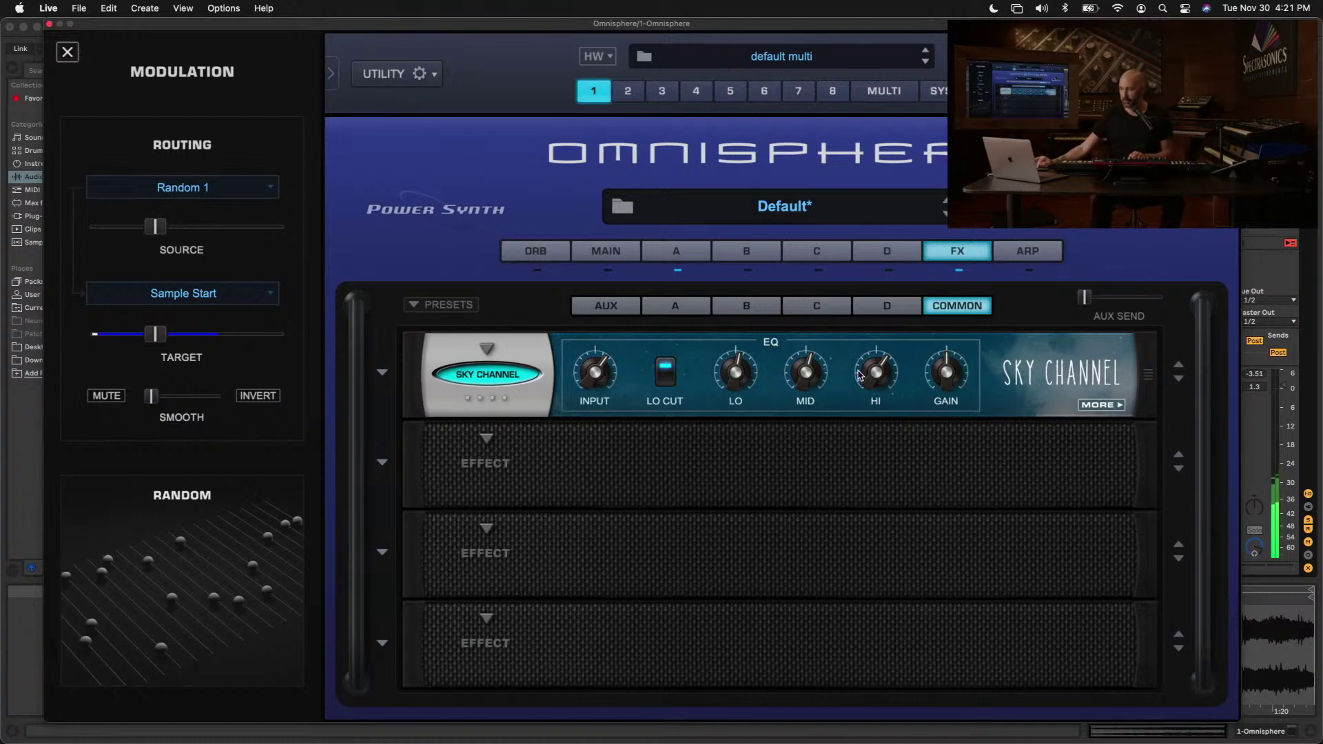
mouse_move(861, 376)
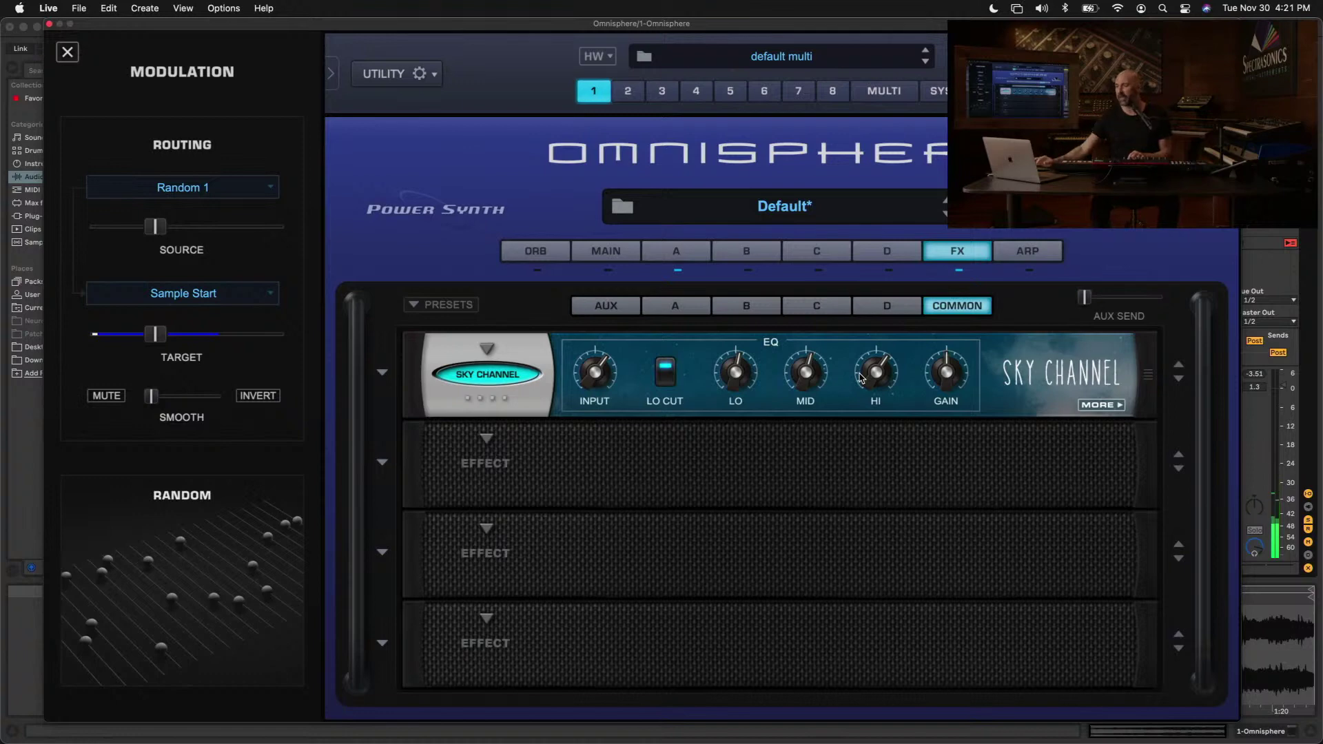
left_click(1107, 406)
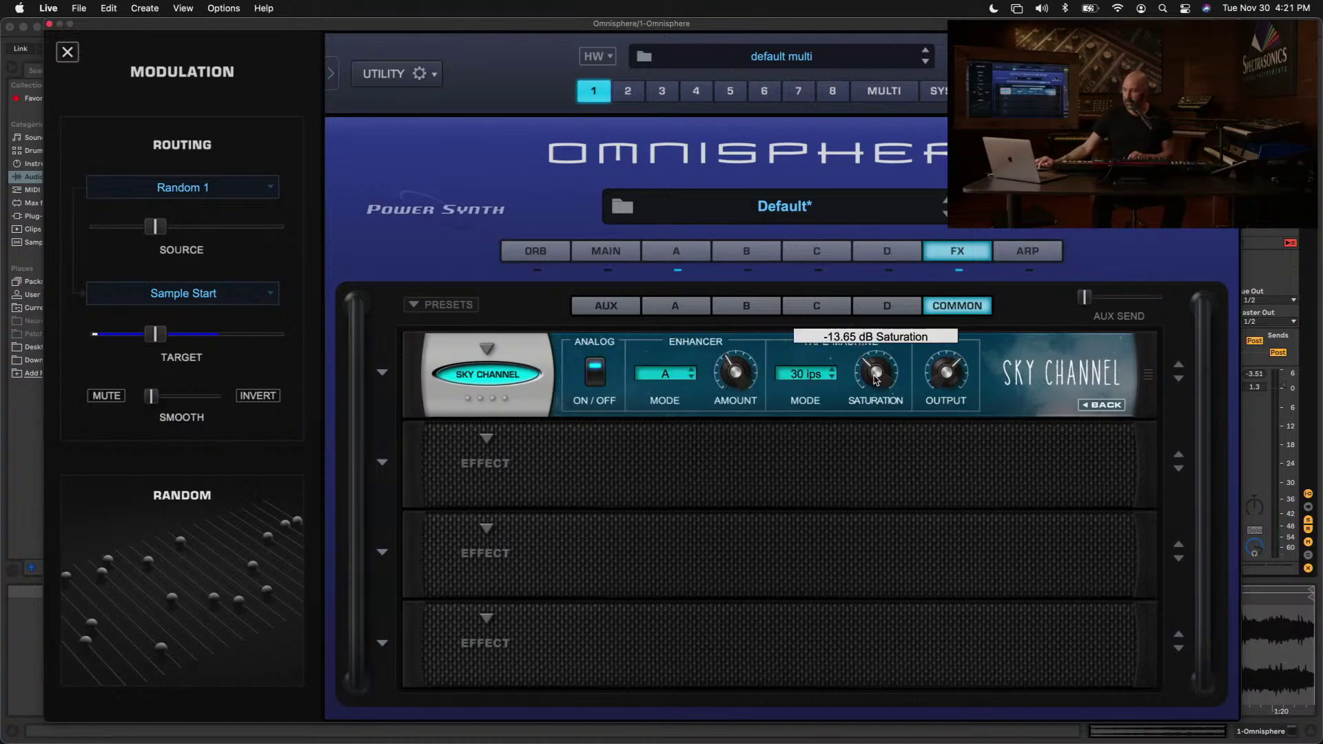
mouse_move(878, 373)
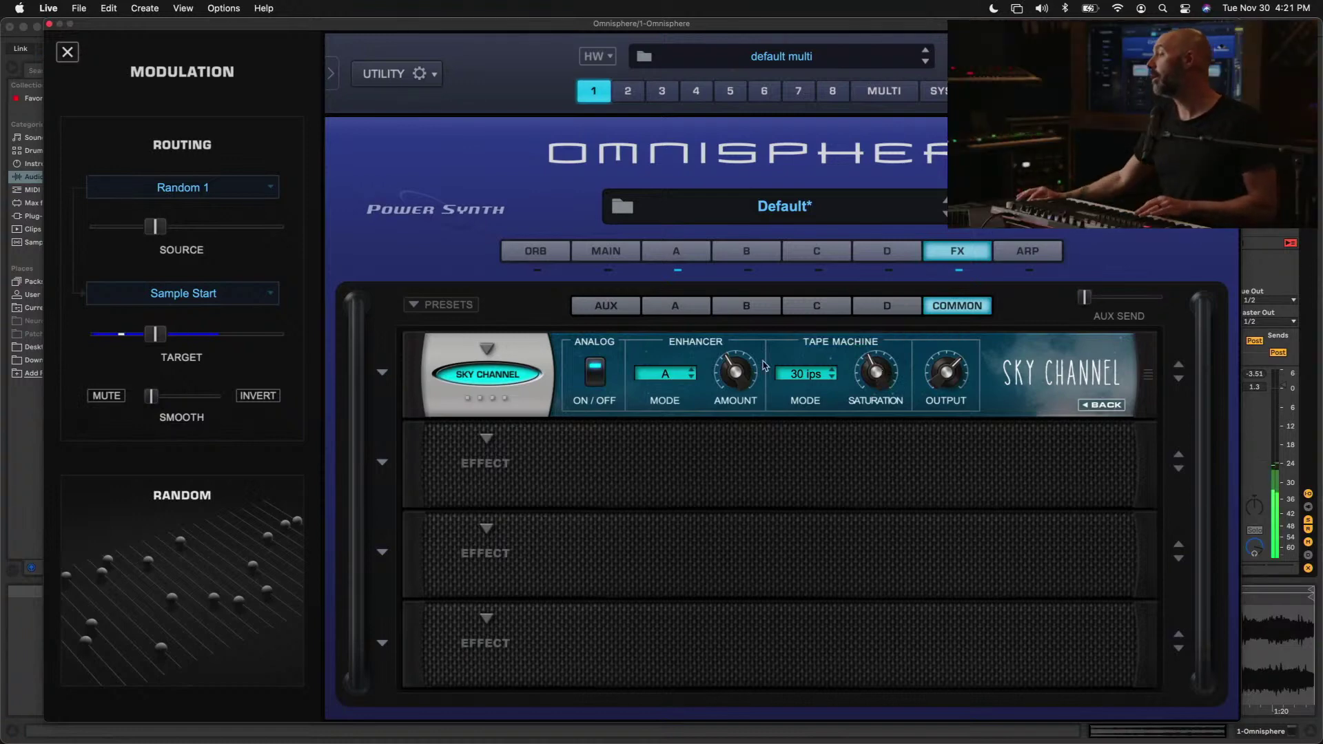
left_click(492, 380)
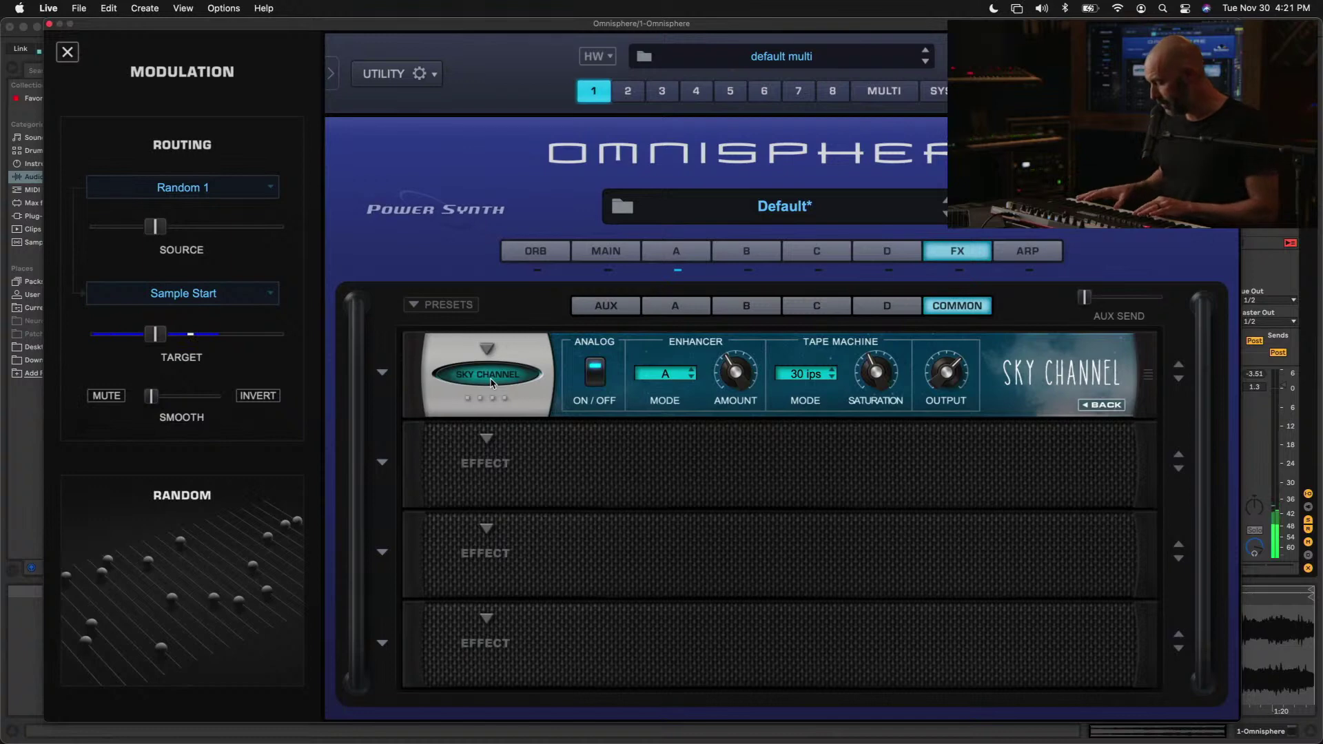
left_click(492, 380)
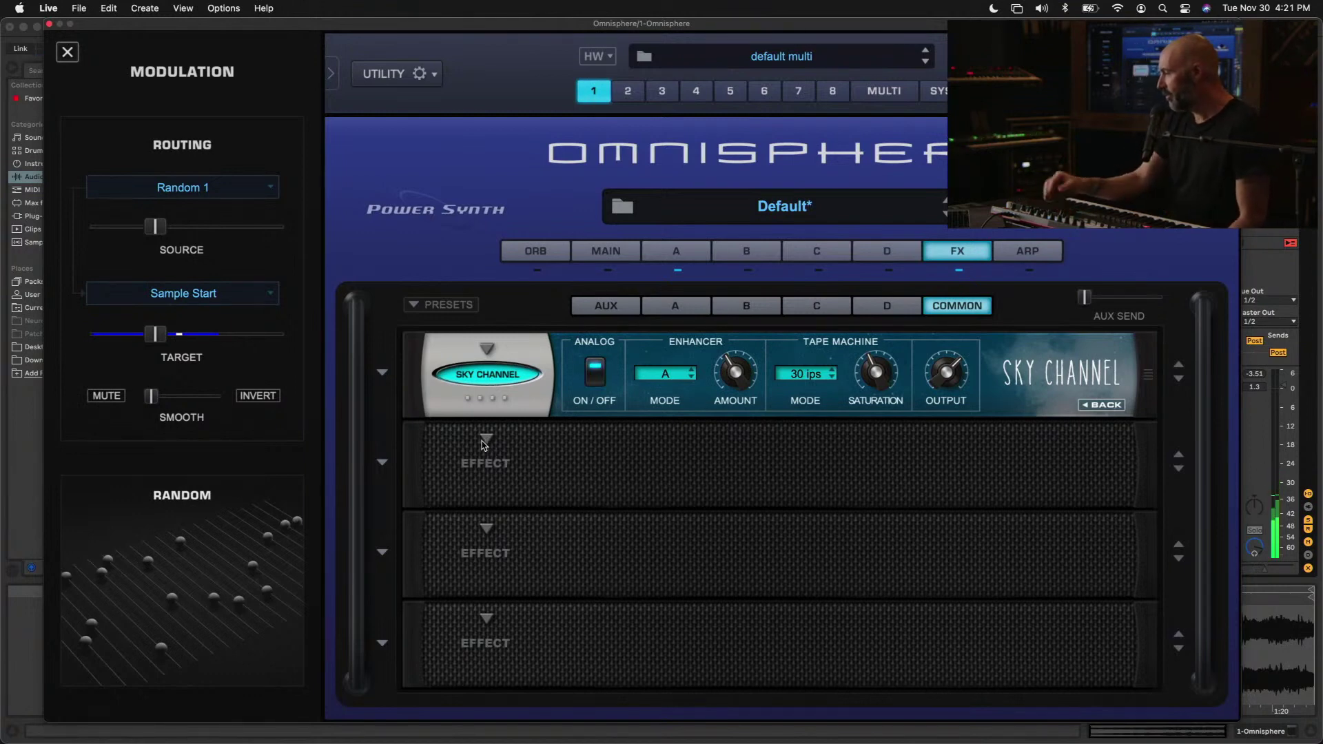
Return to layer A, check the zoomed amp envelope, and lower its release slightly with the simple envelope controls
left_click(665, 255)
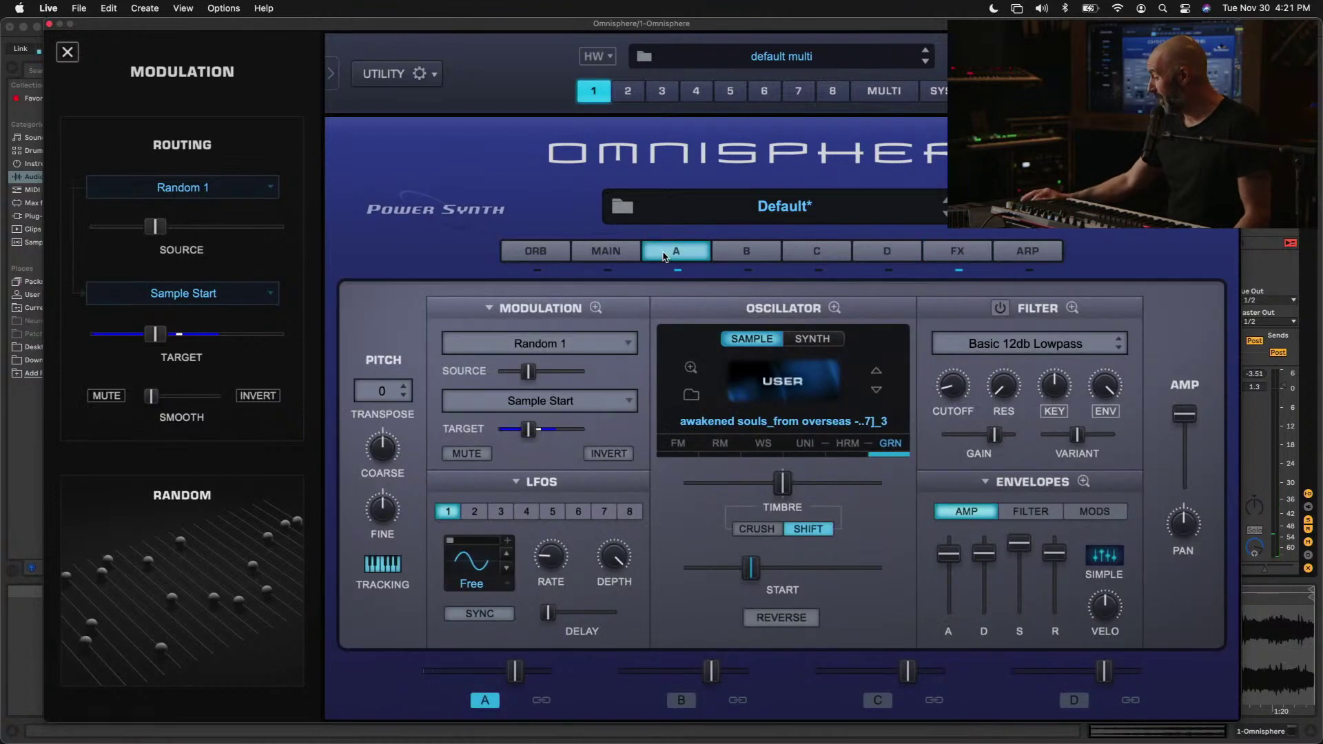
left_click(1084, 482)
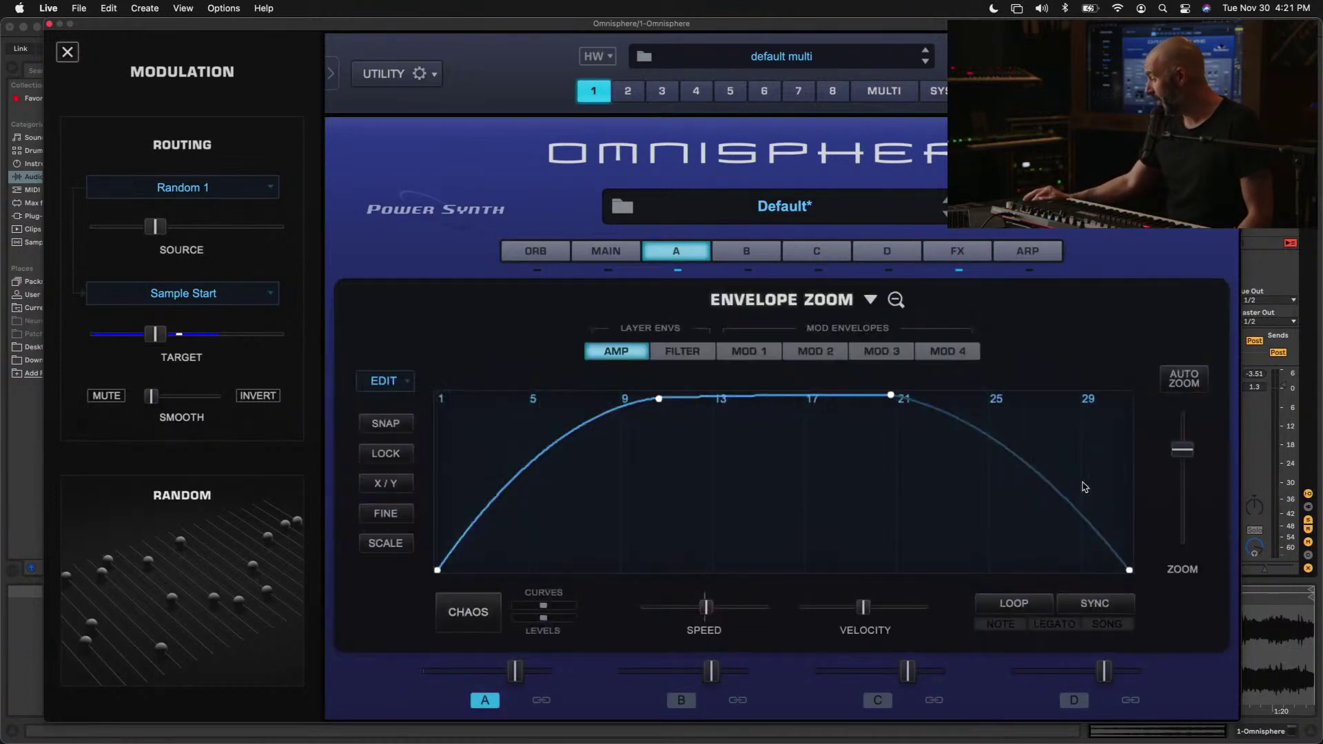
left_click(896, 300)
left_click_drag(1056, 553, 1056, 557)
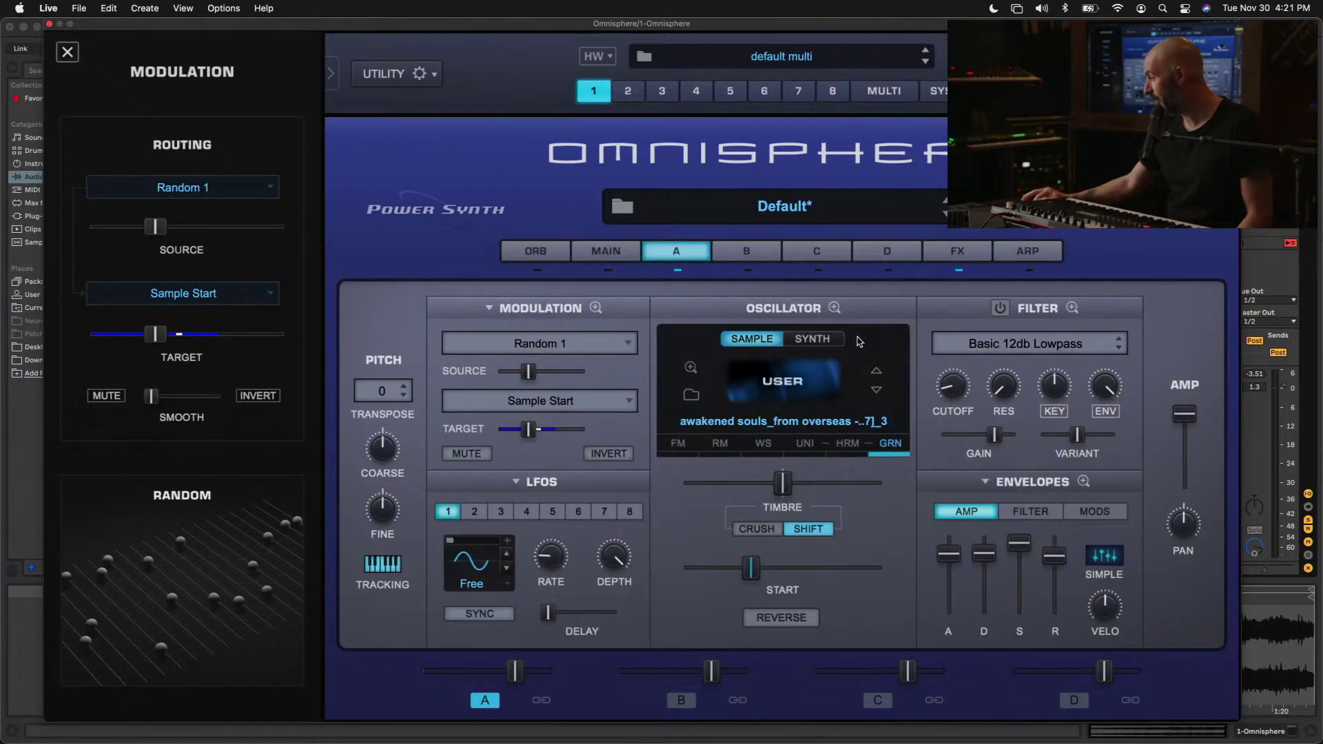
Load the Sky Verb effect into the second slot of the common effects rack and set its mix to 0.80
left_click(958, 251)
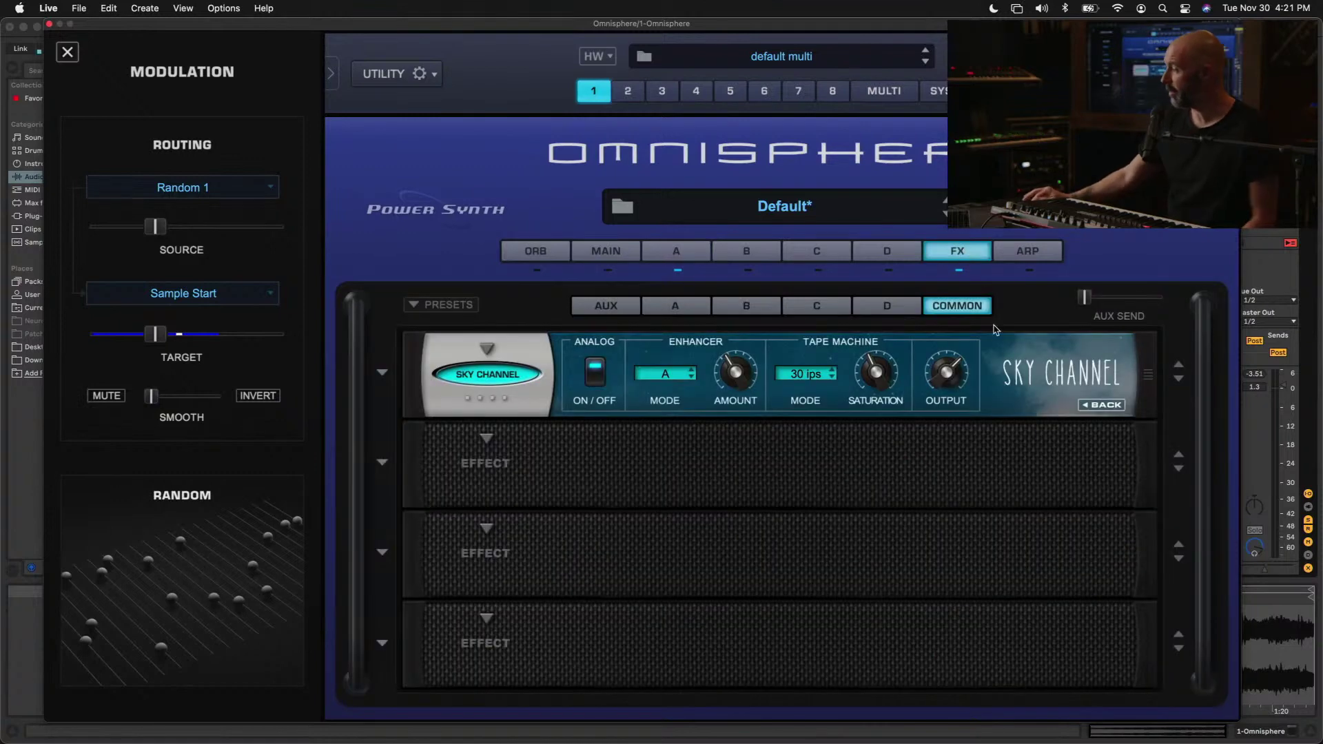
left_click(489, 438)
mouse_move(521, 624)
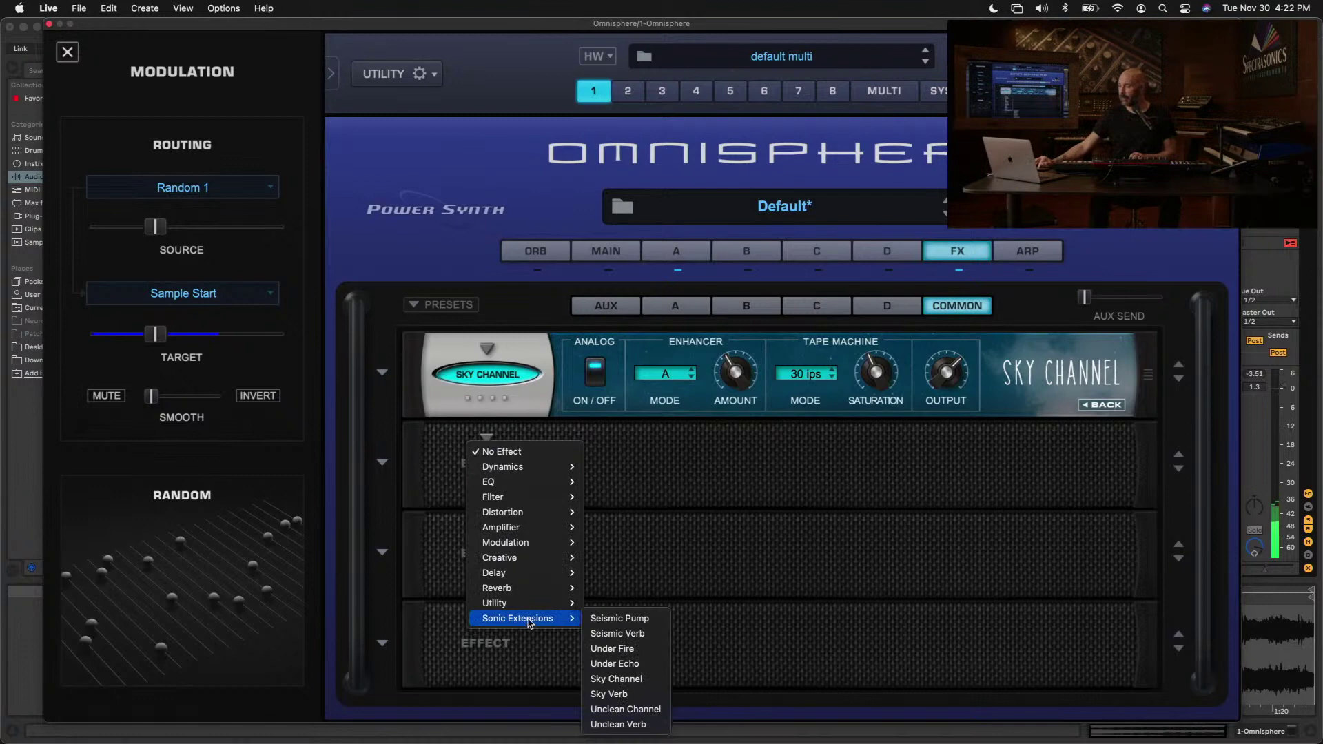
left_click(620, 695)
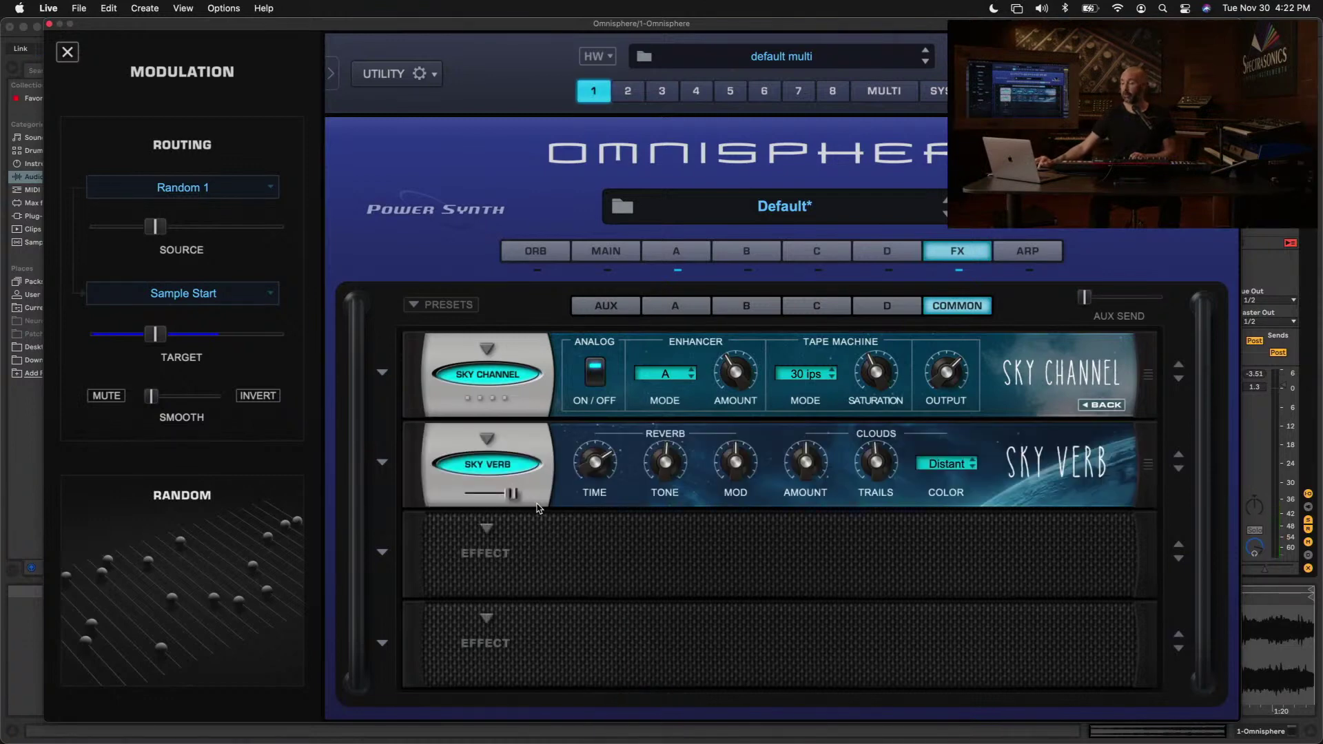
left_click_drag(513, 497, 503, 498)
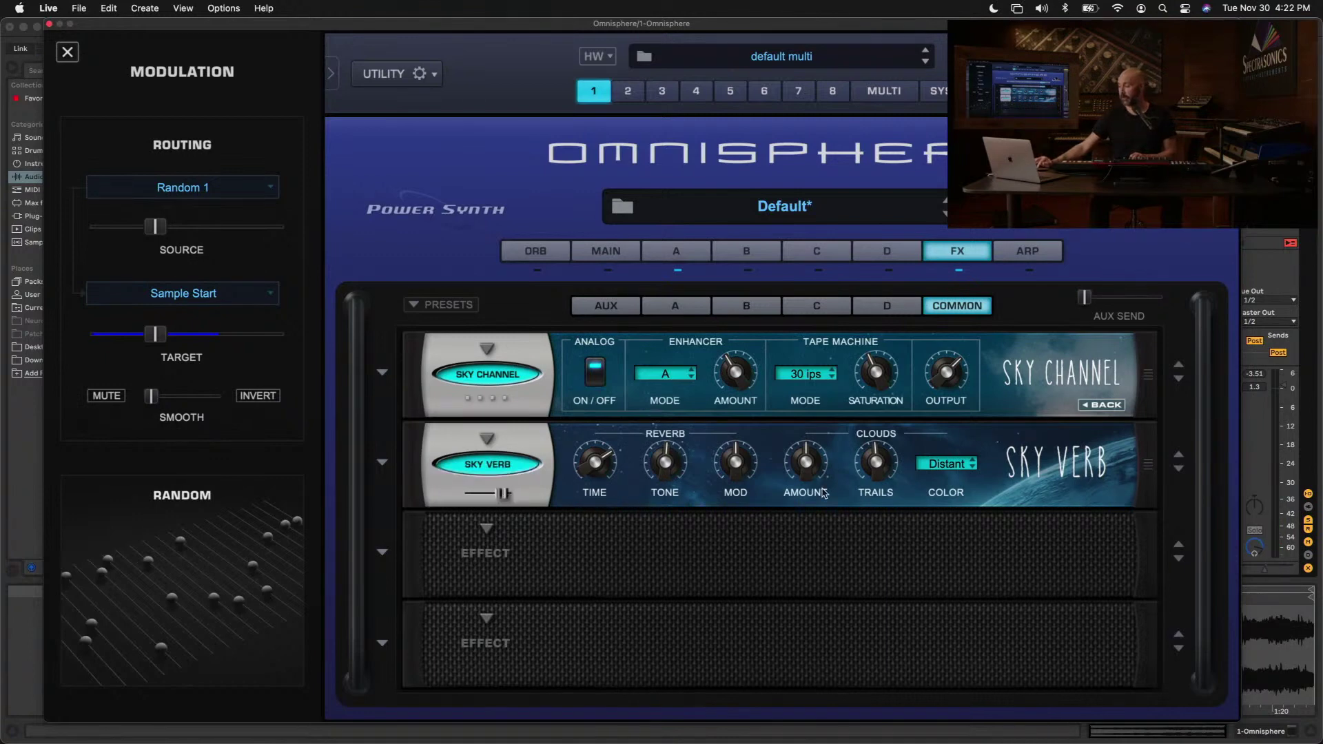
left_click(504, 493)
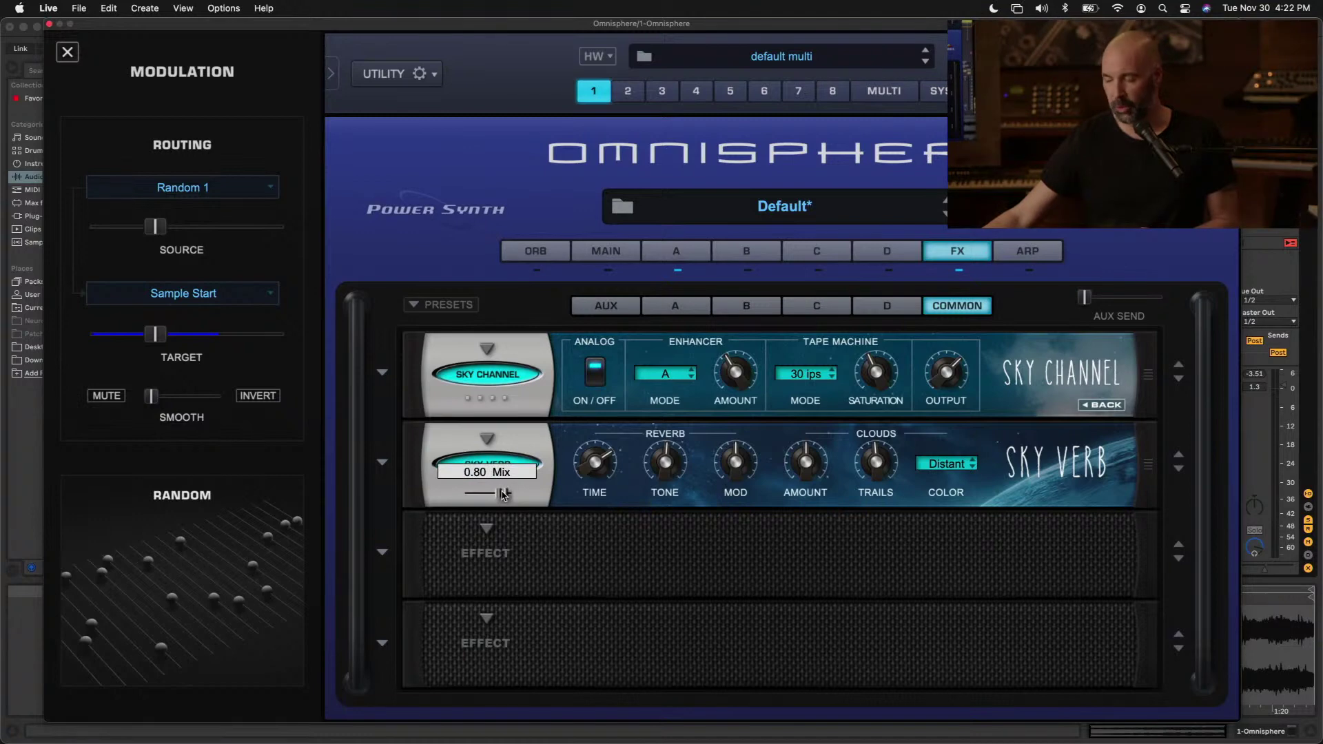
Apply the Airy Skies preset to Sky Verb, then lower its mix to about three quarters and raise the clouds' trails to the midpoint
left_click(382, 461)
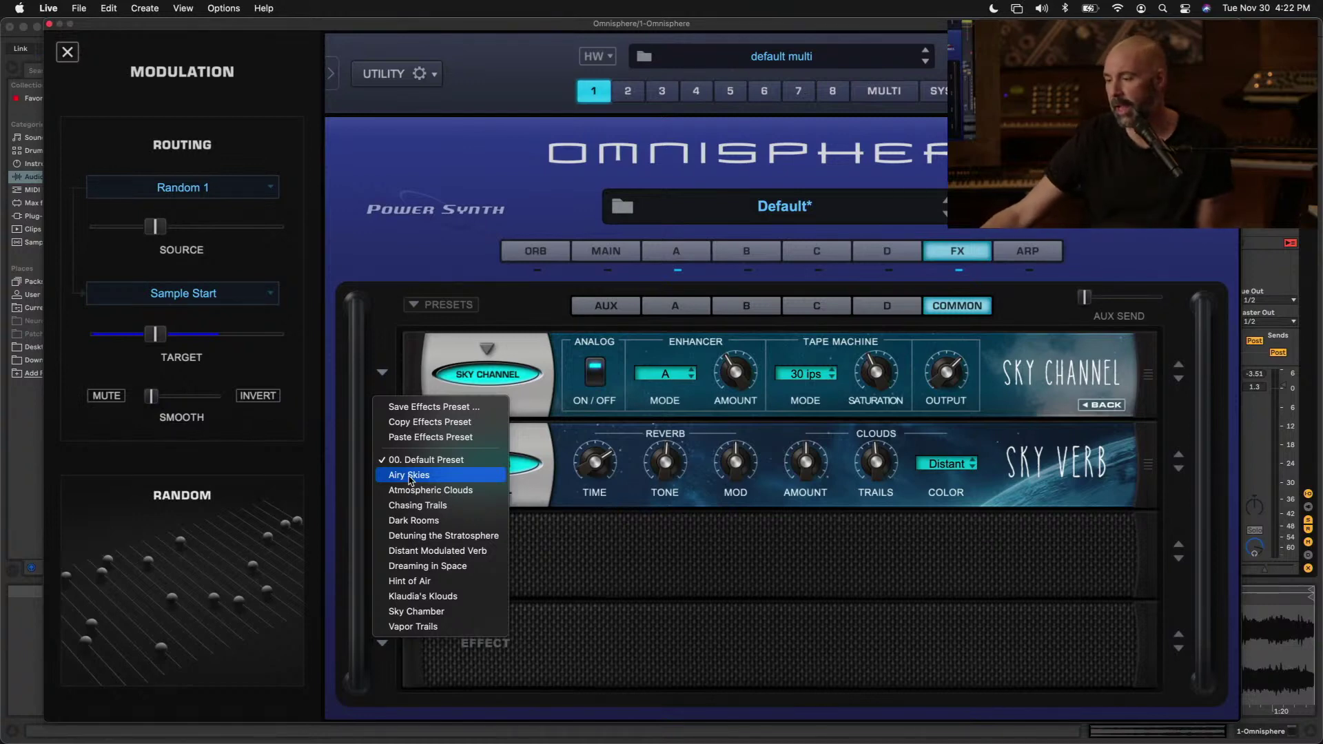
left_click(410, 475)
left_click_drag(513, 498, 501, 502)
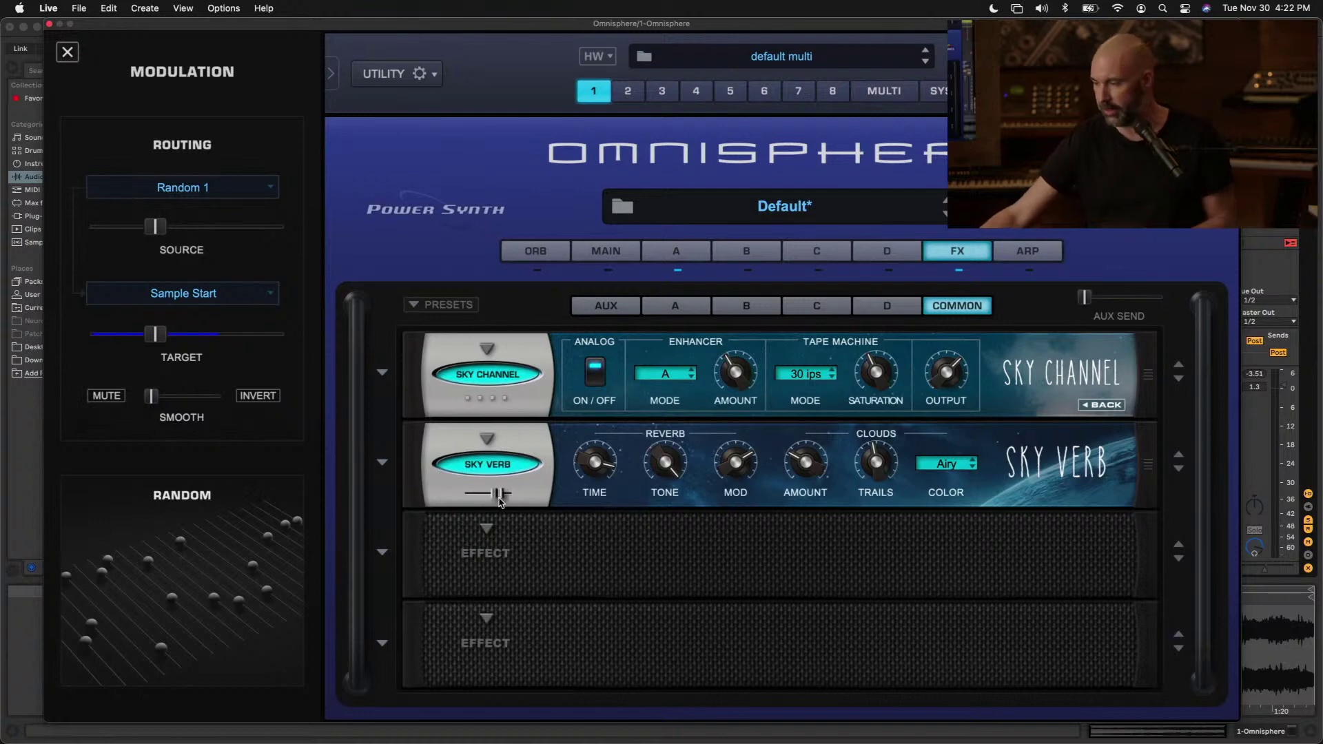
left_click_drag(813, 459, 882, 463)
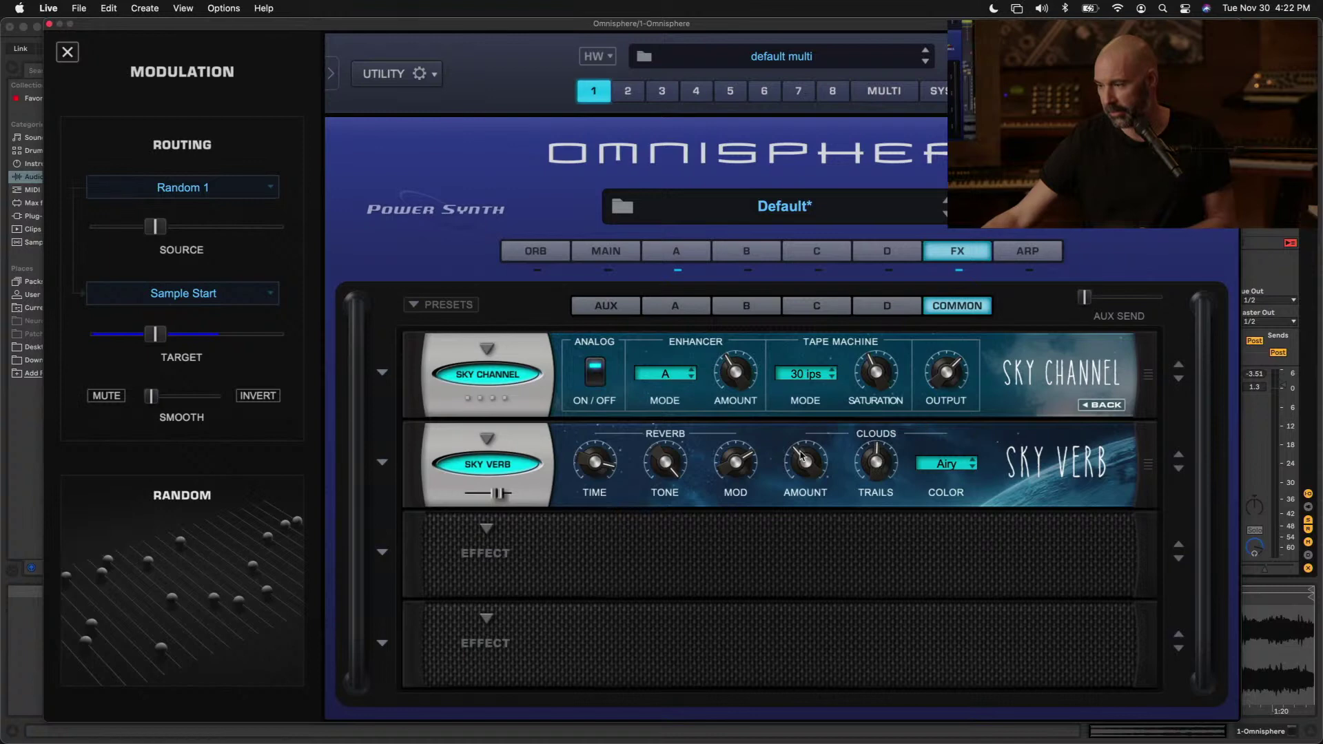
left_click_drag(790, 459, 793, 450)
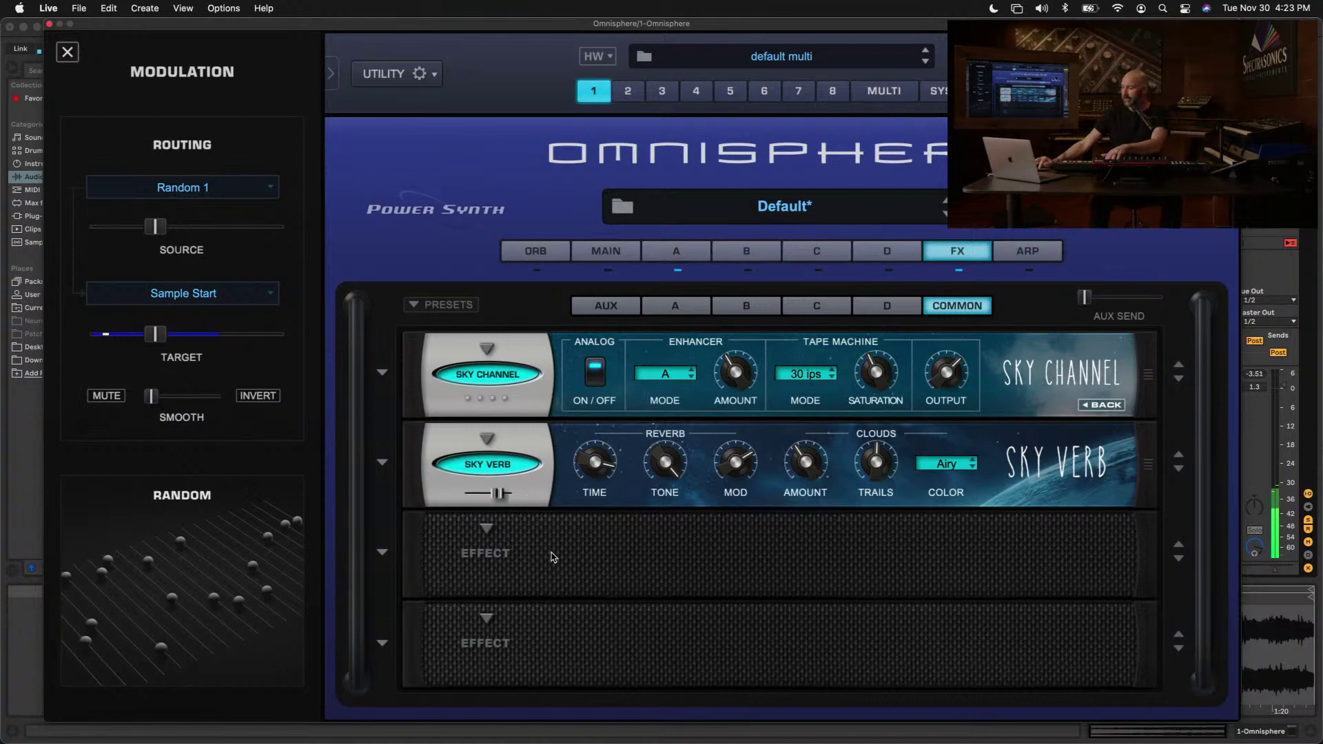
Load the Seismic Pump effect into the third slot of the common effects rack and set its compression to about 47.50
left_click(486, 538)
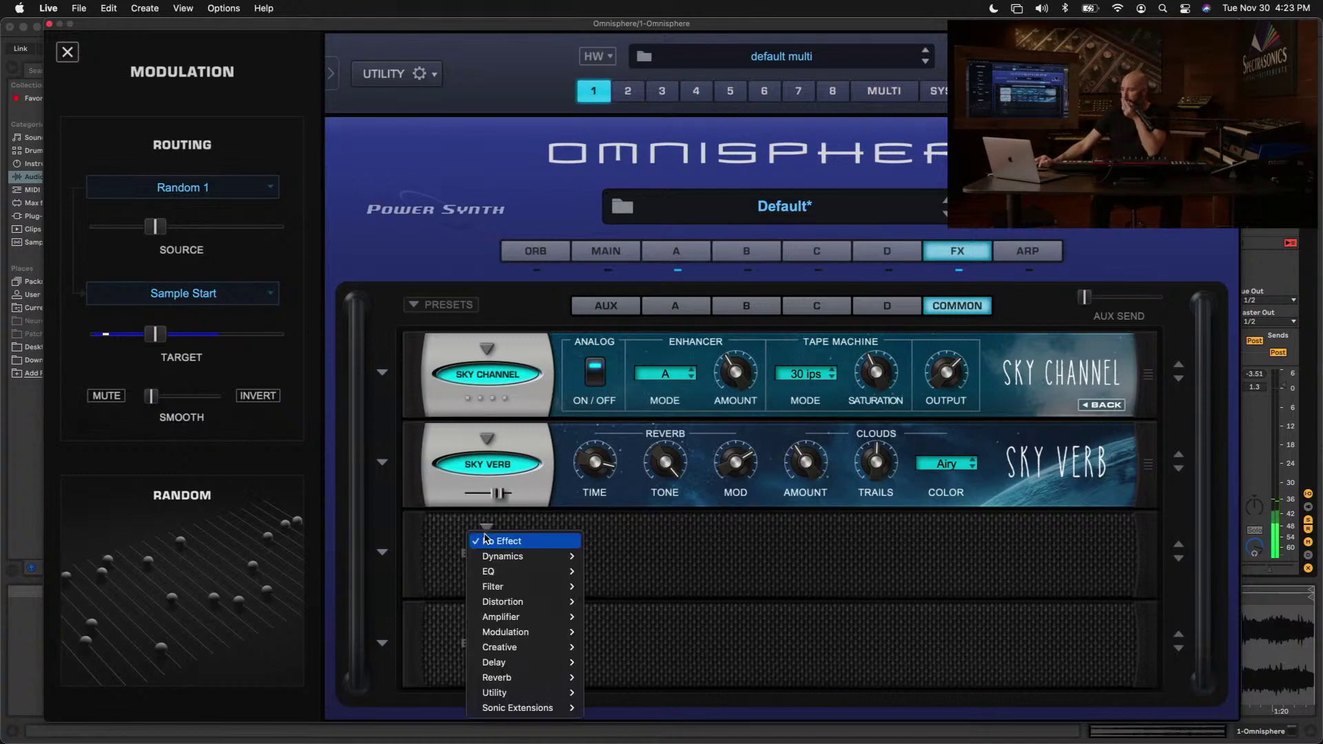
mouse_move(524, 708)
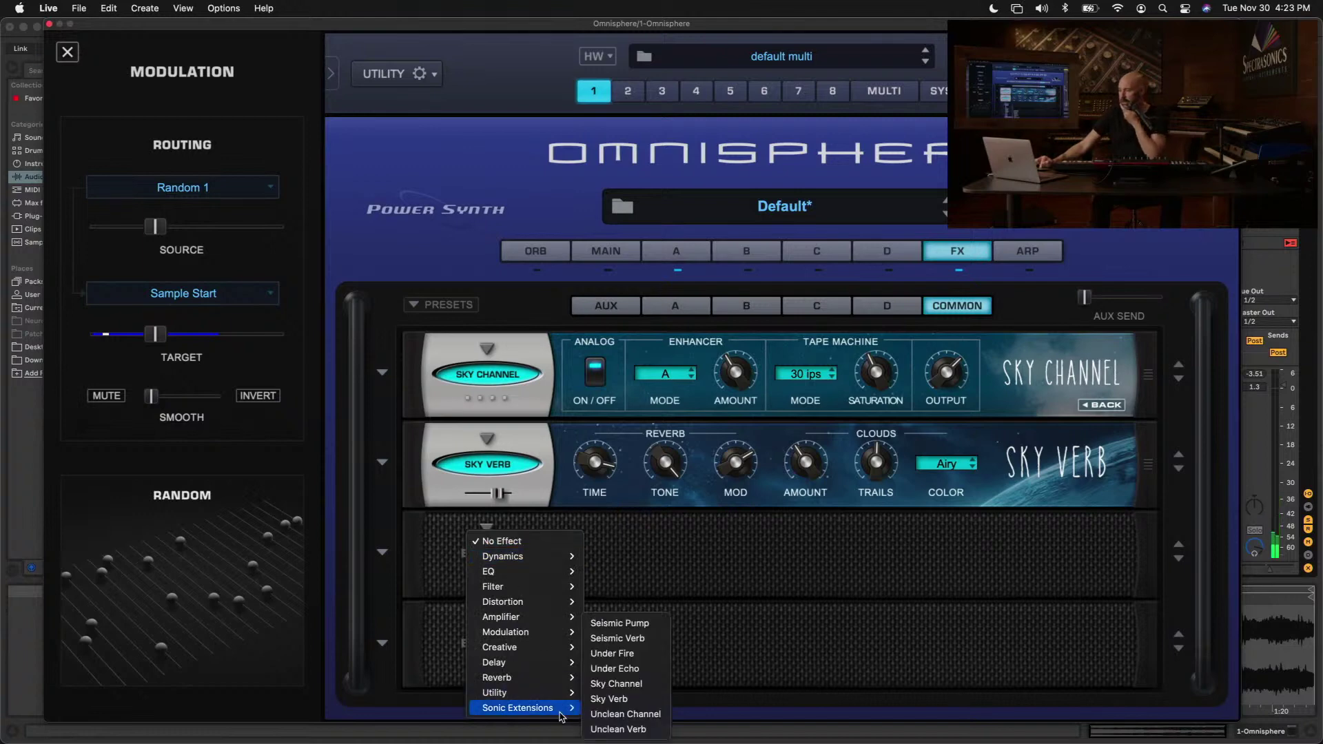
left_click(633, 624)
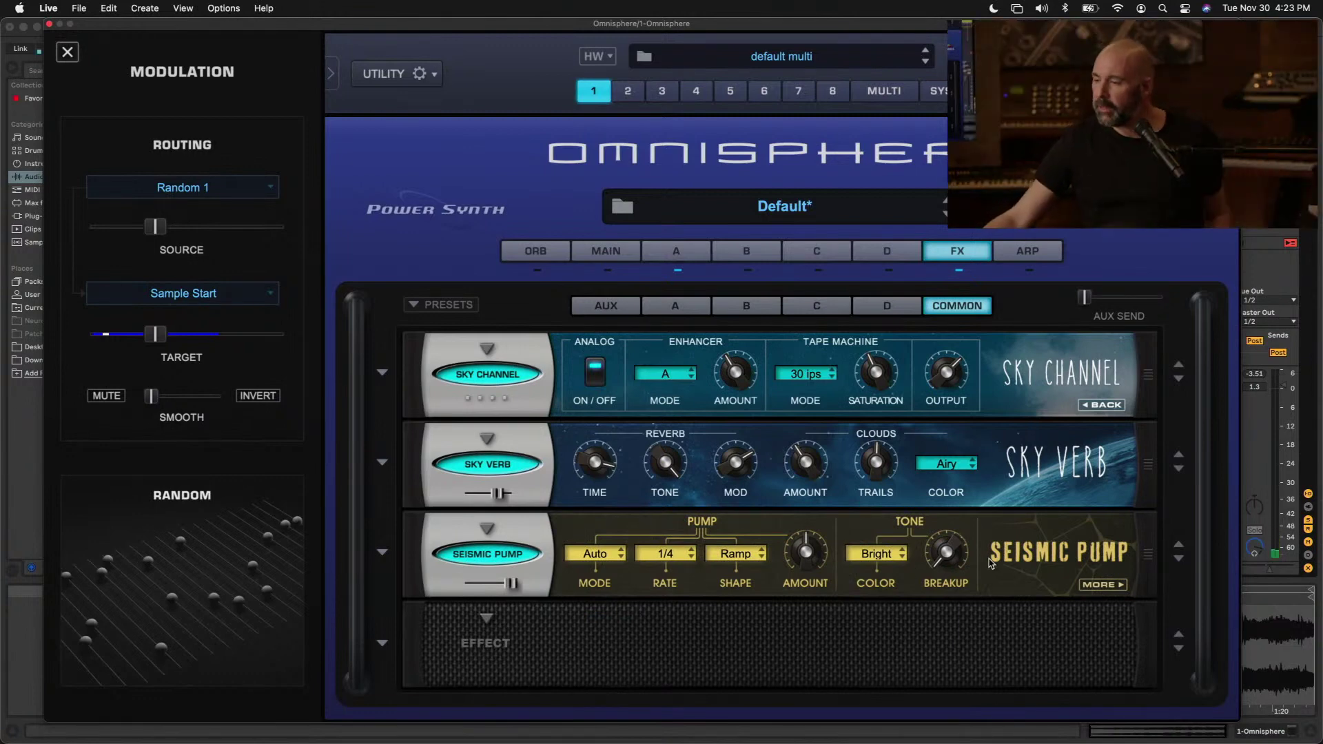
left_click(1102, 585)
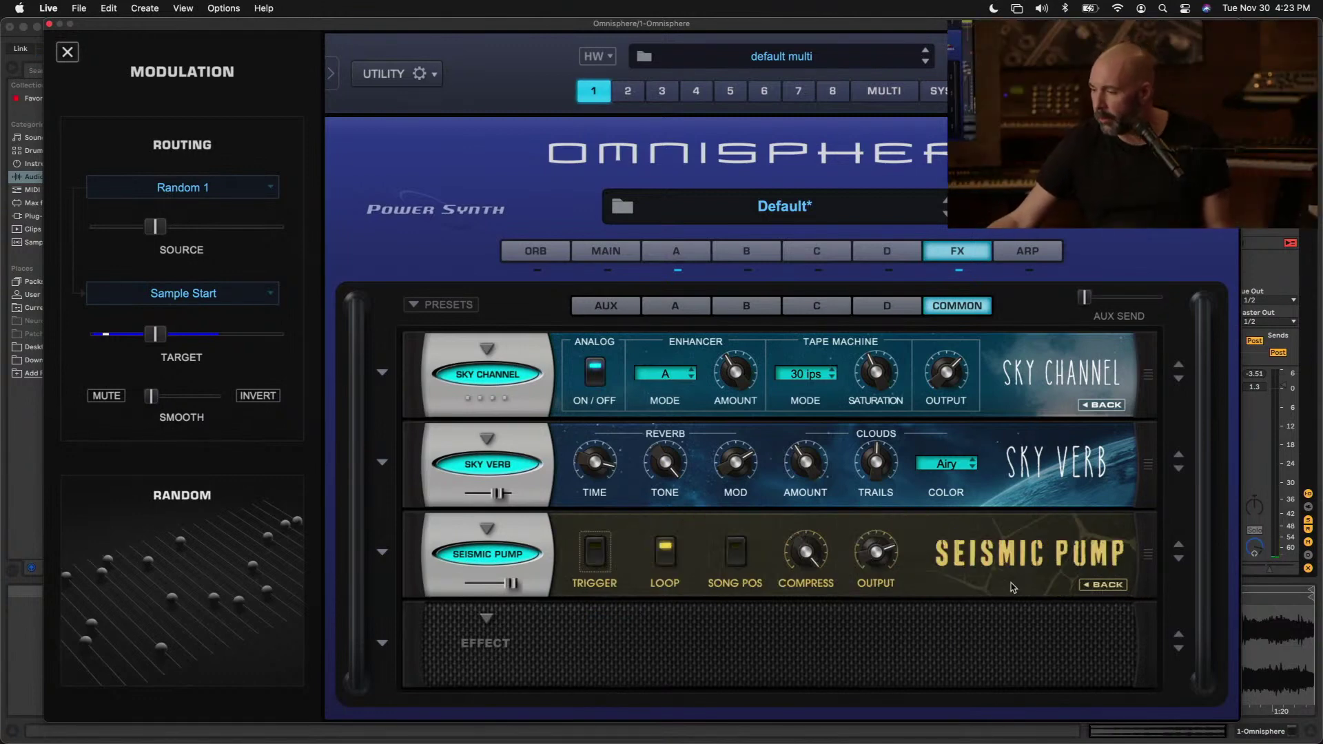
left_click_drag(806, 546, 808, 586)
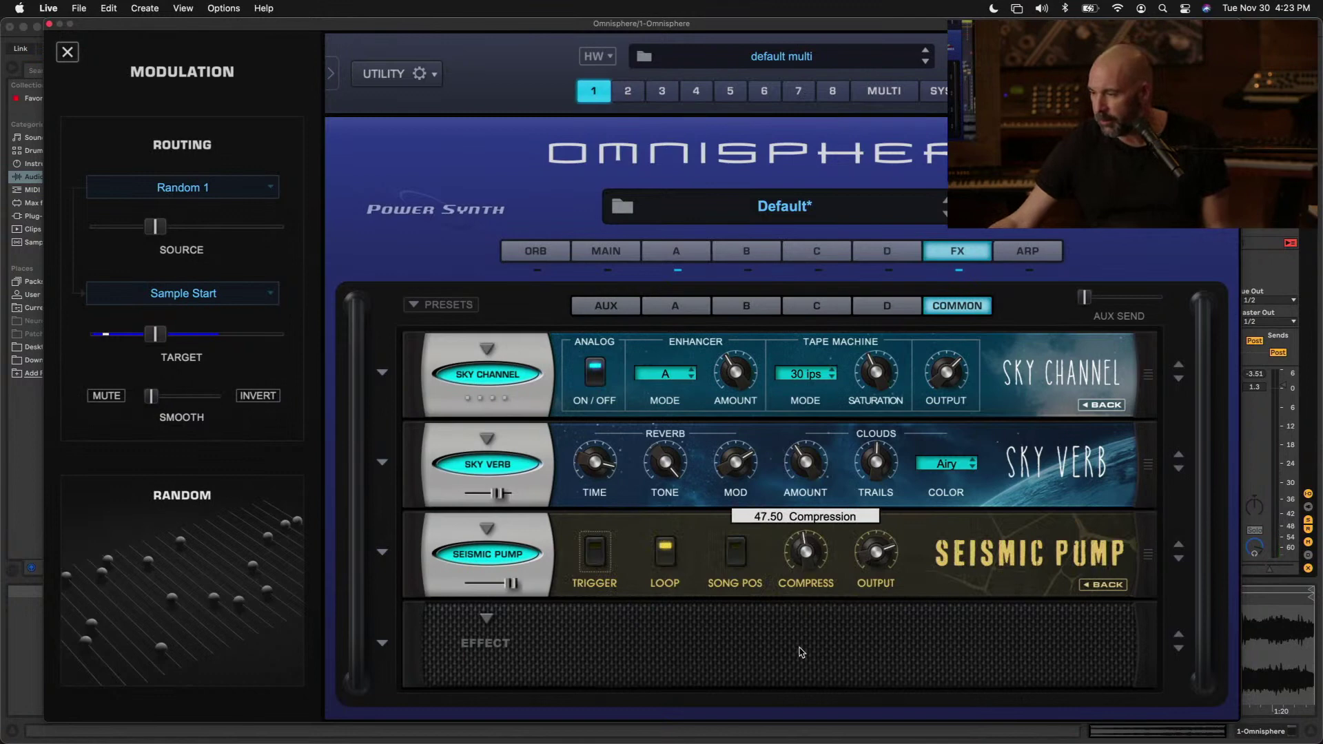
left_click(1105, 585)
Set Seismic Pump's rate to 1/1 and its shape to Wavey
left_click(667, 554)
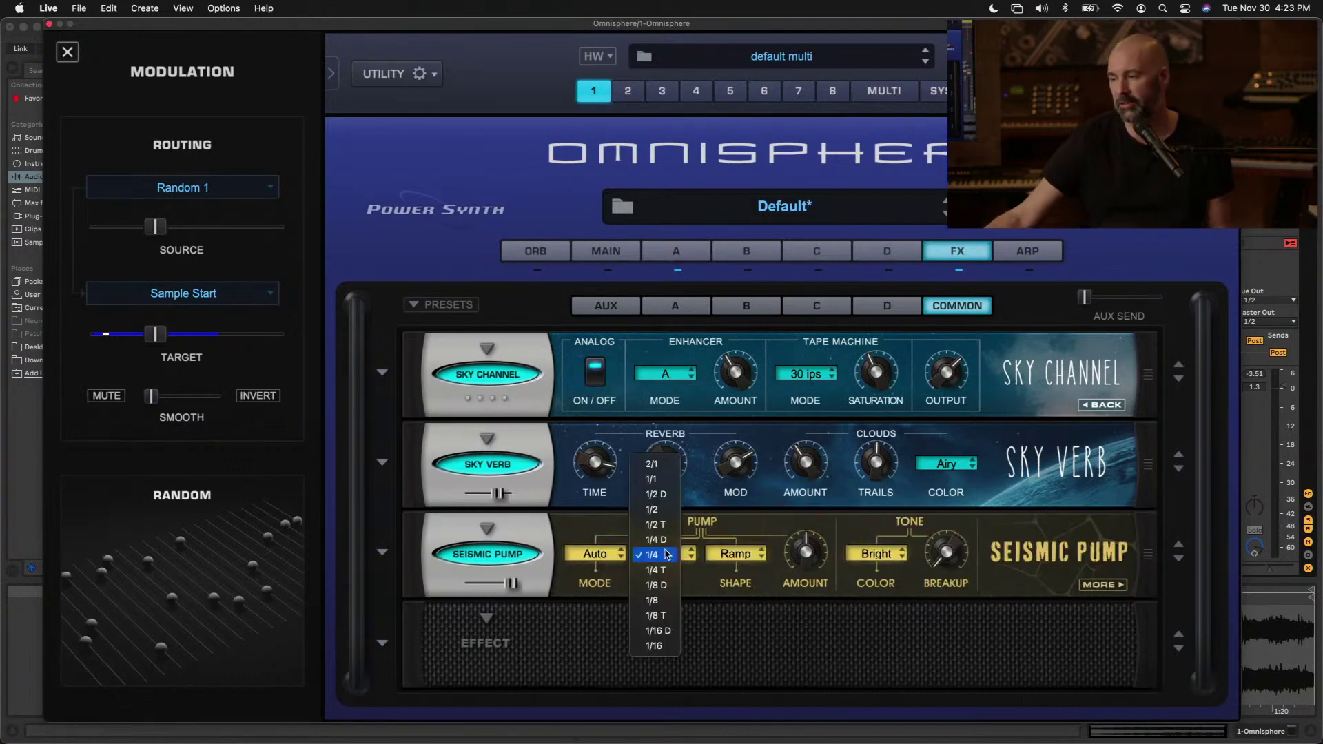
key("Escape")
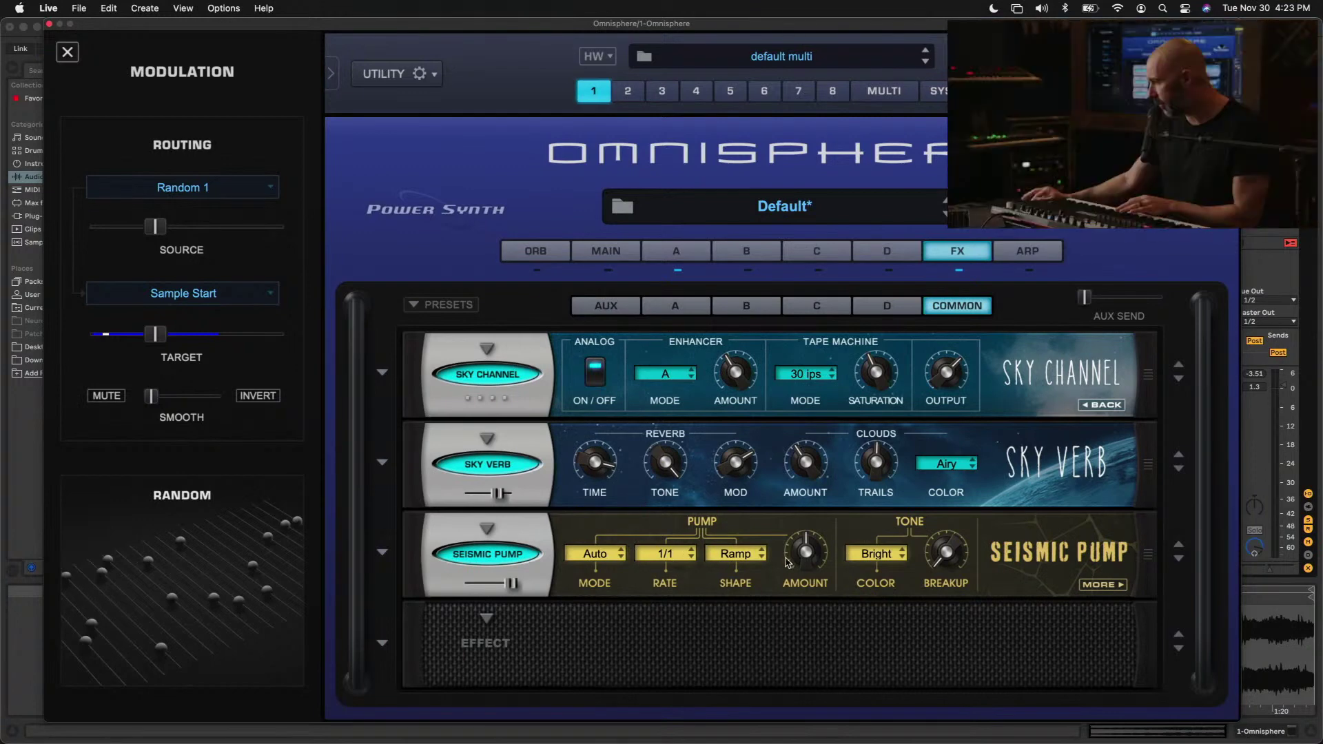
left_click(750, 562)
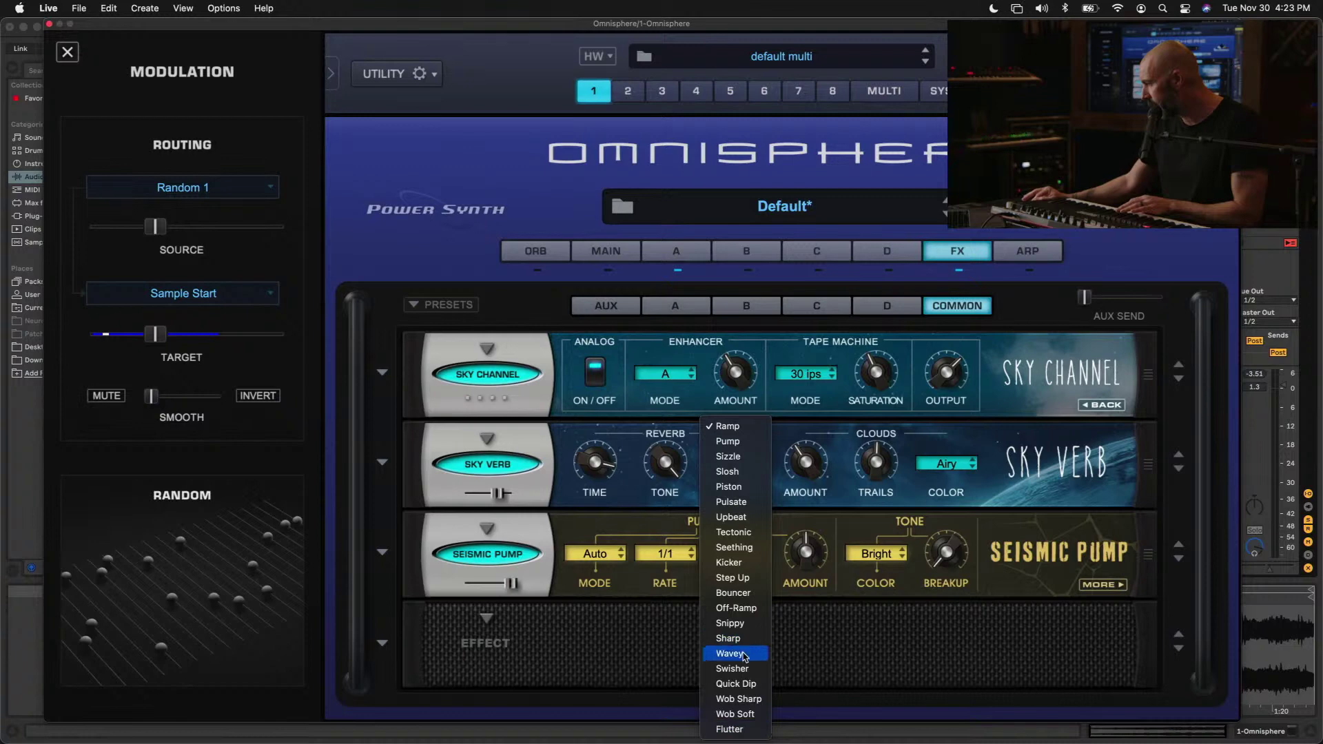
left_click(744, 655)
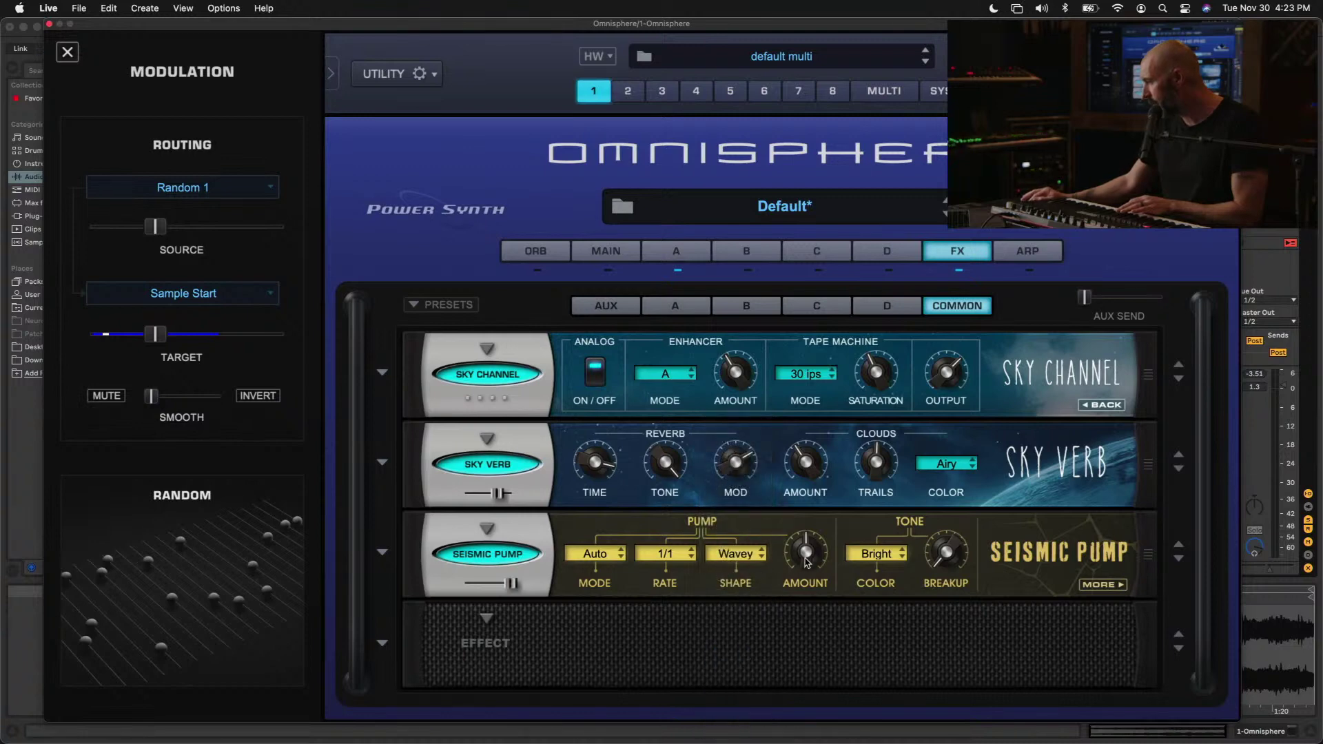
Compare the sound with Seismic Pump bypassed and active, and lower its mix slightly
left_click(501, 561)
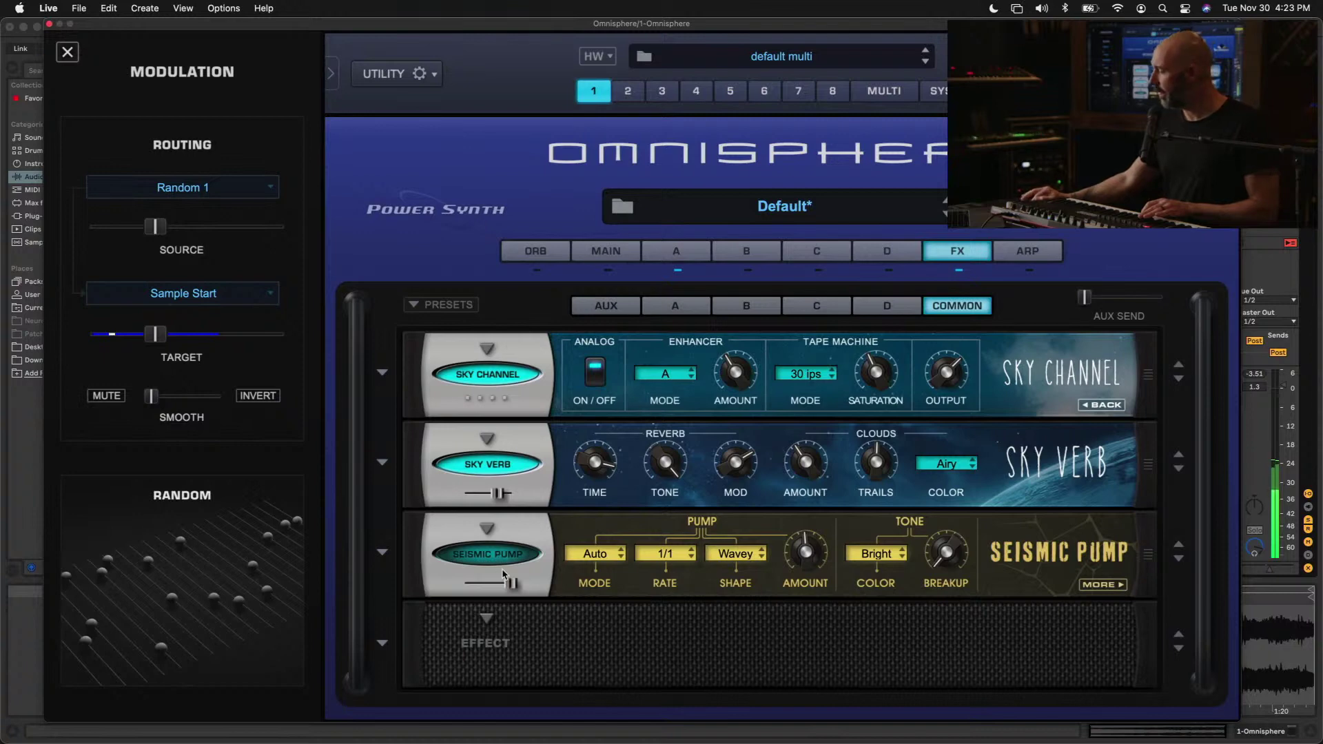
left_click(499, 553)
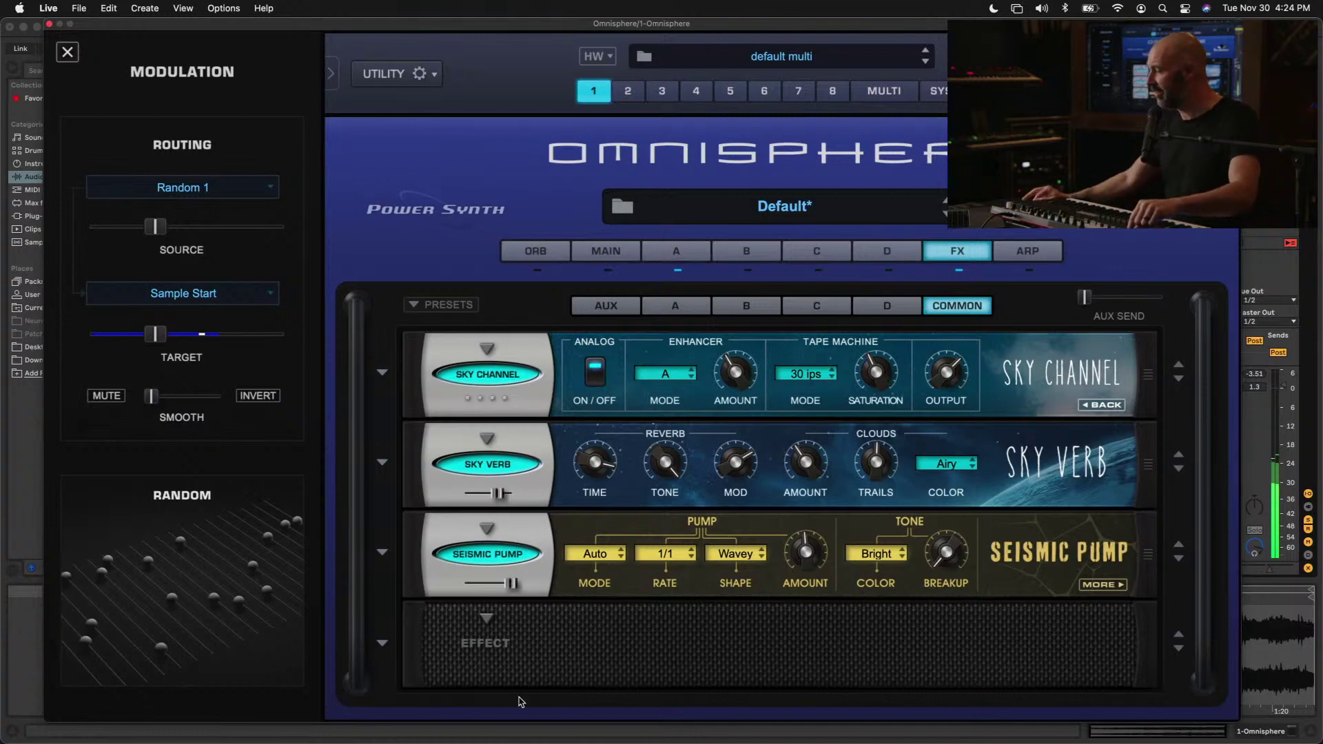
left_click_drag(512, 594, 506, 593)
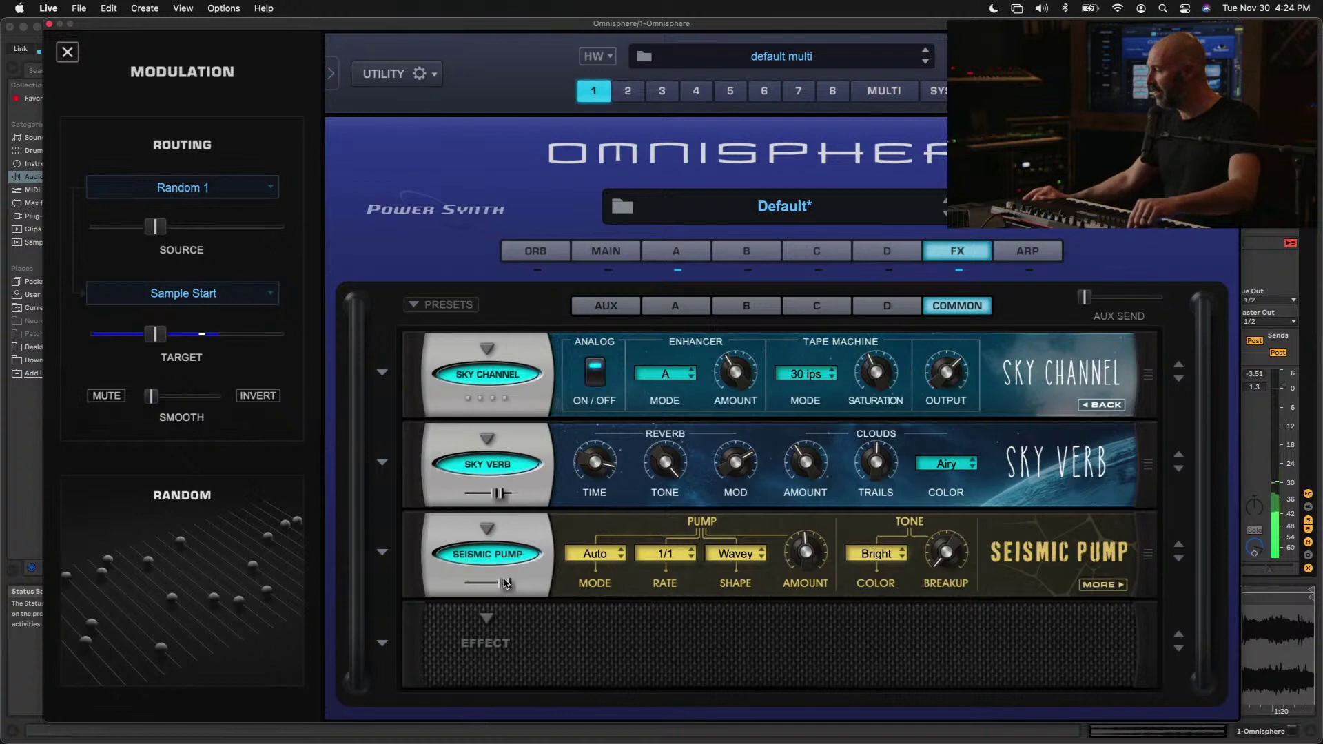
Close the modulation view and the first track's Omnisphere window, and open the Omnisphere instance on the second track
left_click(67, 52)
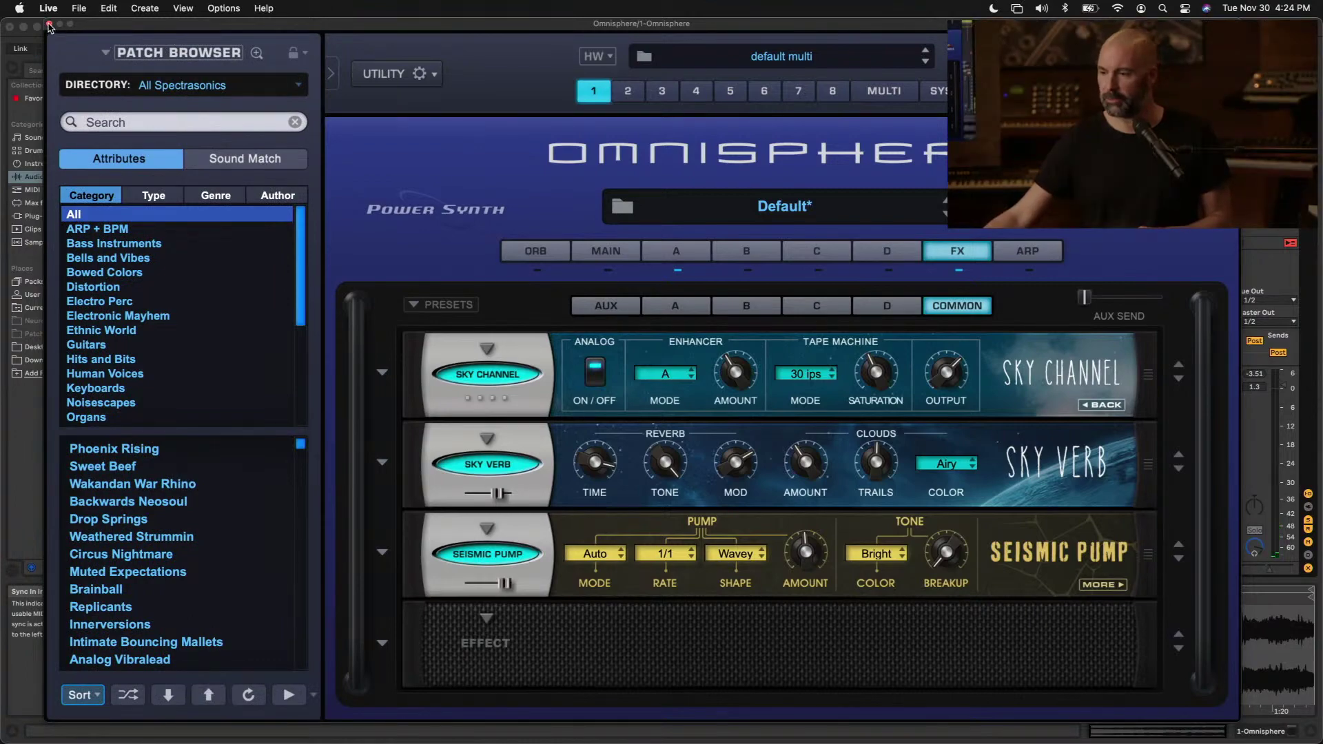
left_click(48, 25)
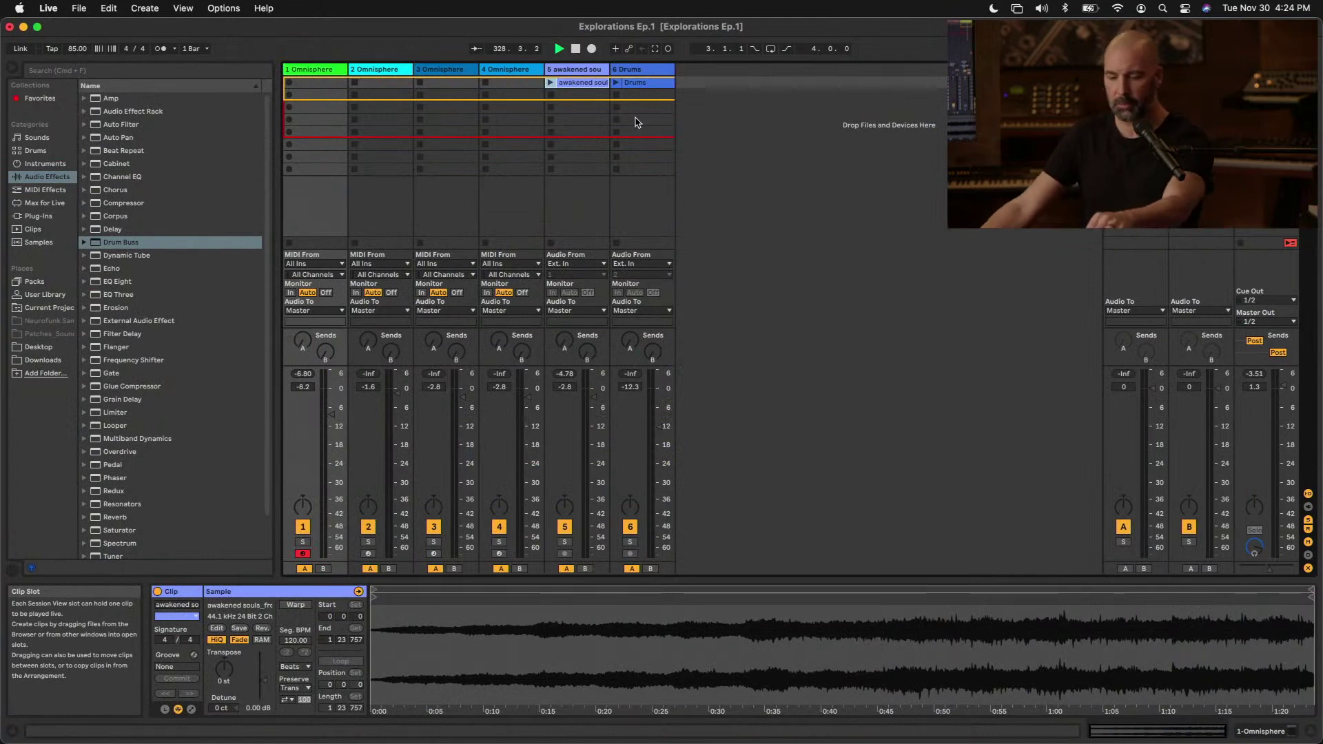
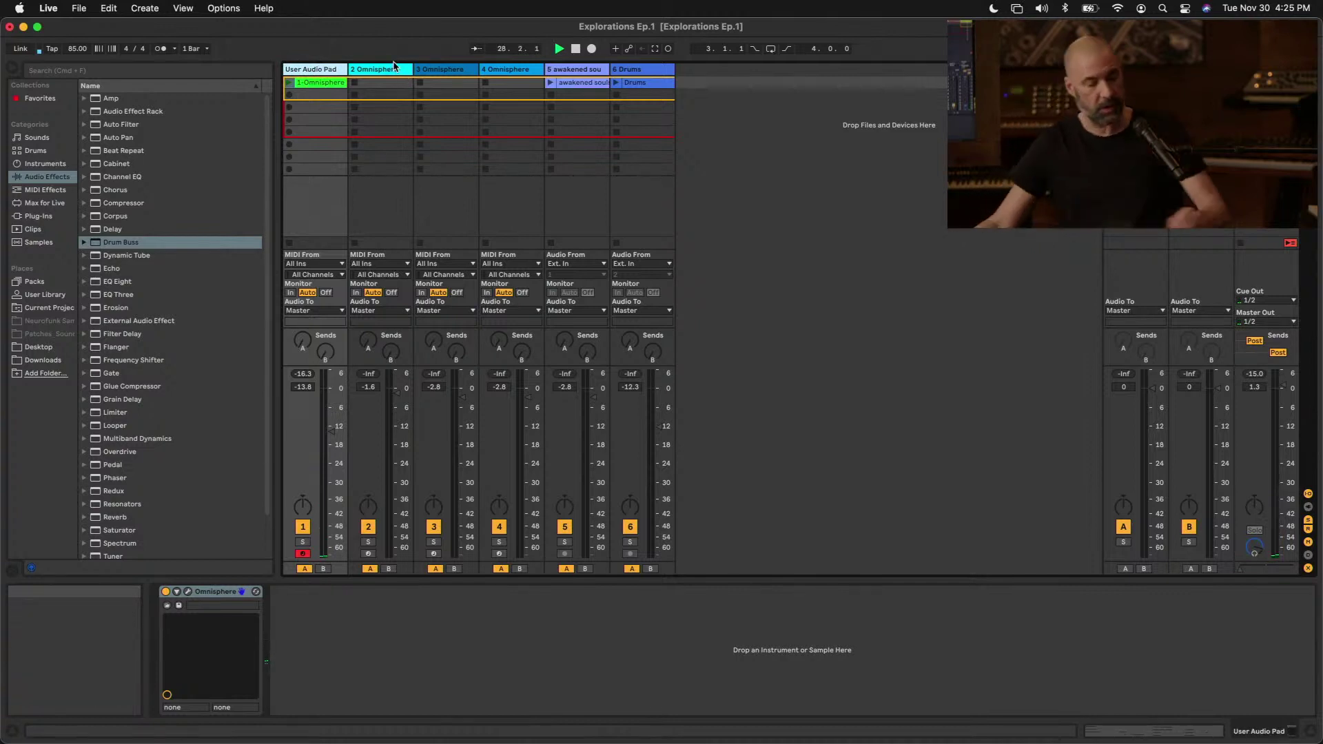
left_click(188, 593)
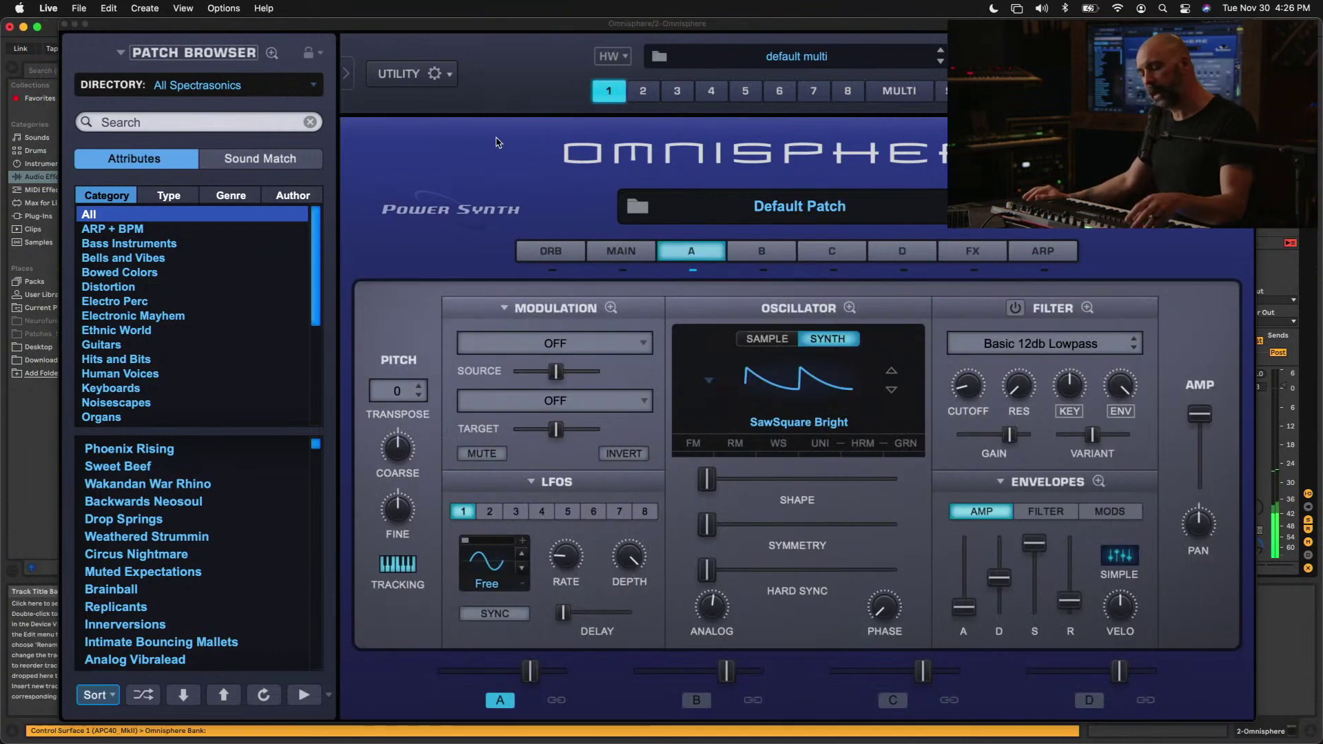
Limit the patch browser to the Electric Pianos type in the Keyscape Library
left_click(218, 85)
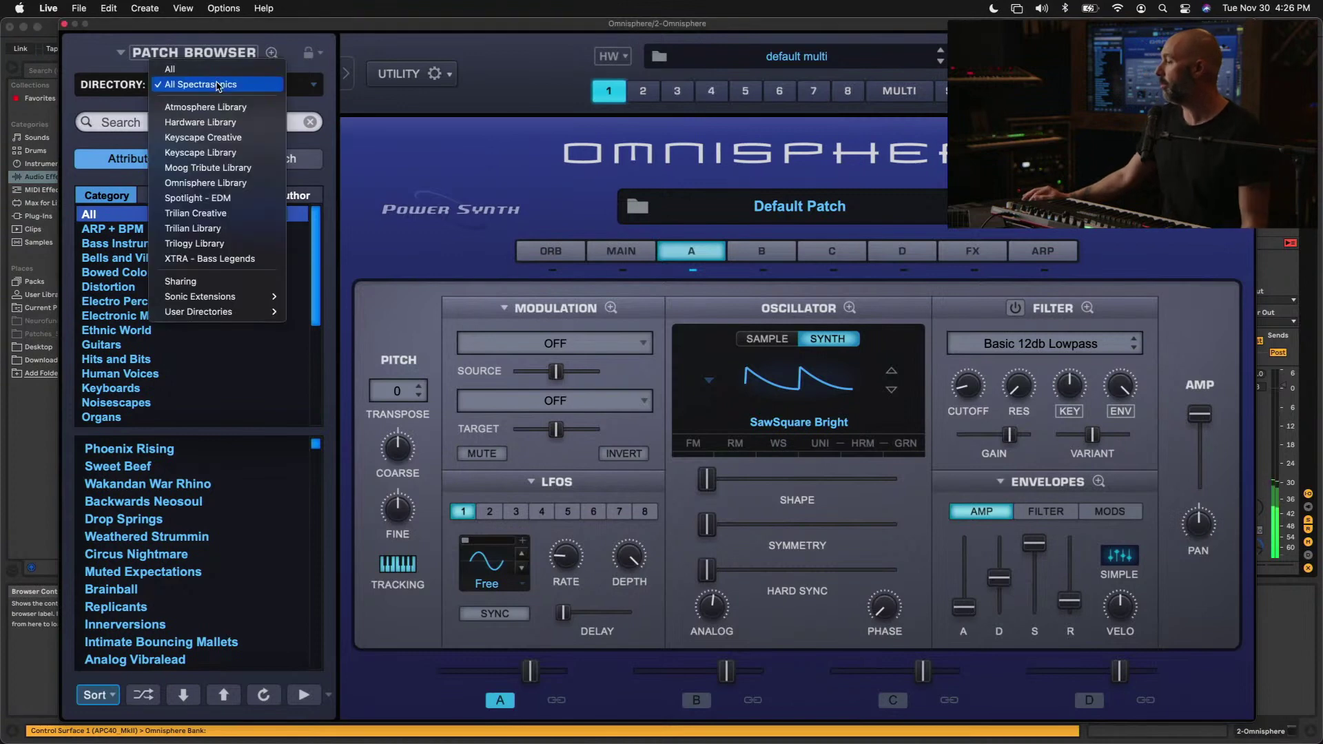
left_click(201, 153)
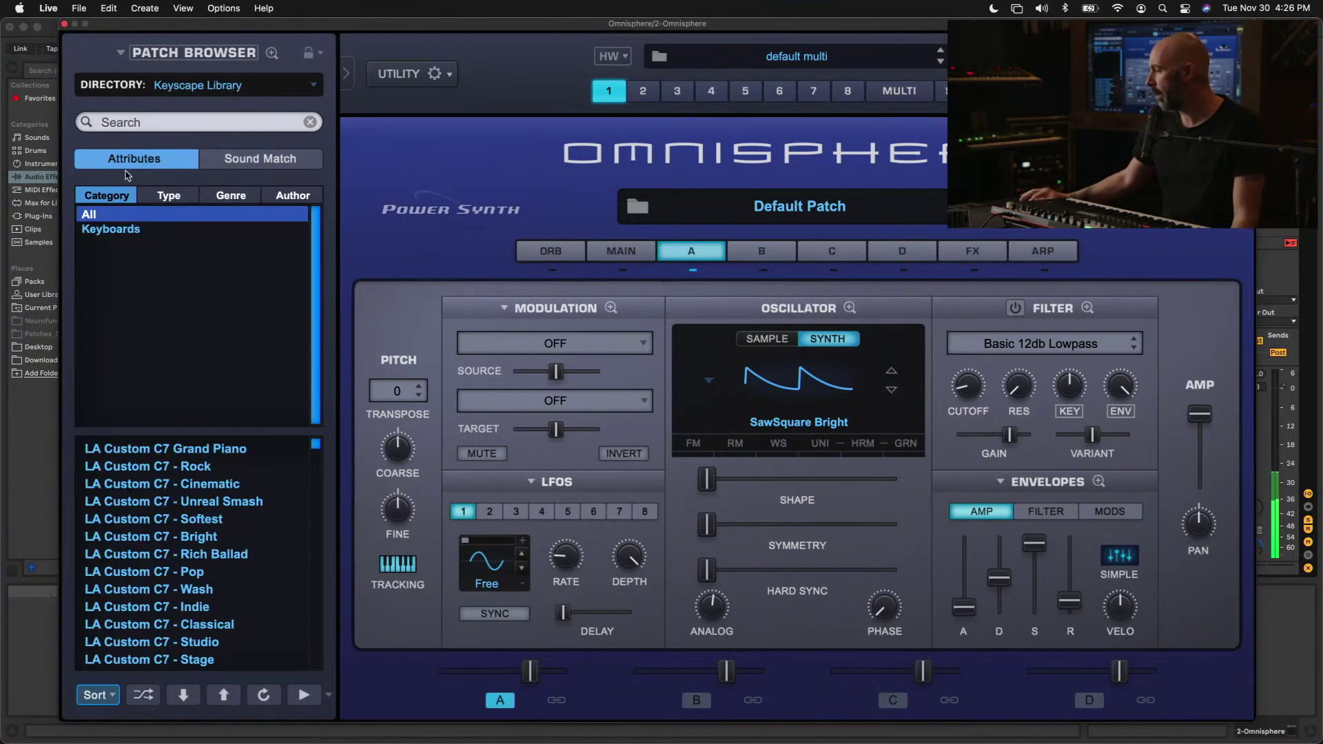
left_click(178, 195)
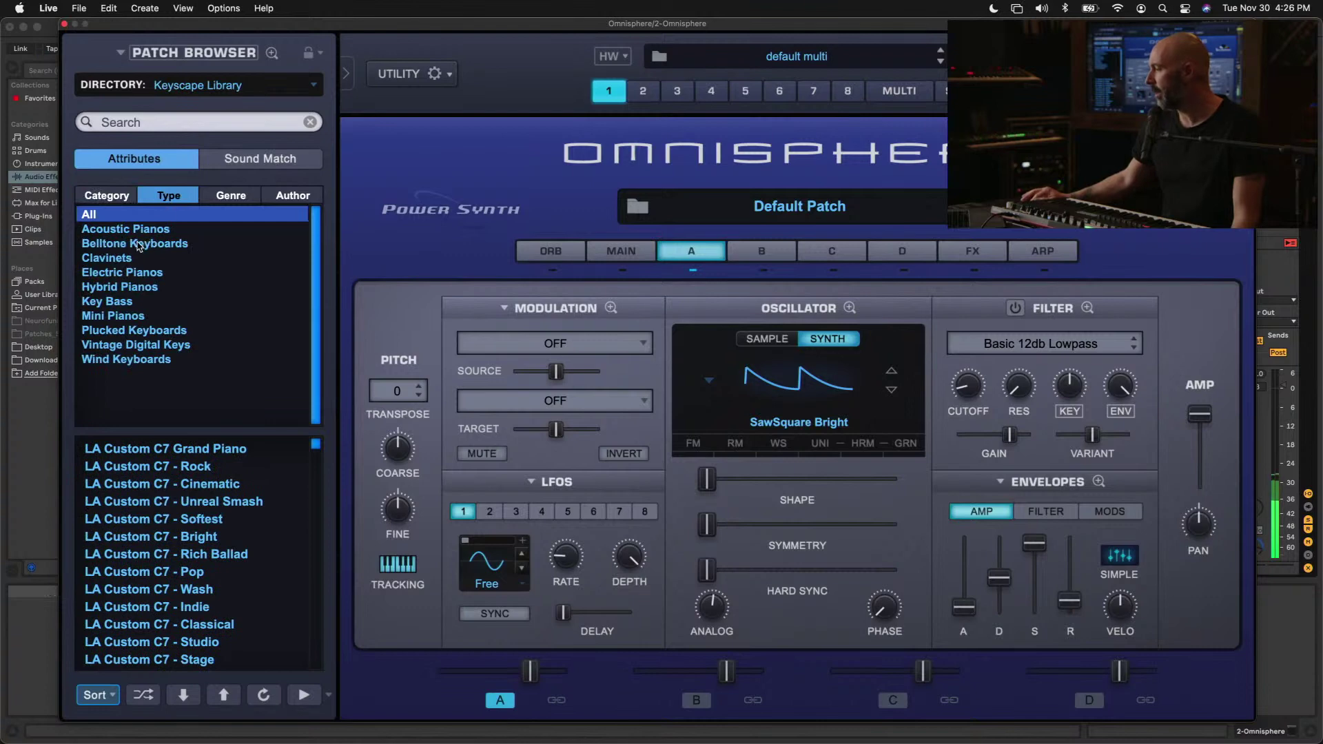
left_click(129, 274)
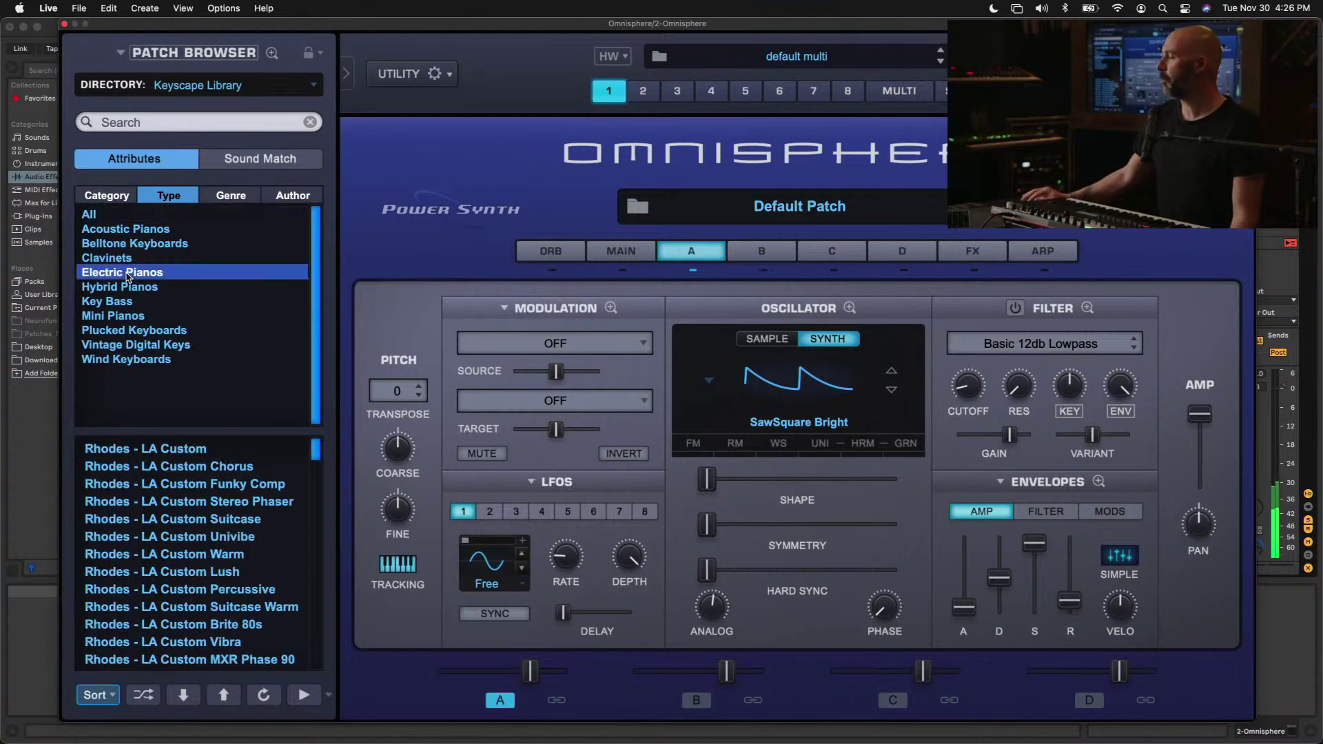
Audition Rhodes - LA Custom, load the Rhodes - LA Custom Lush patch, and check its Keyscape interface before returning to the synth view
left_click(231, 576)
left_click(177, 451)
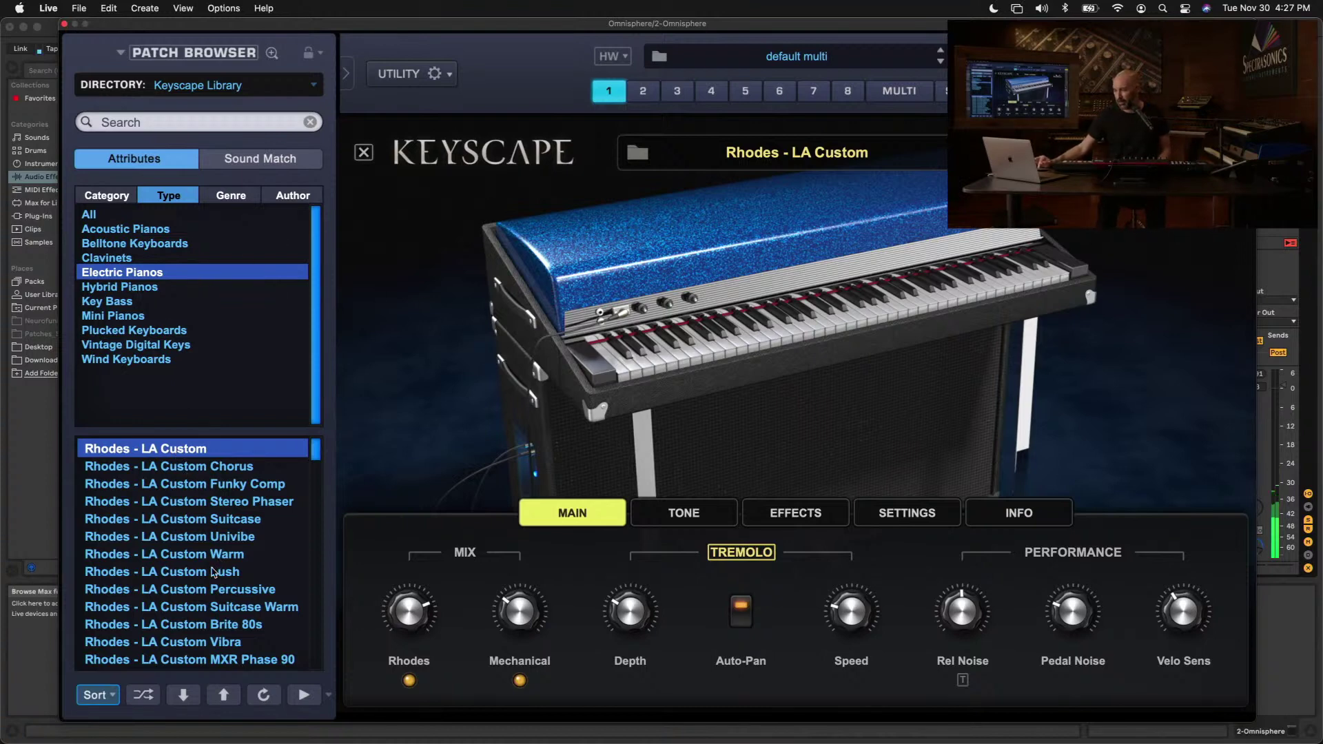
left_click(205, 576)
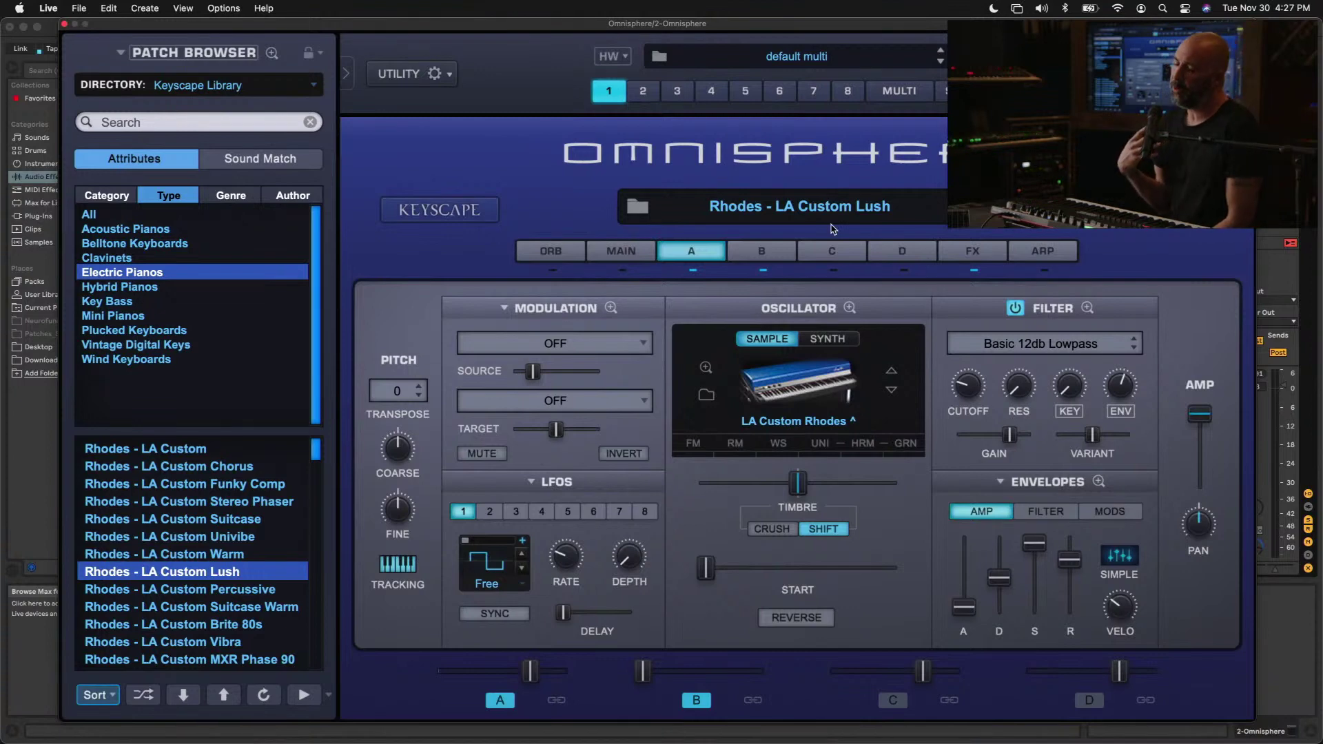
left_click(460, 211)
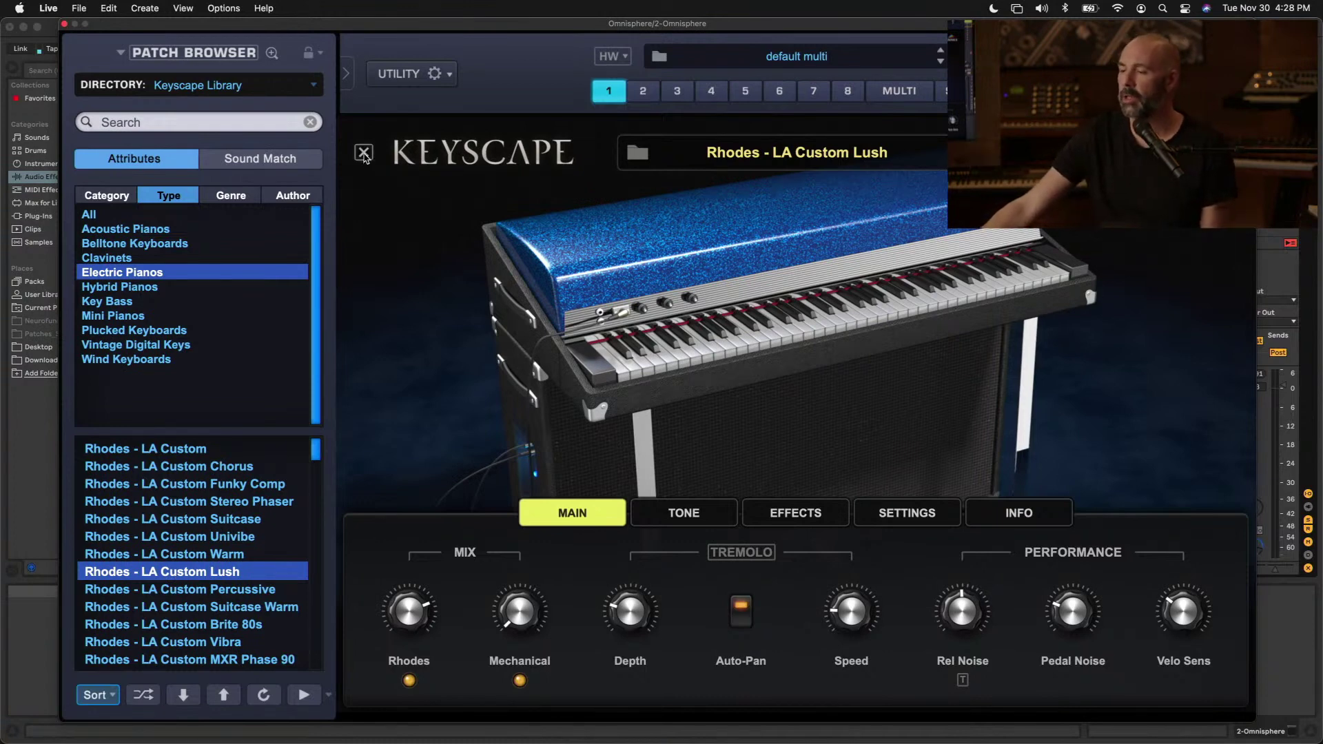
left_click(364, 153)
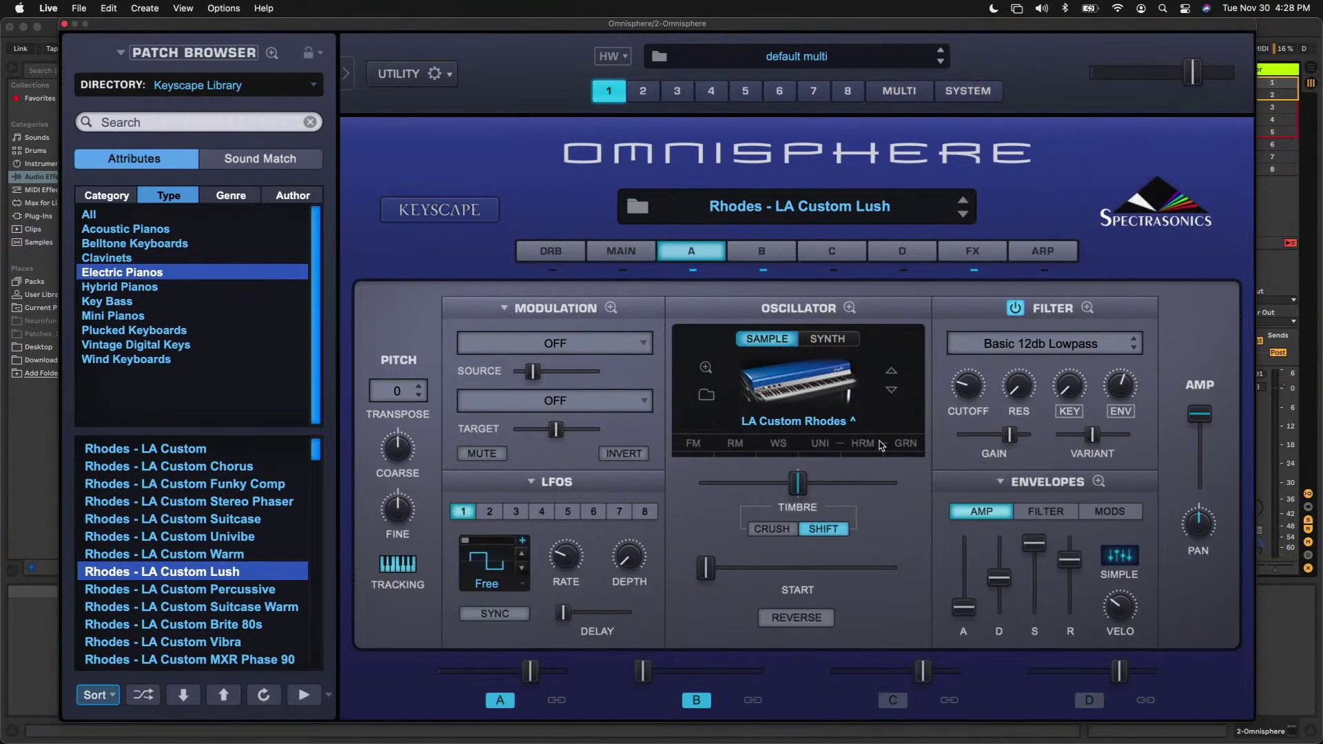
Turn on the arpeggiator for the Rhodes patch and load the STRUM - Getting Handsy preset from the Strummed category
left_click(1042, 255)
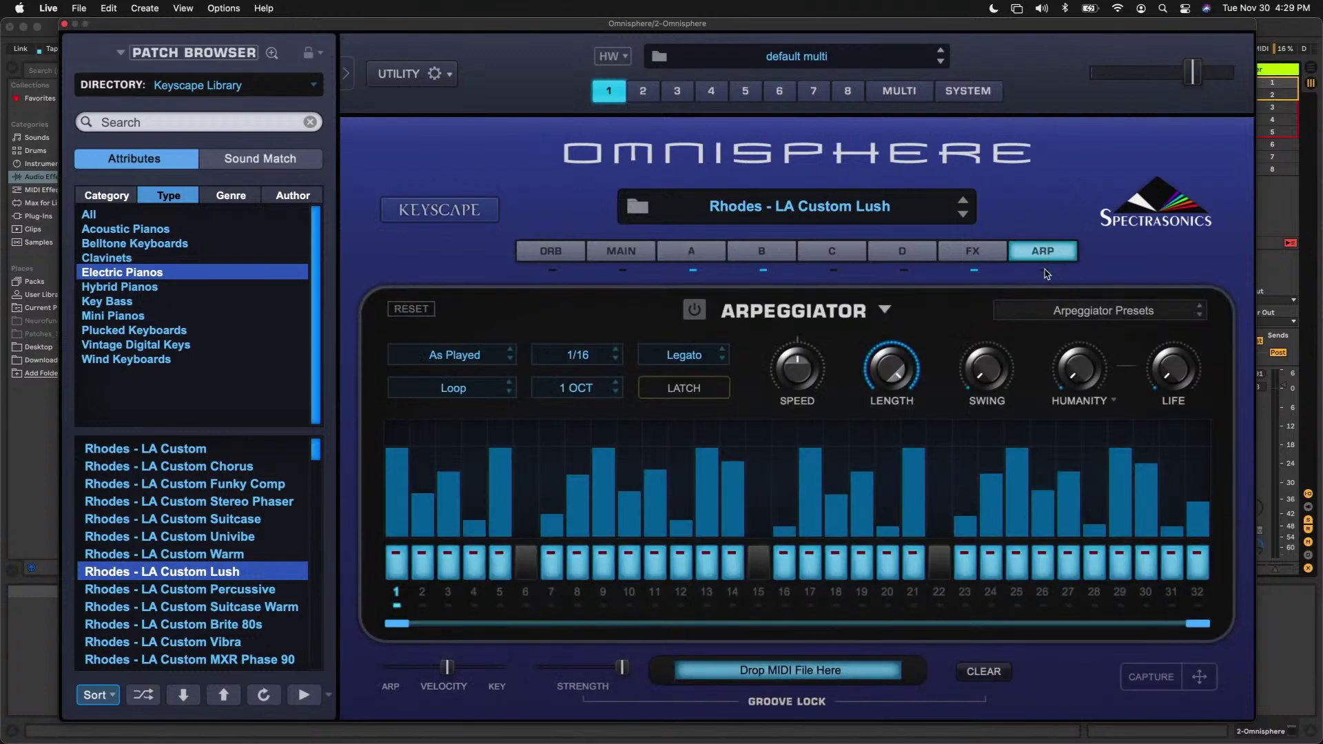
left_click(1044, 271)
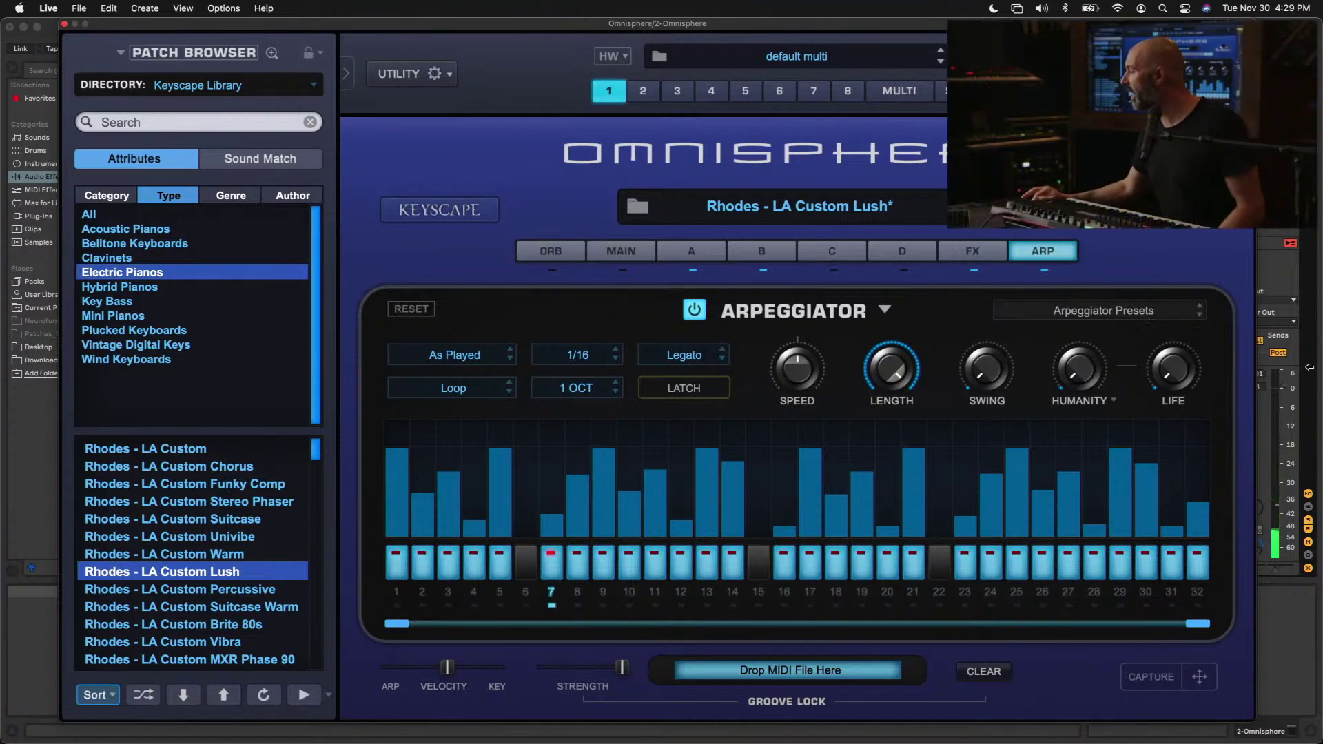
left_click(1099, 313)
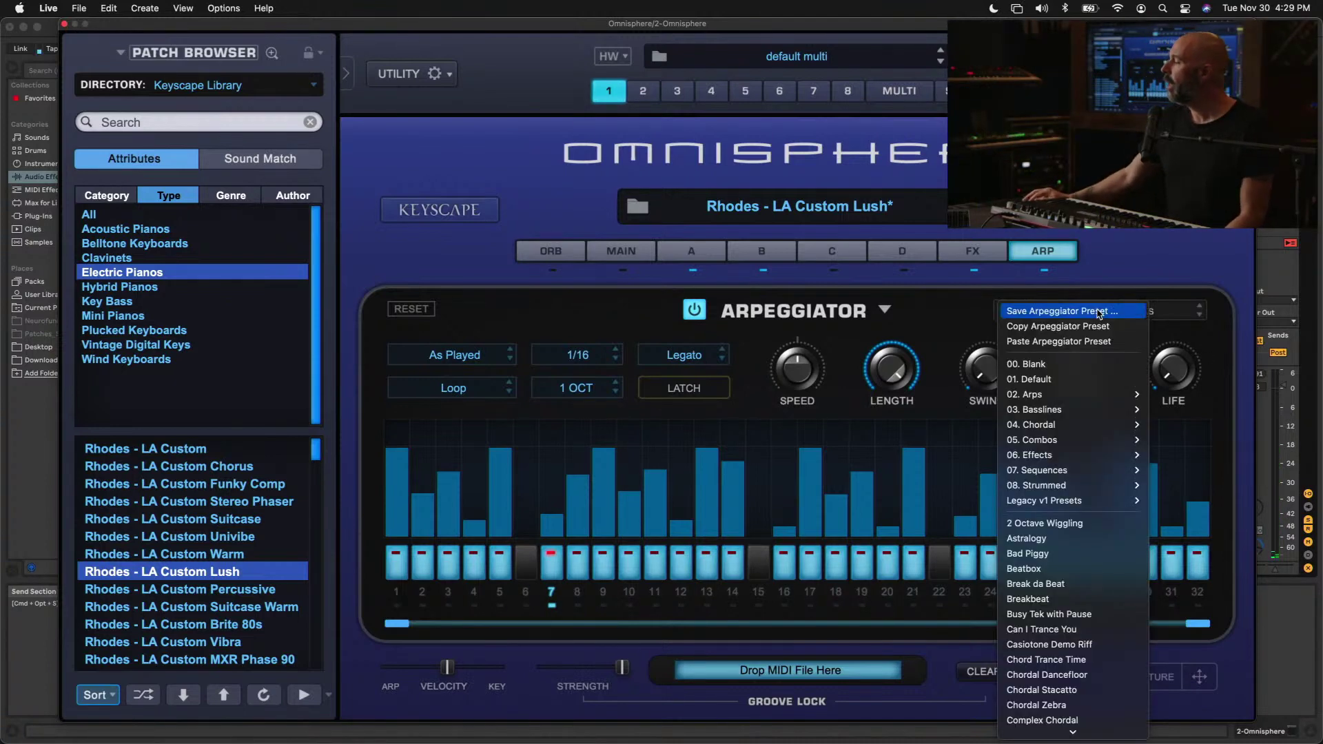
mouse_move(1065, 486)
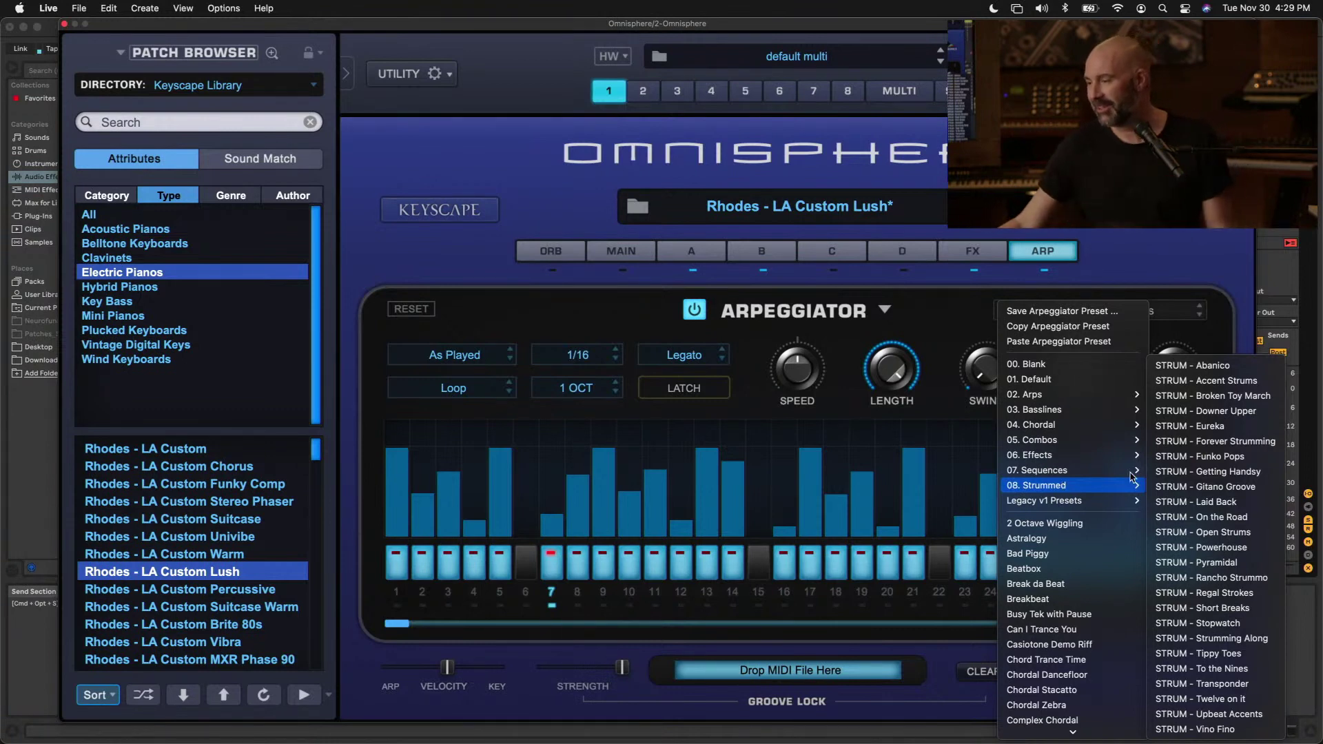
left_click(1217, 473)
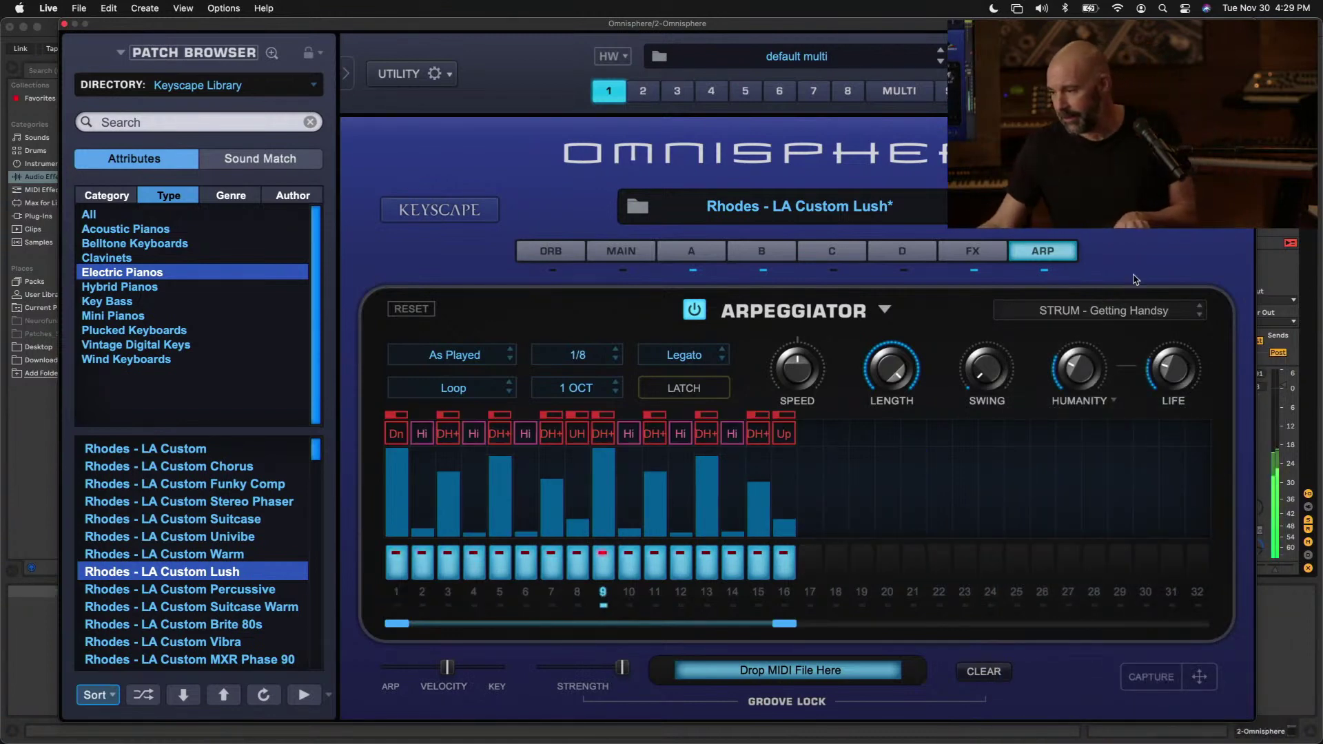
Step forward through the strummed arpeggiator presets, auditioning each one, up to STRUM - Open Strums
left_click(1200, 318)
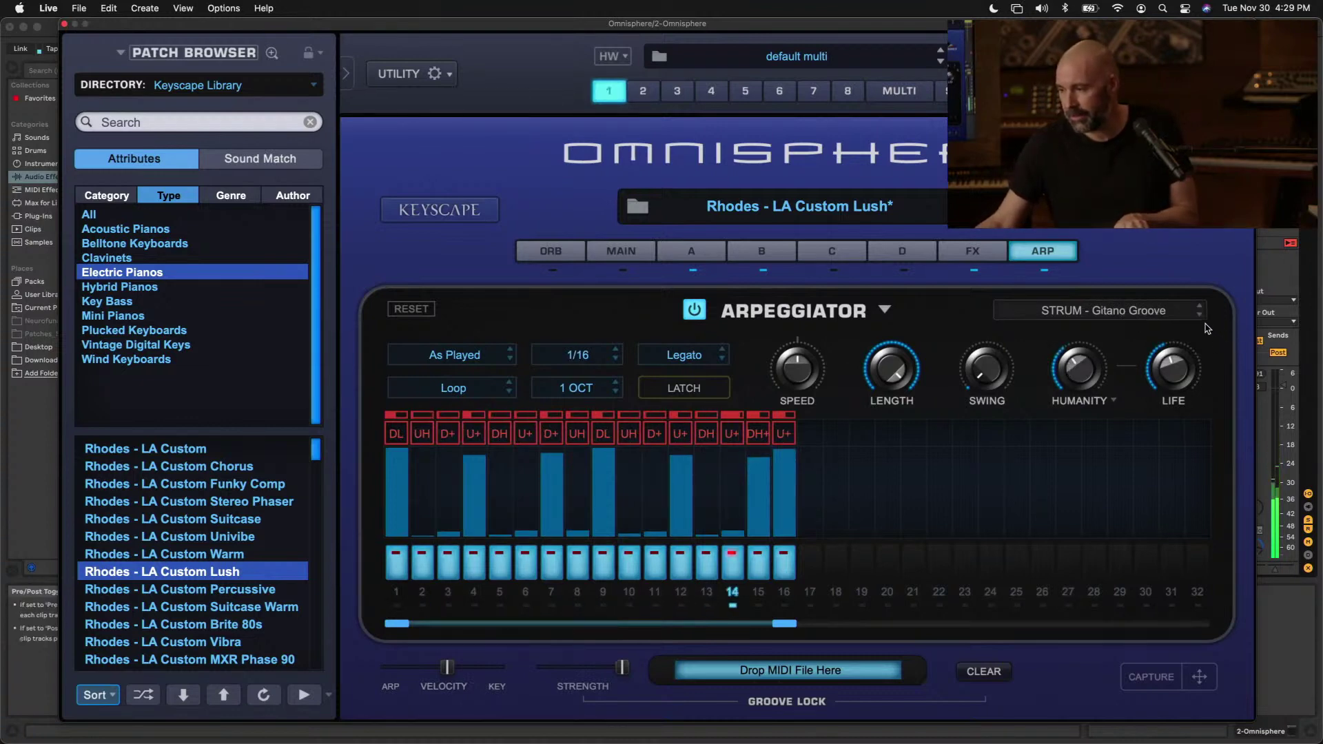
left_click(1201, 321)
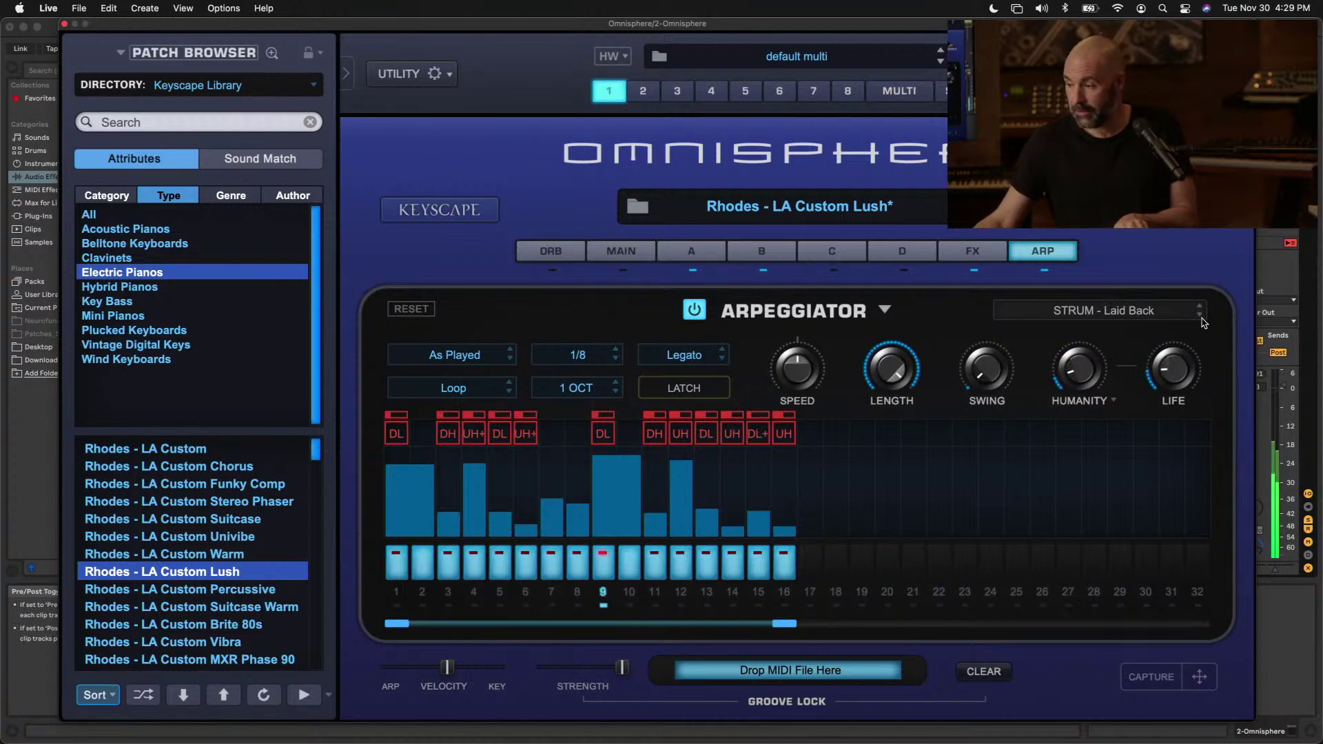
left_click(1201, 319)
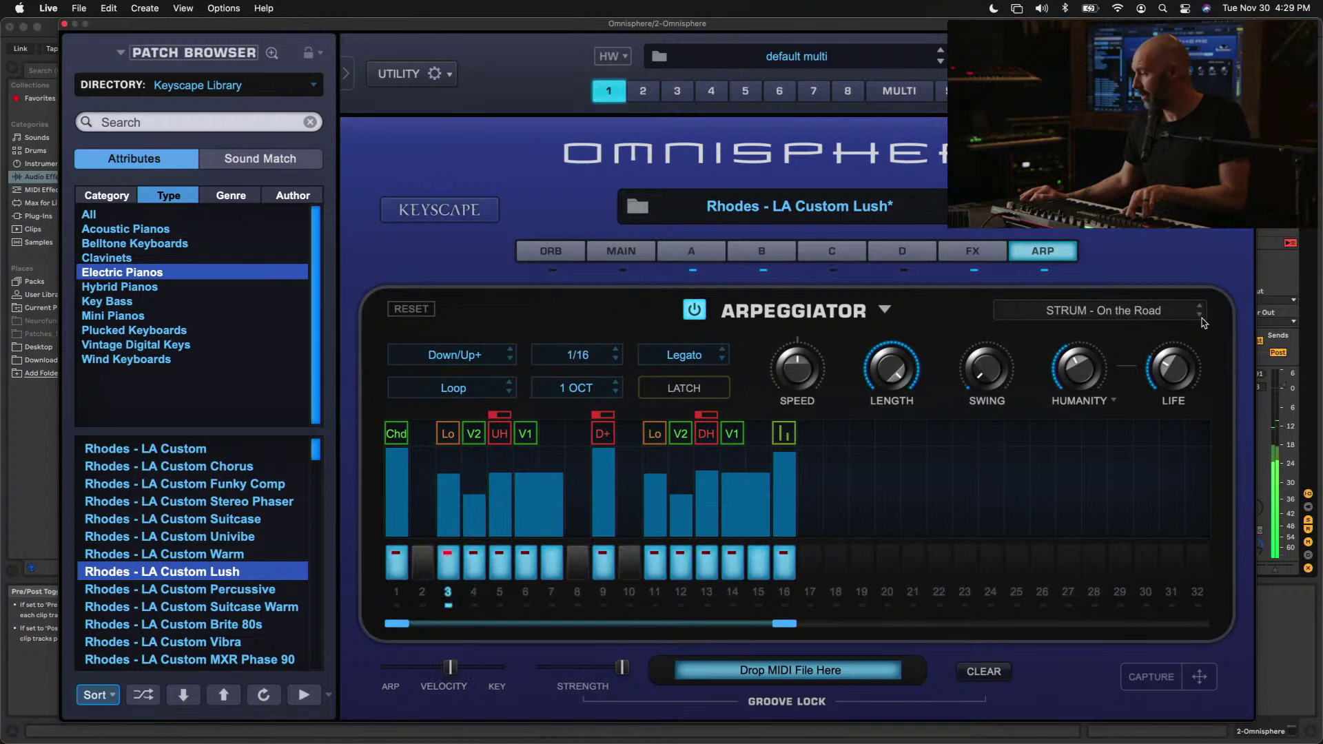
left_click(1202, 319)
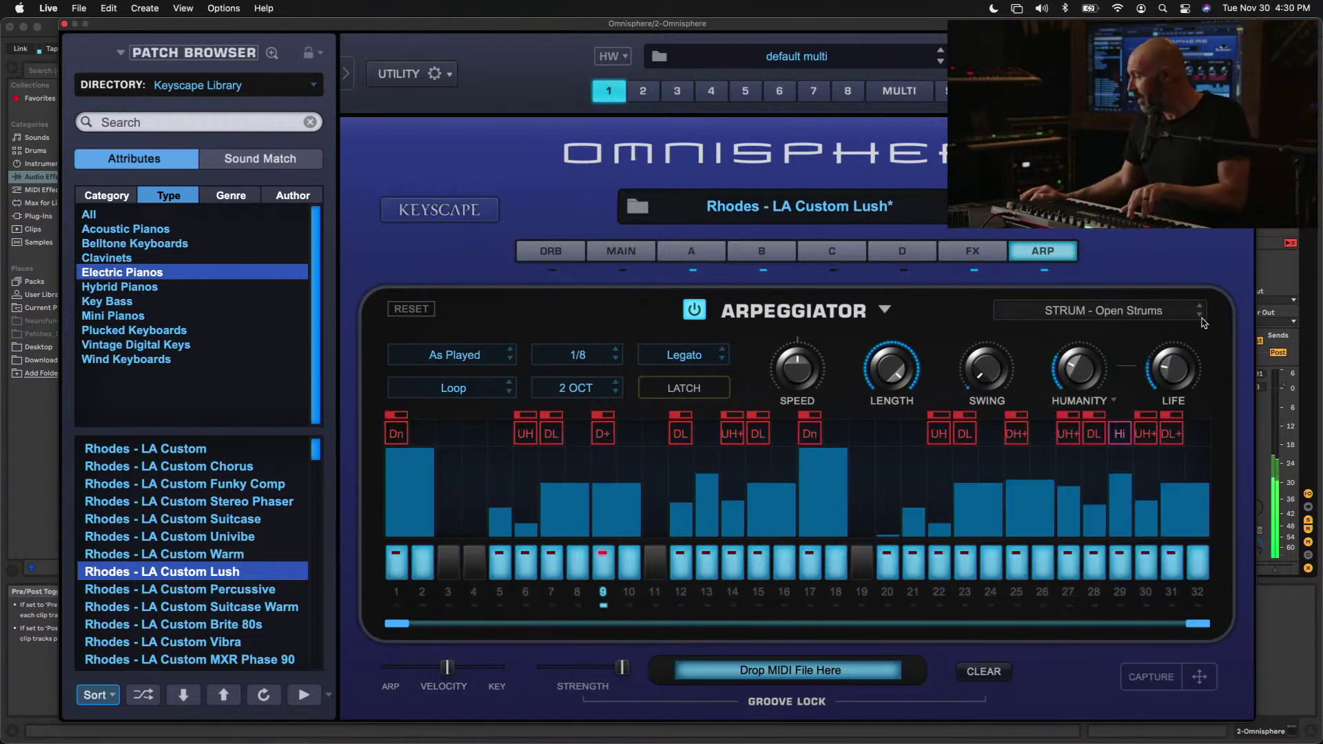
Load the STRUM - Transponder arpeggiator preset from the Strummed category
left_click(1133, 318)
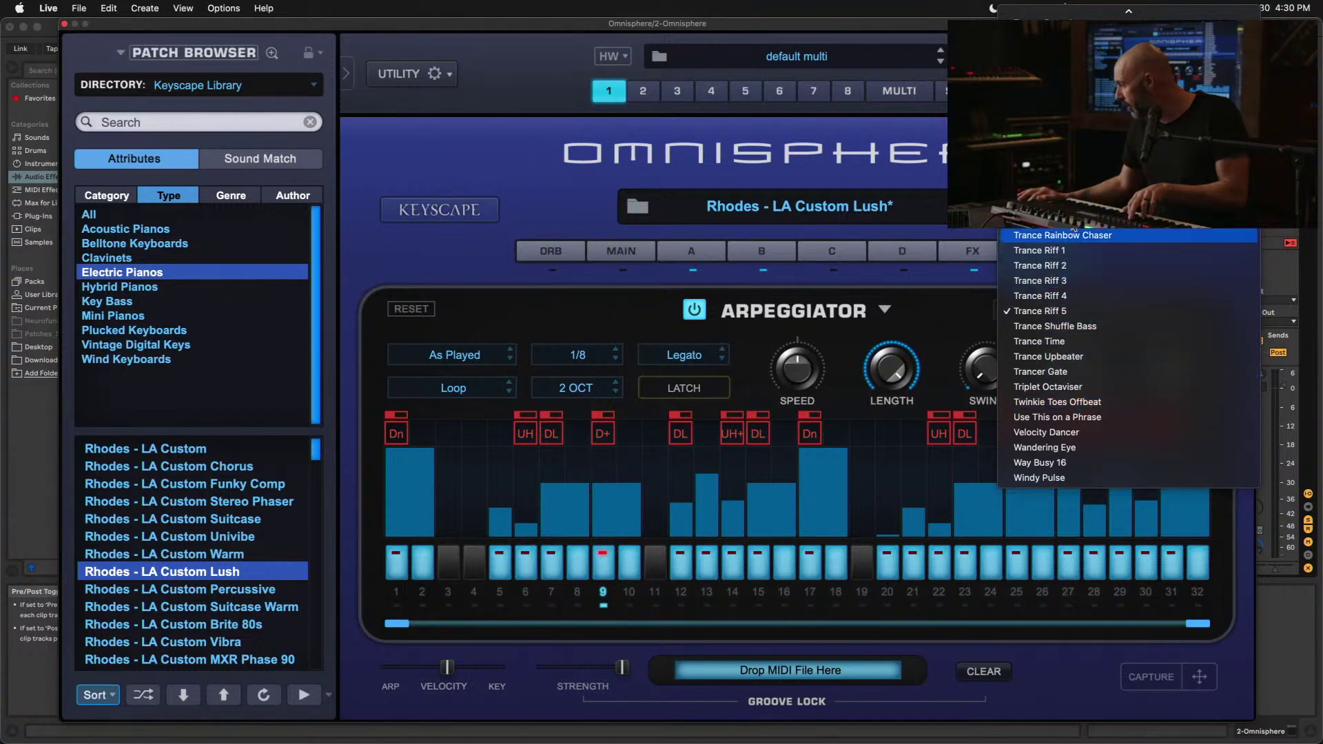
scroll(1128, 138, "up", 5)
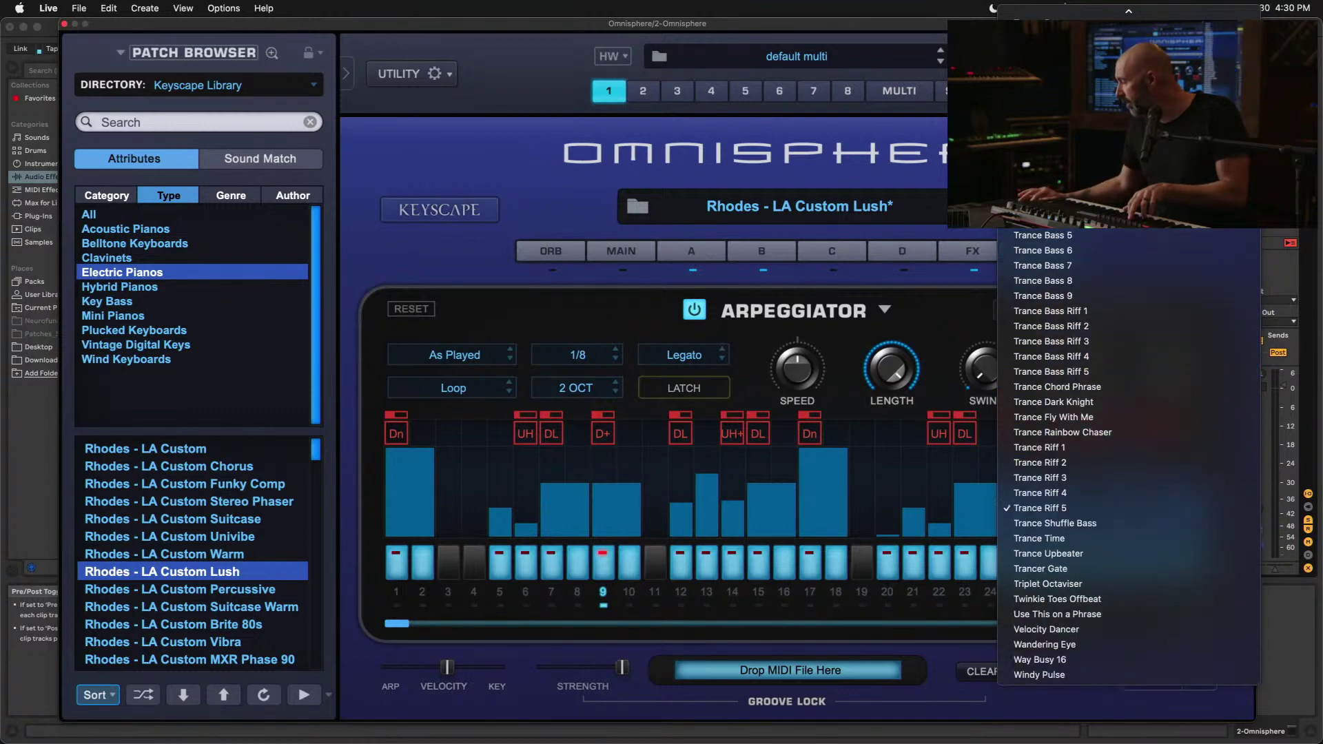
key("Escape")
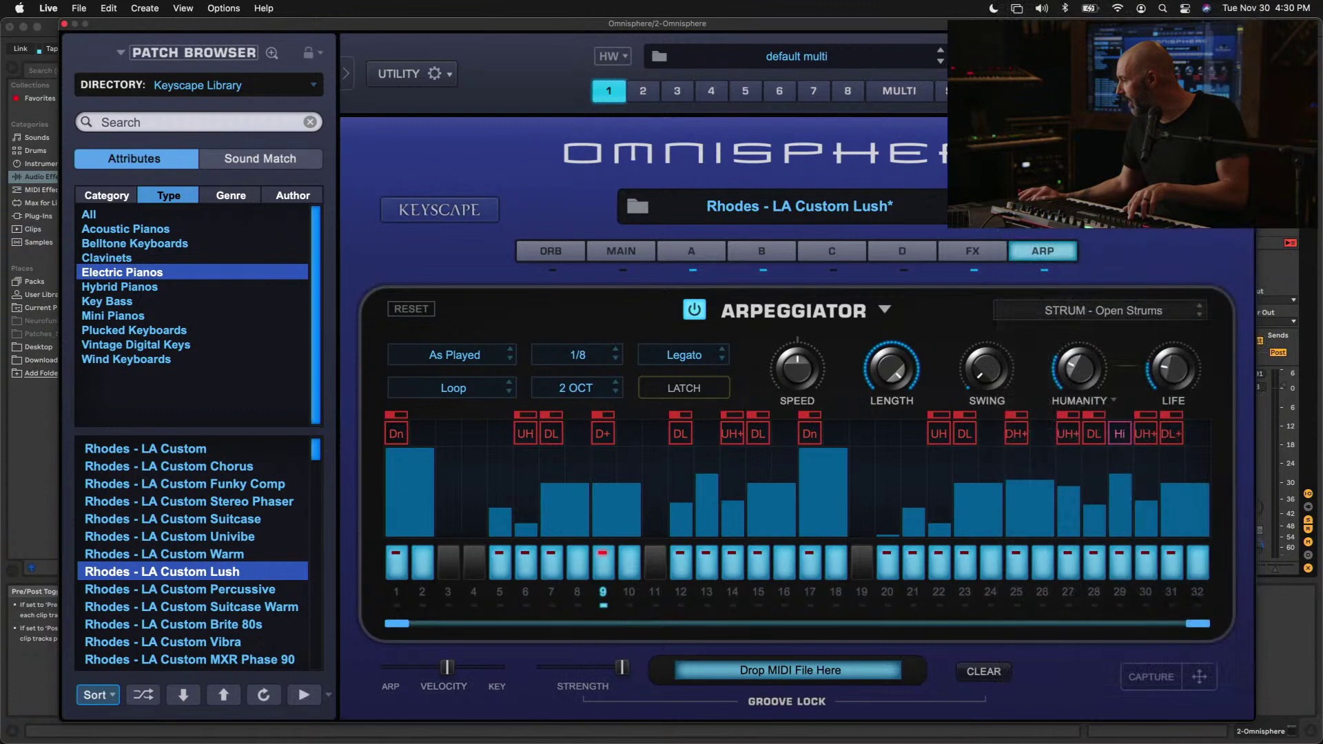
left_click(1108, 319)
scroll(1116, 172, "up", 10)
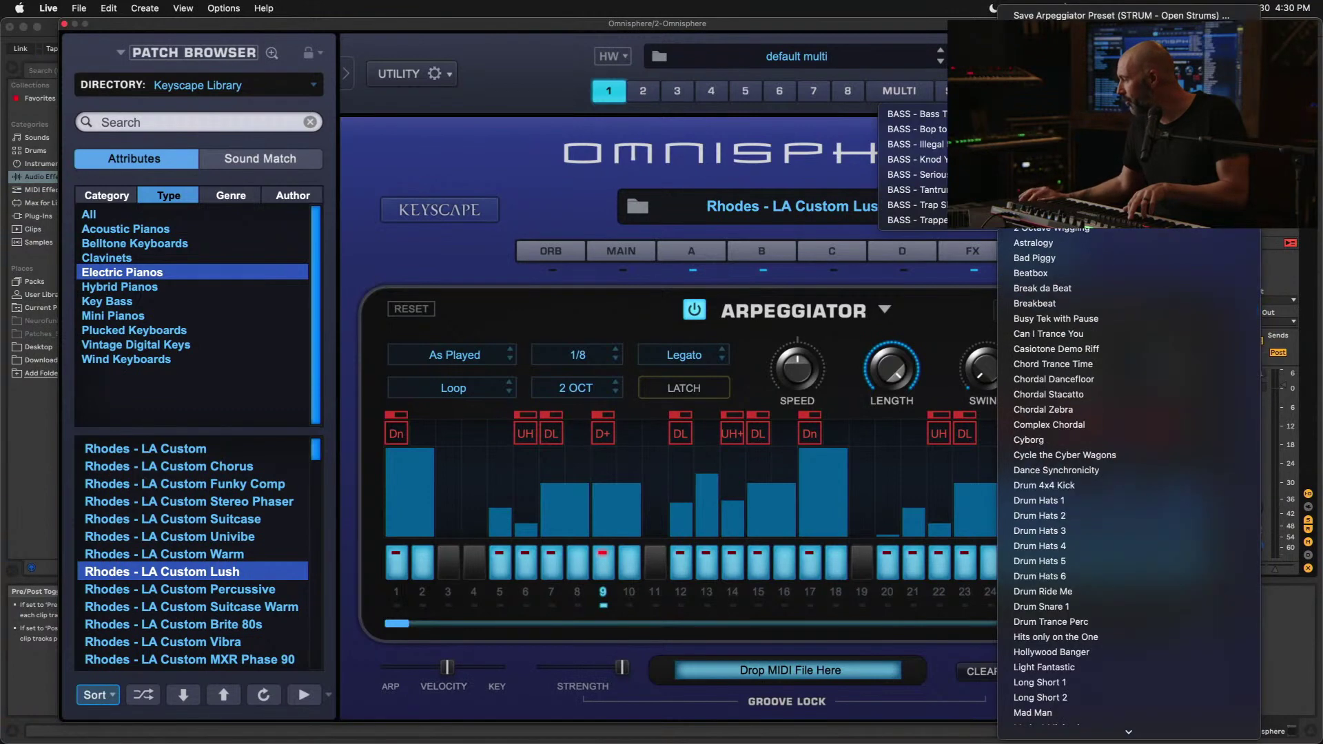
mouse_move(1131, 107)
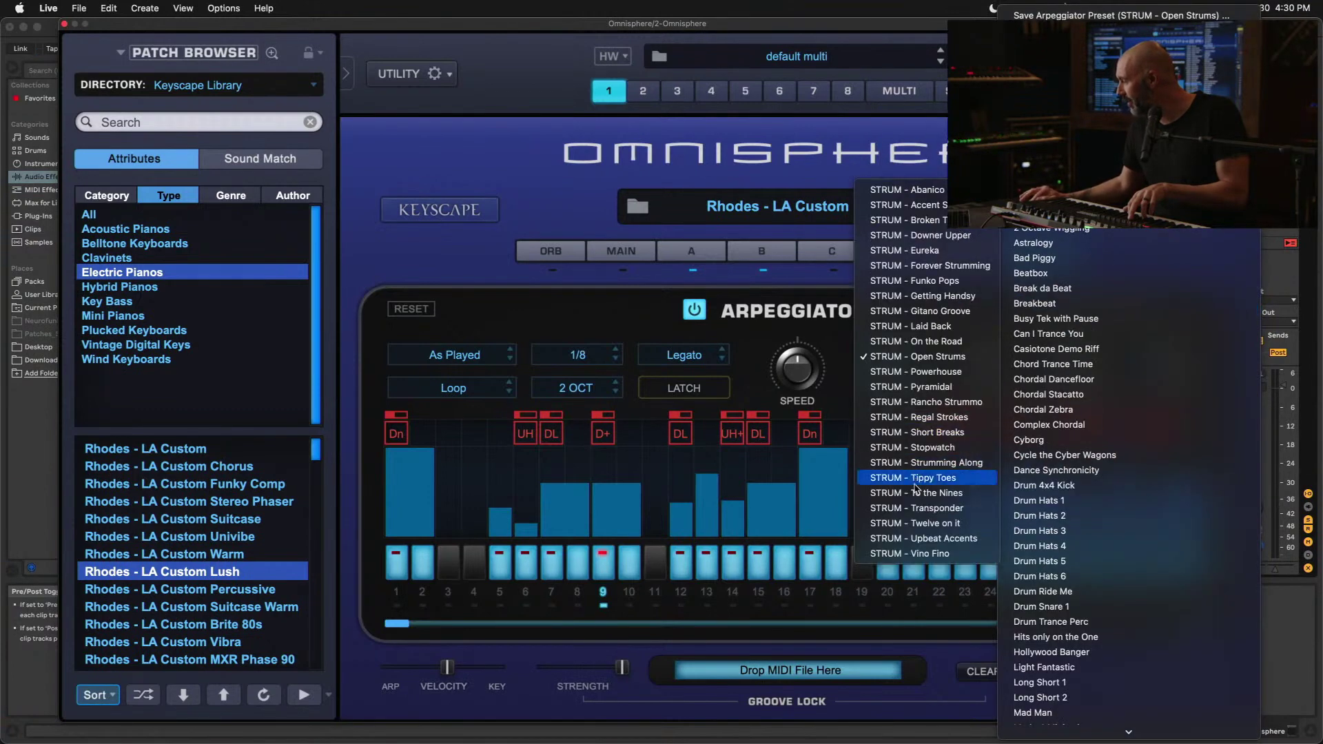
left_click(921, 510)
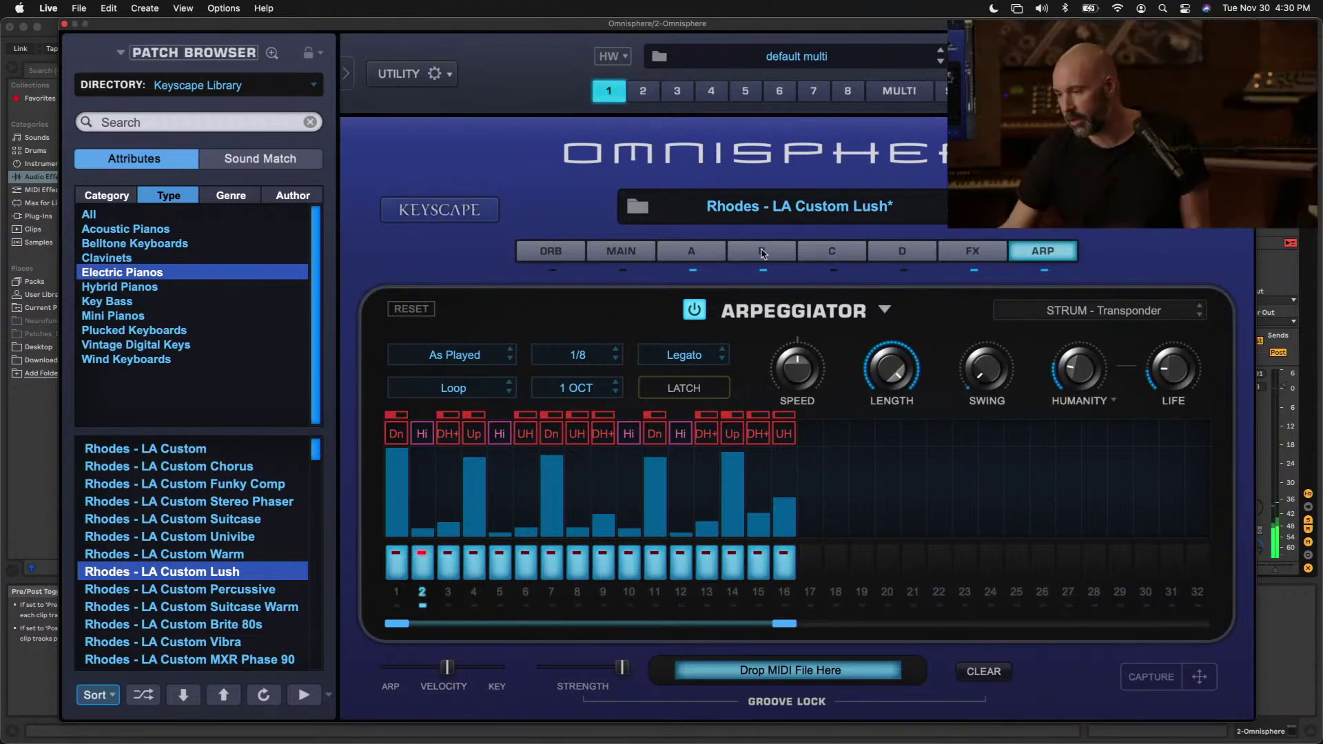
Try the arpeggiator's clock rate at 1/32, and settle on 1/16
left_click(589, 354)
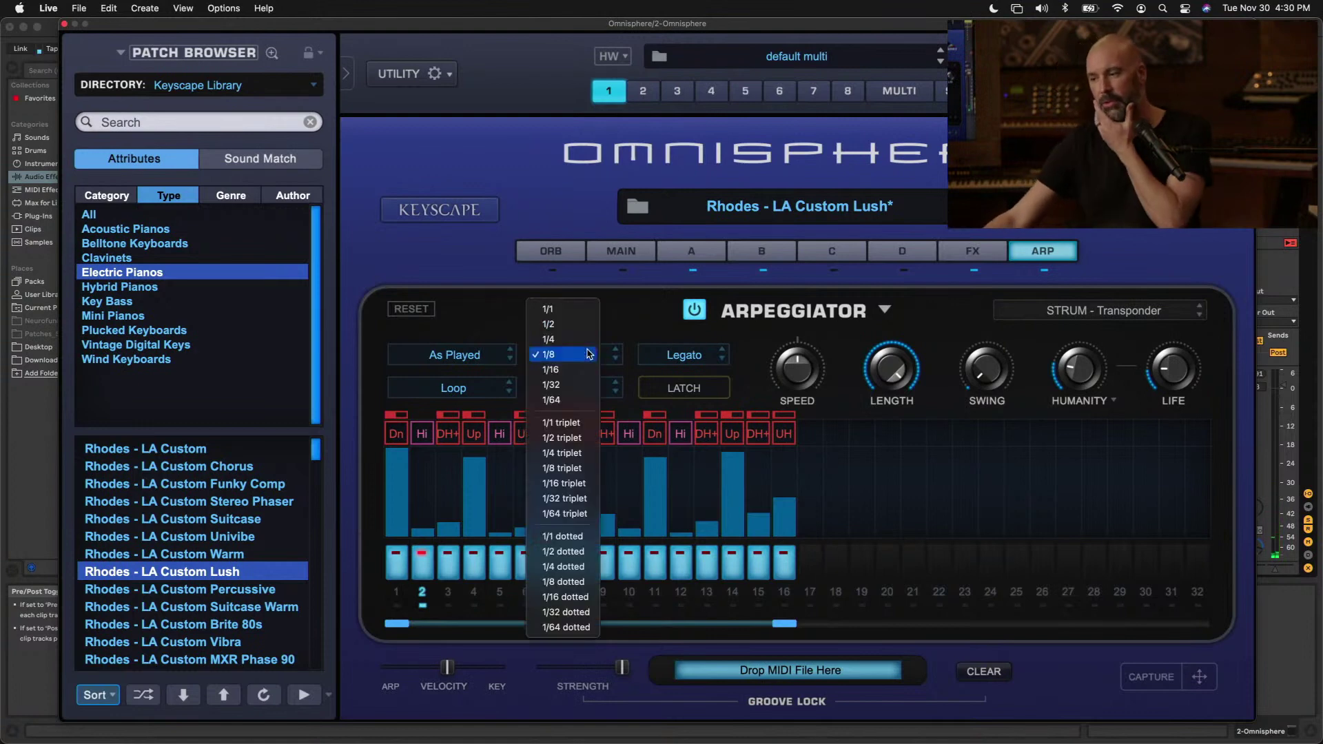
left_click(575, 385)
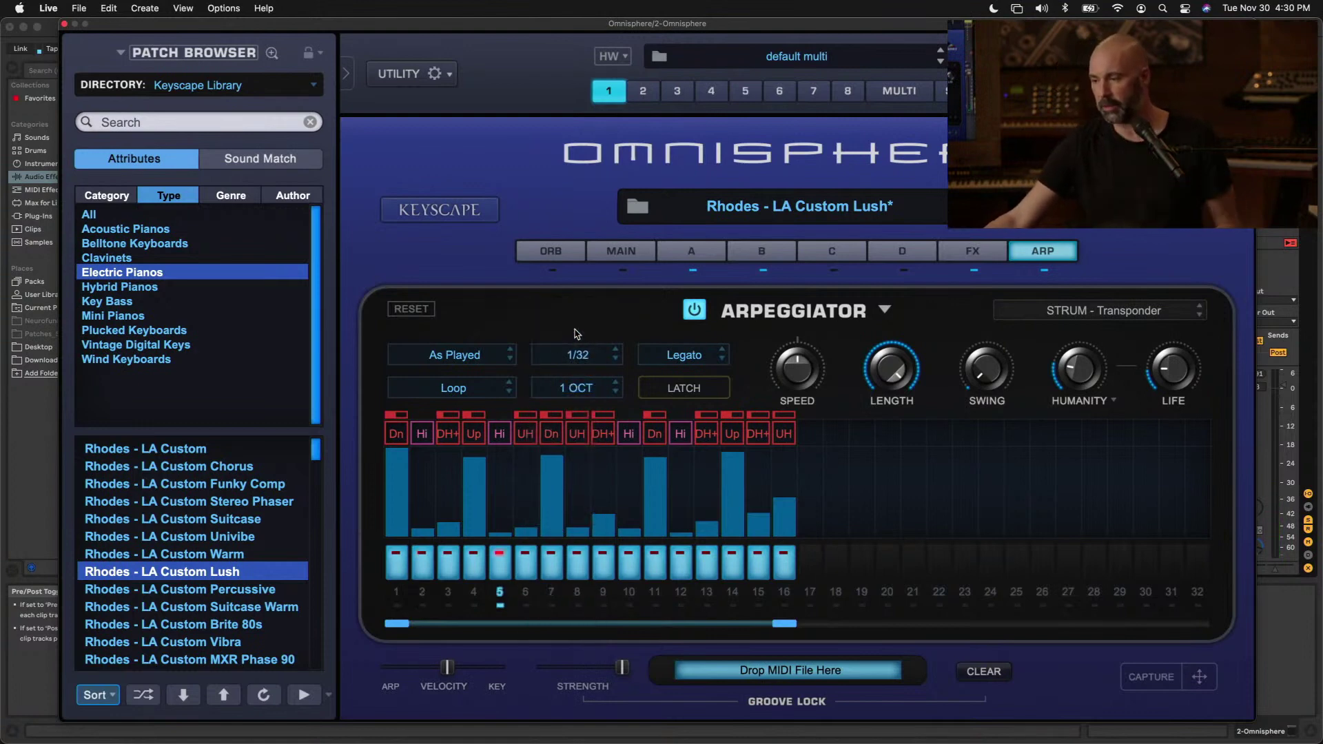
left_click(587, 355)
left_click(563, 339)
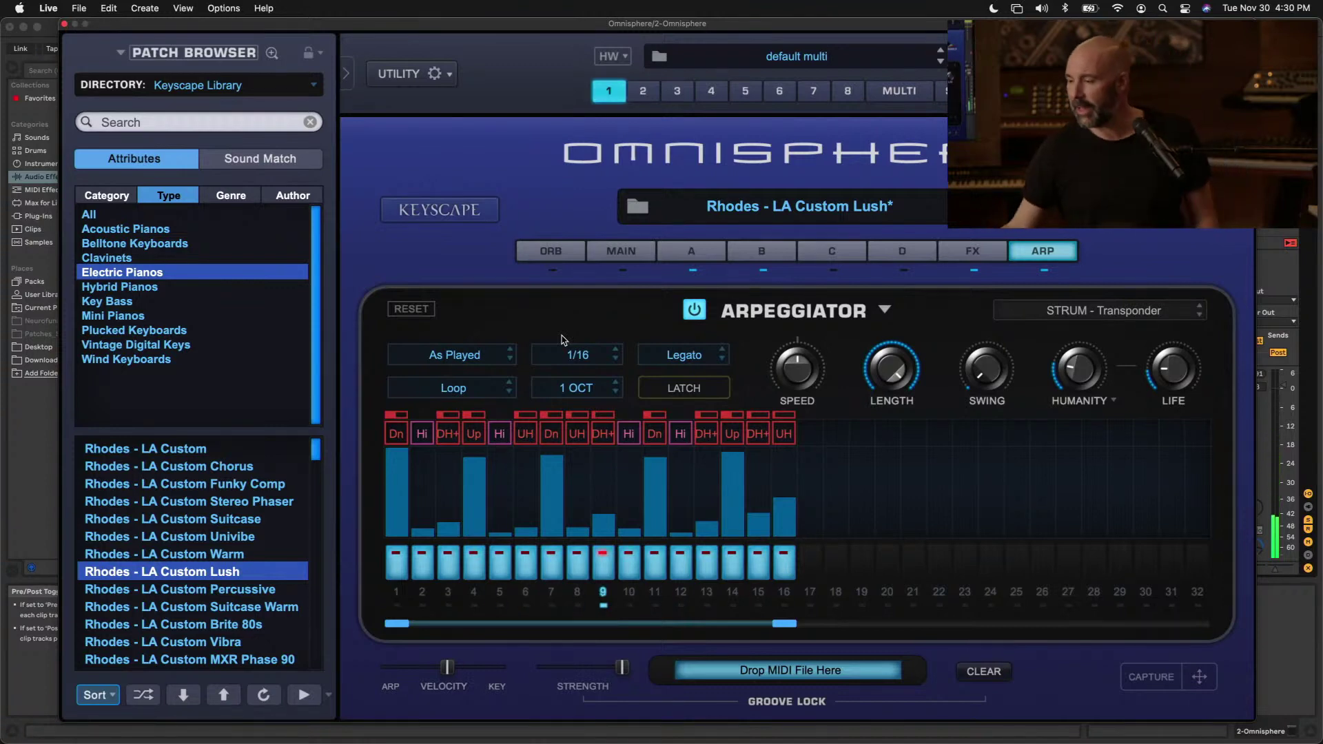
Replace Vintage EQ2 in the common effects rack with Sky Channel from Sonic Extensions and compare the sound with it bypassed
left_click(968, 253)
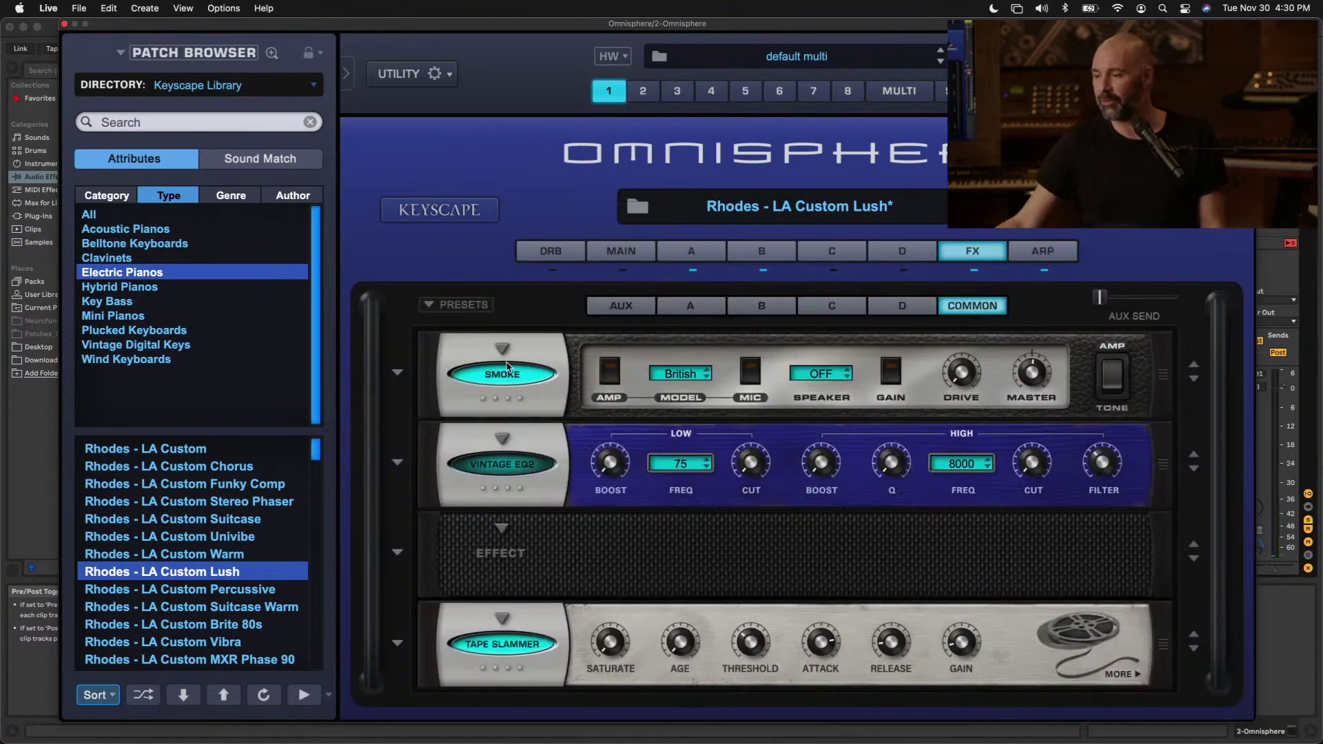
left_click(503, 439)
mouse_move(544, 606)
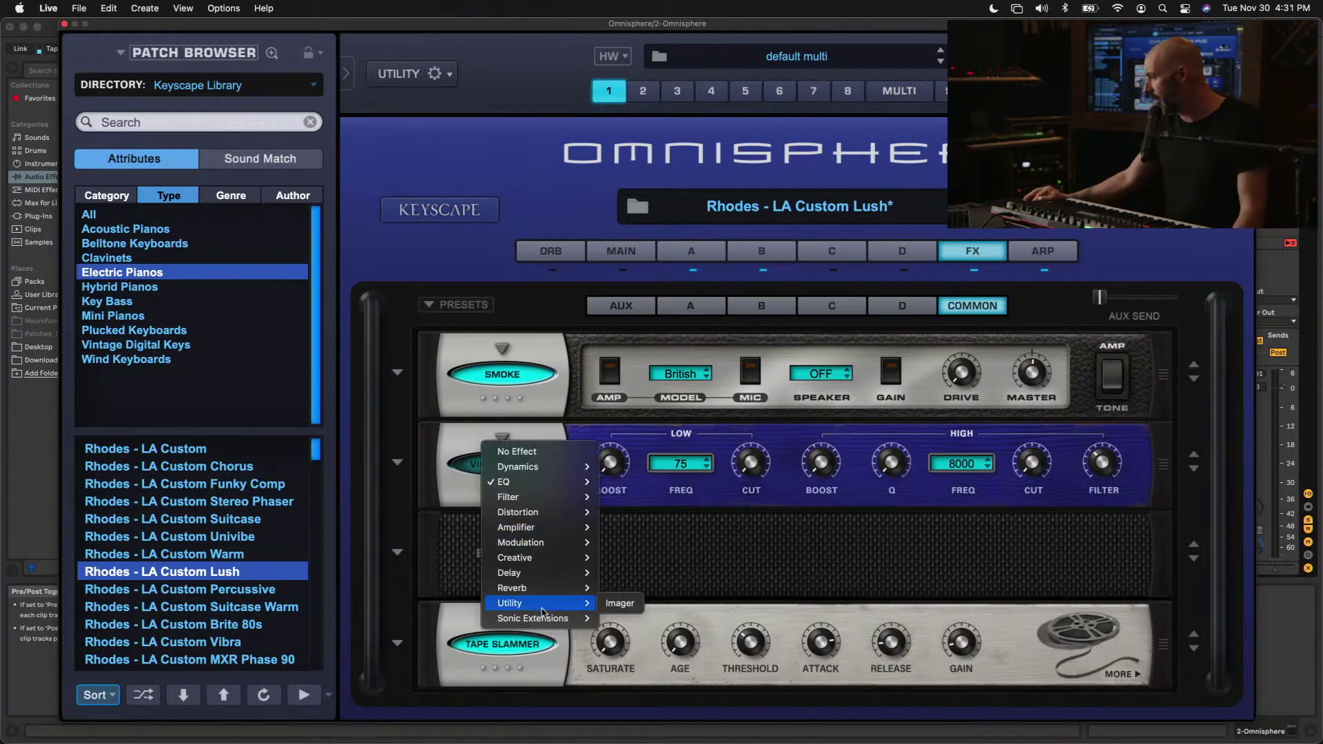
left_click(631, 679)
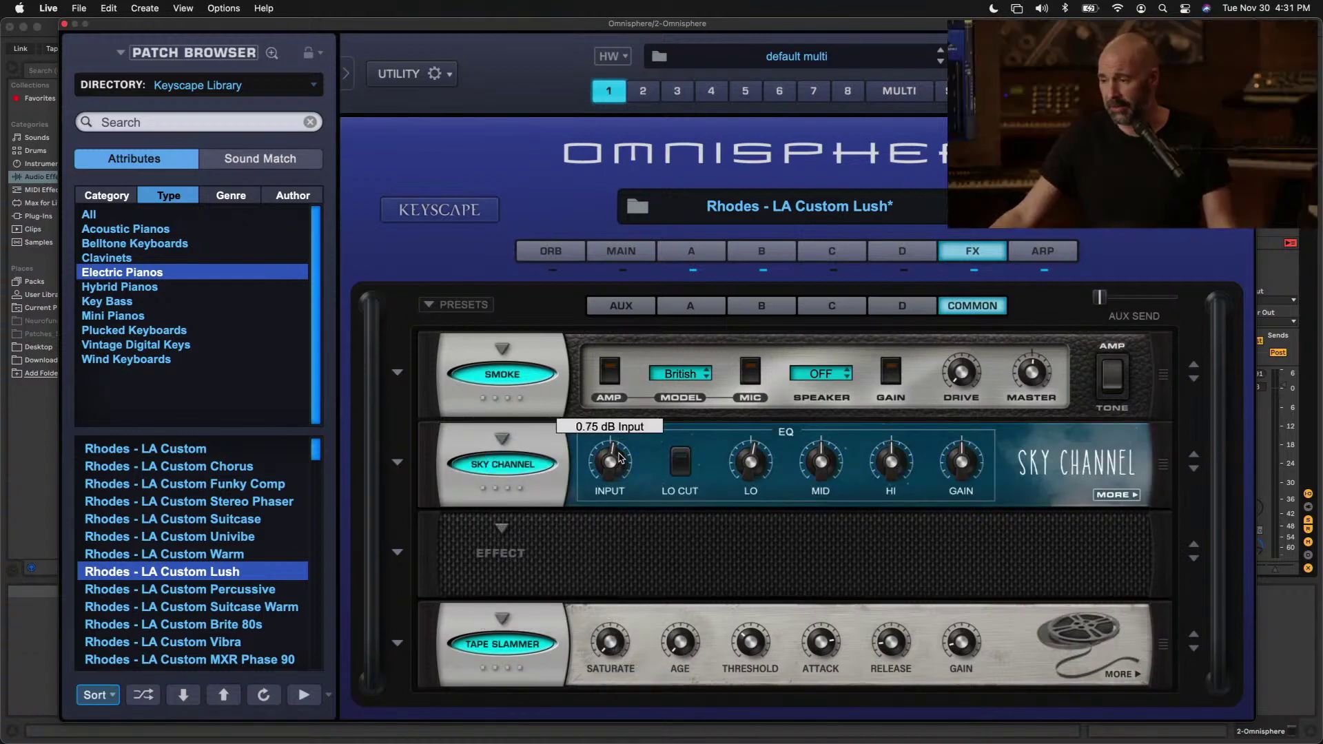
left_click(541, 469)
left_click(541, 468)
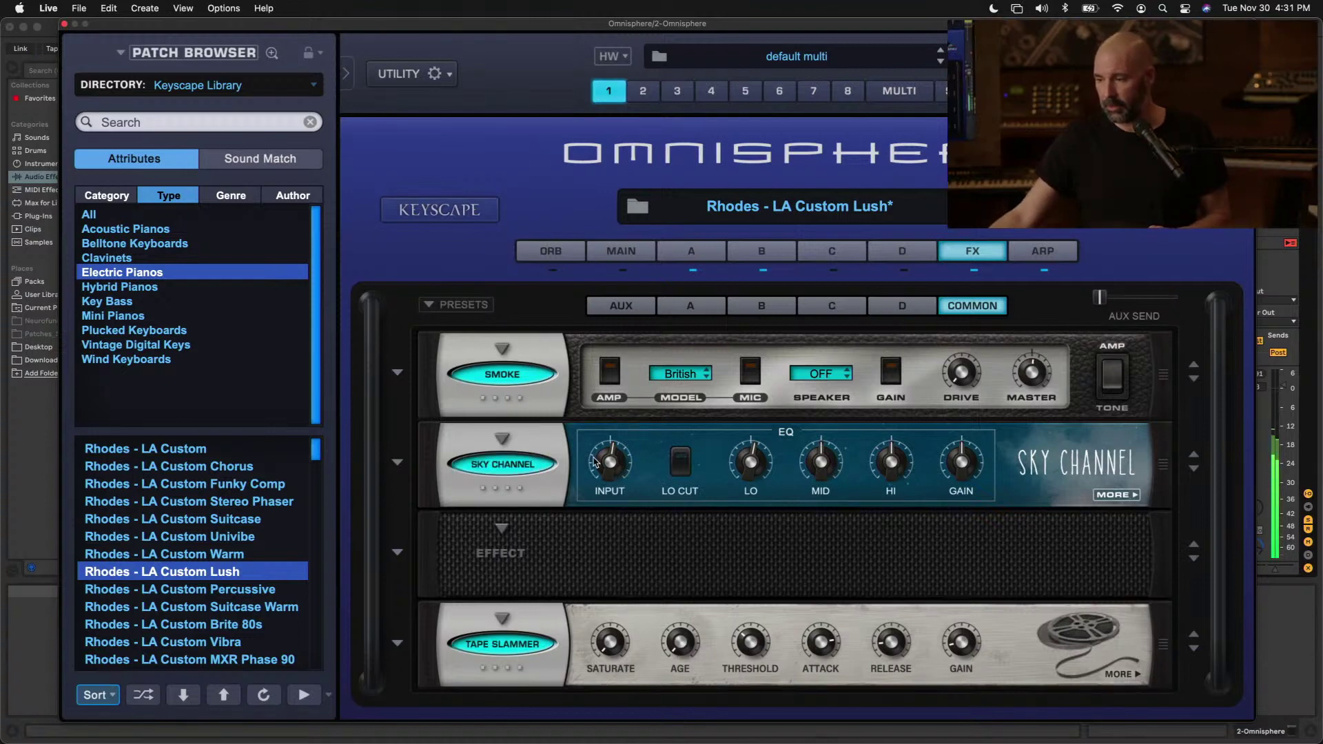
Shape the Sky Channel EQ with more input and highs, less lows and mids, and Lo Cut on, comparing it against bypass
mouse_move(607, 461)
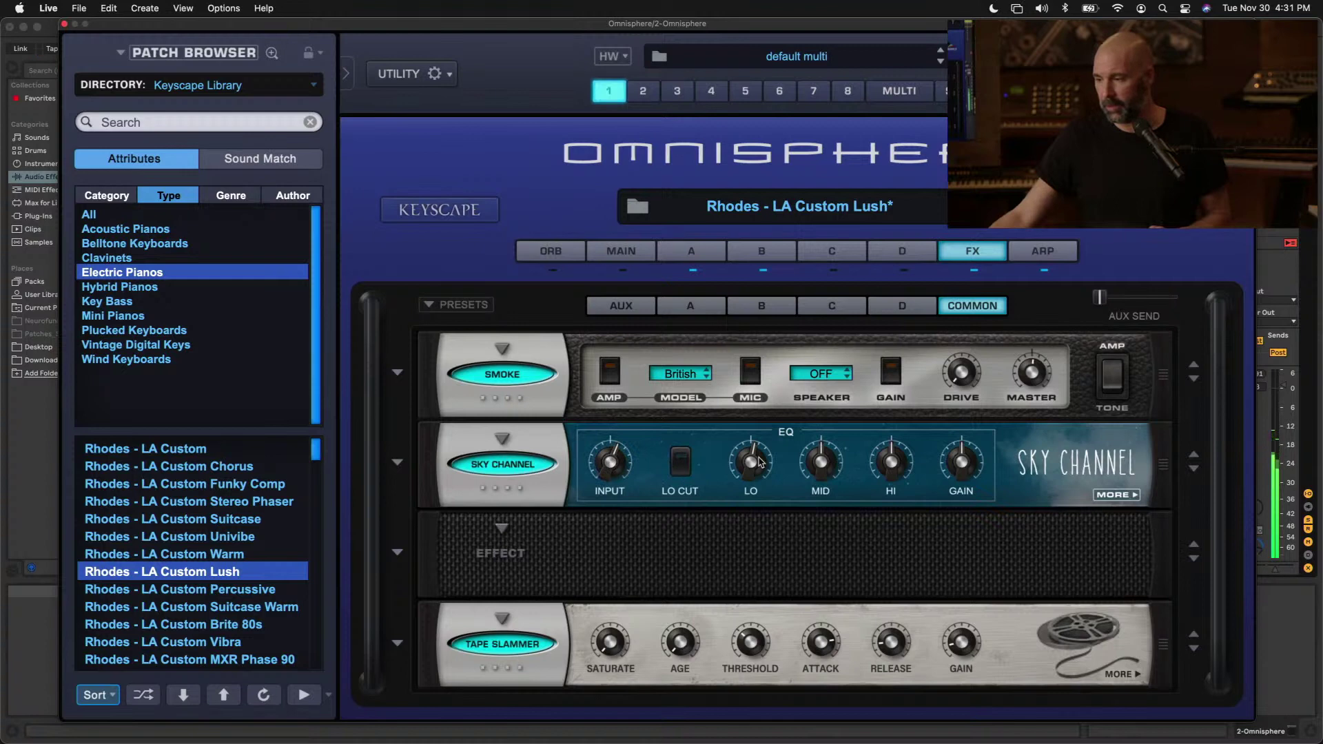
left_click_drag(758, 464, 759, 488)
mouse_move(881, 467)
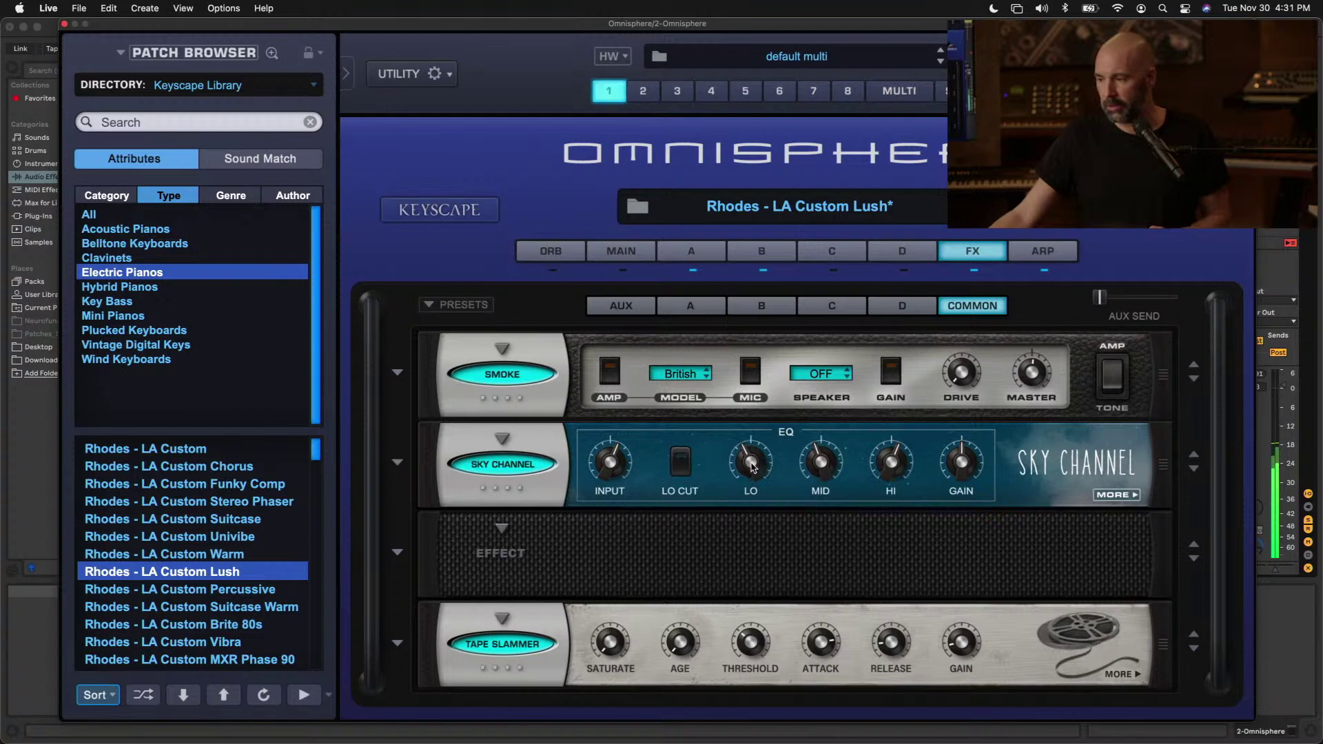
left_click(674, 469)
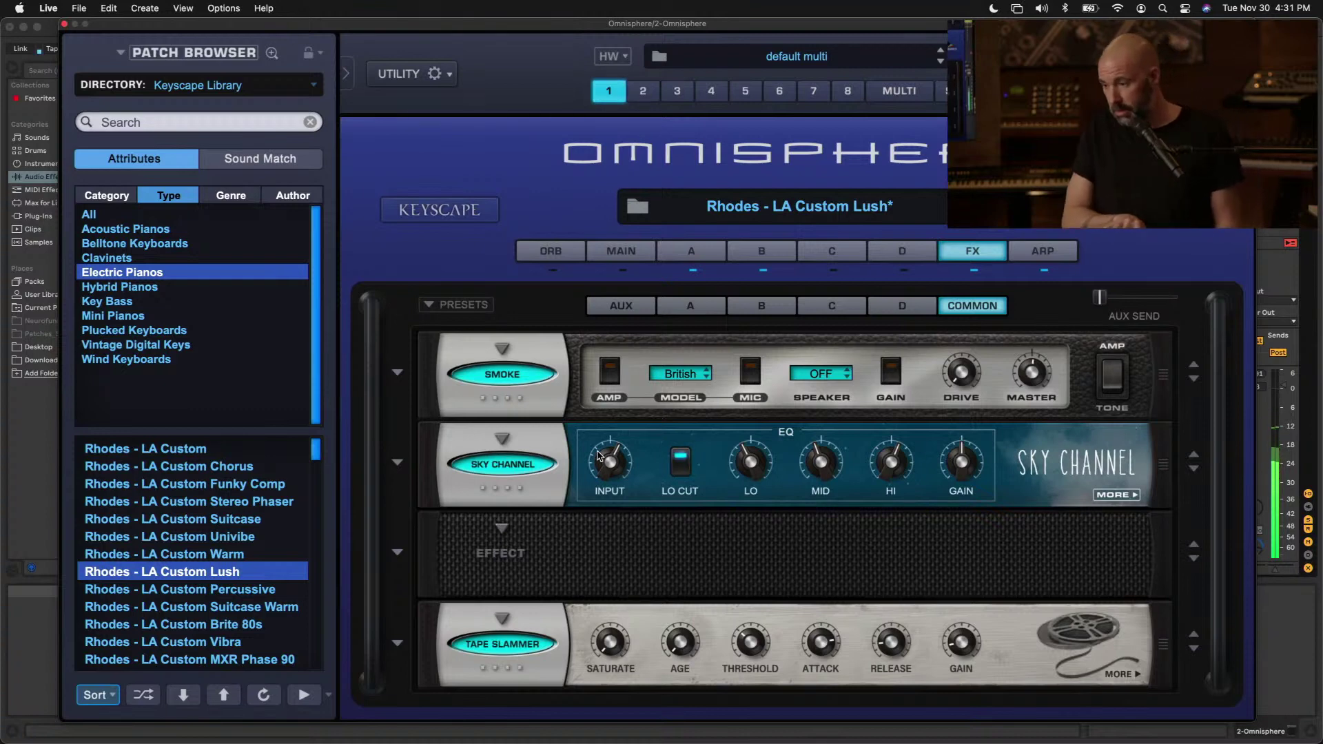
left_click(496, 470)
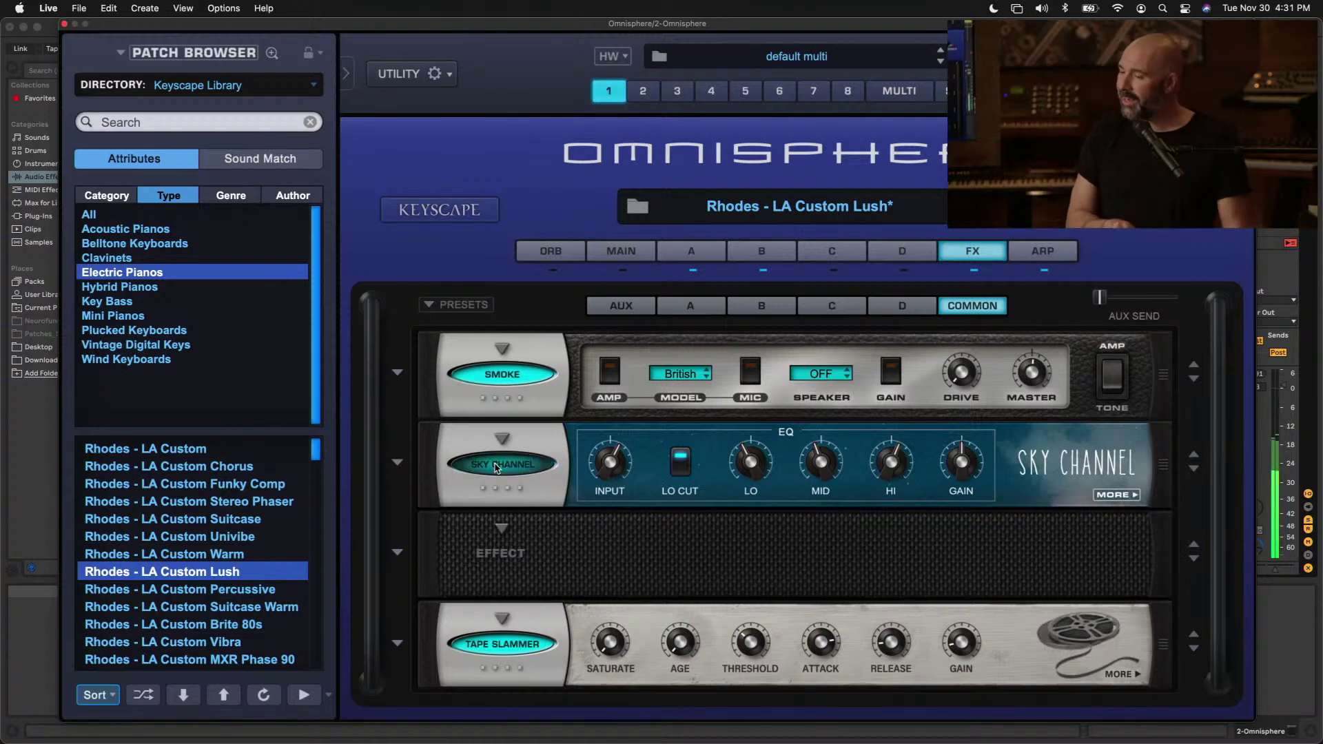
left_click(496, 469)
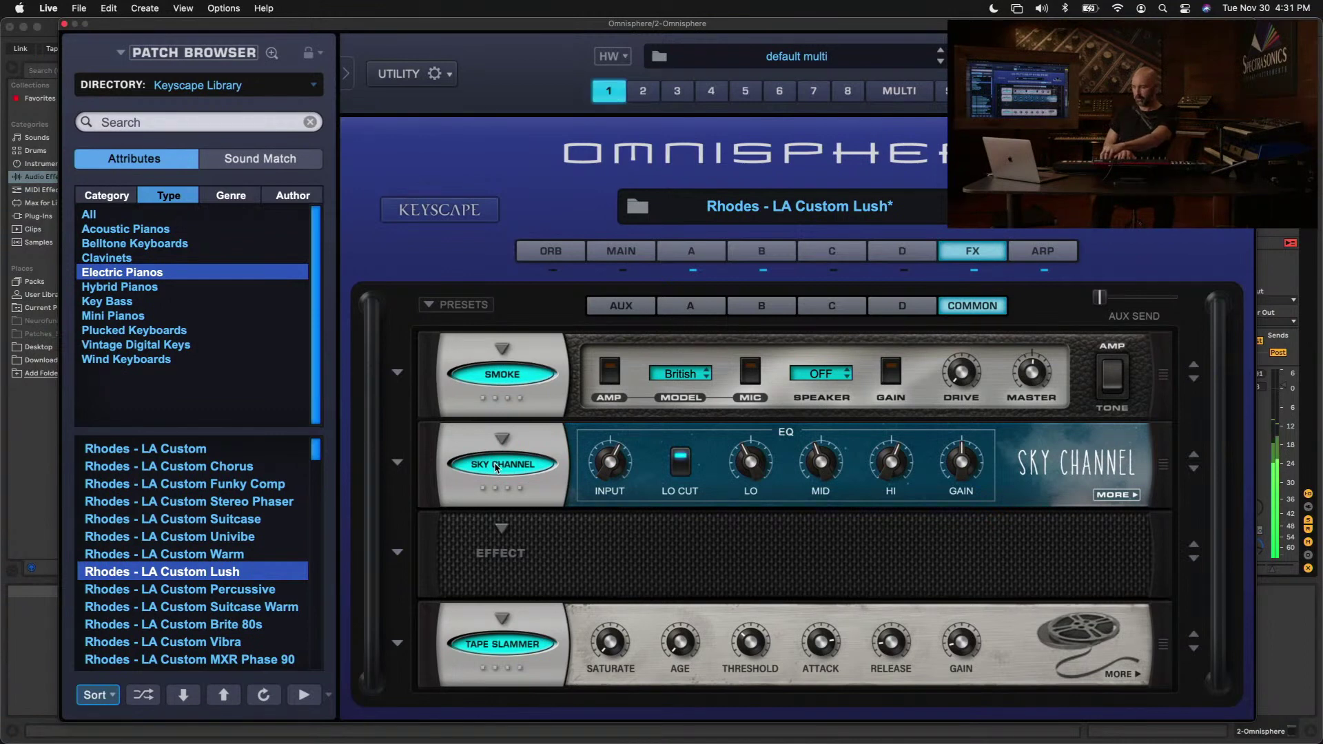
Add Under Echo from Sonic Extensions to the empty third common effects slot and set its mix to about 0.39
left_click(504, 536)
mouse_move(559, 706)
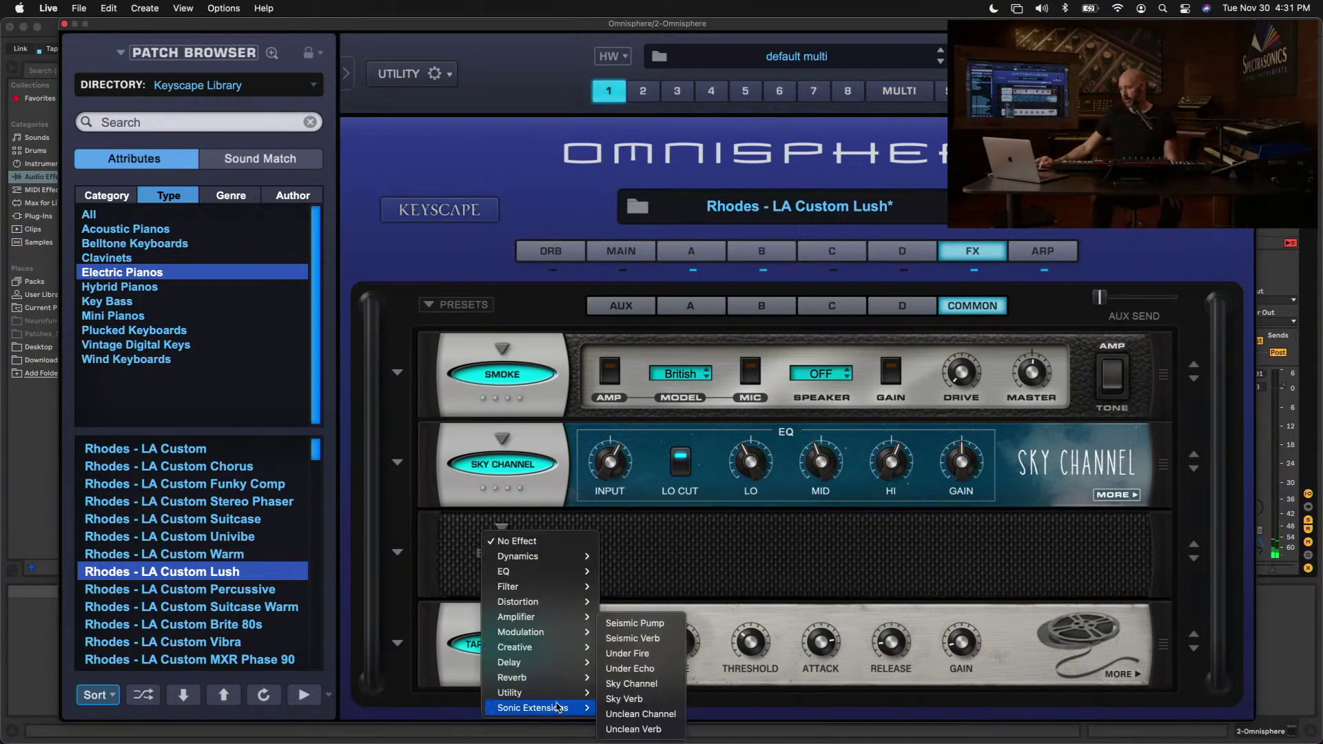
left_click(630, 668)
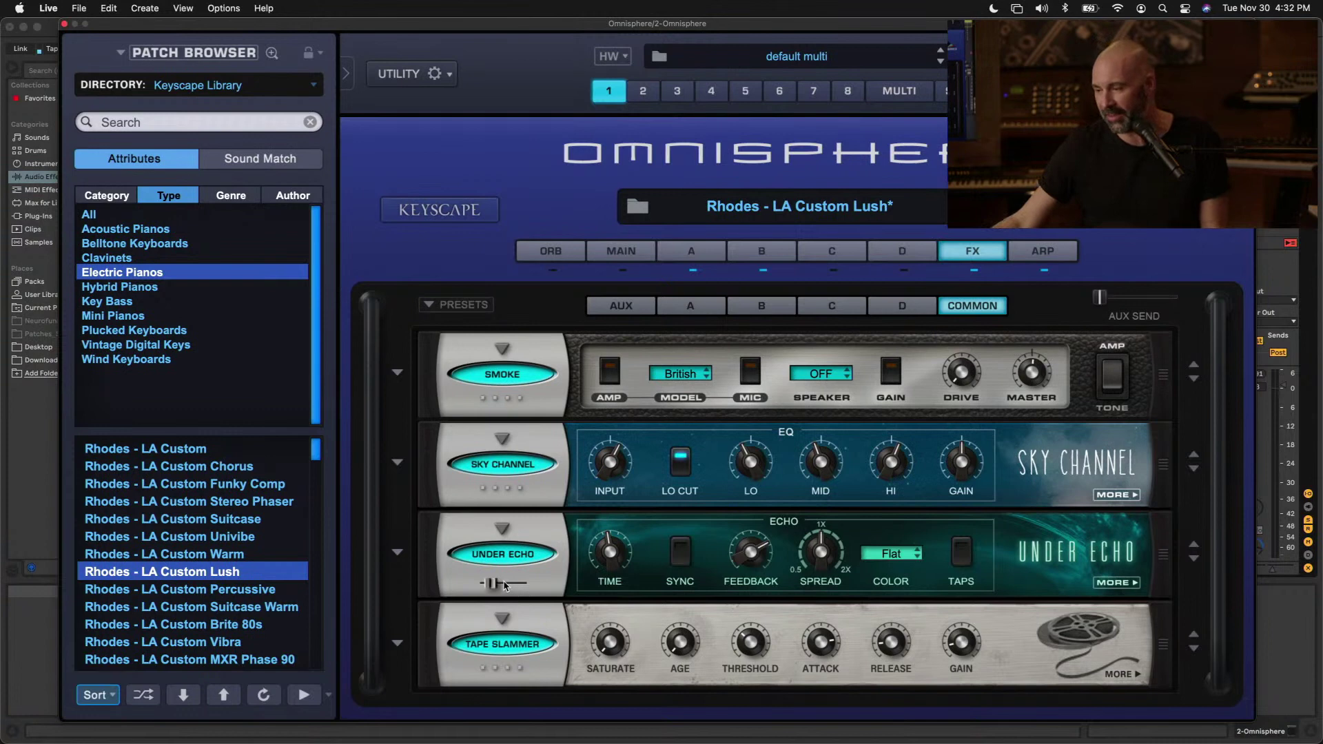
left_click_drag(512, 589, 510, 588)
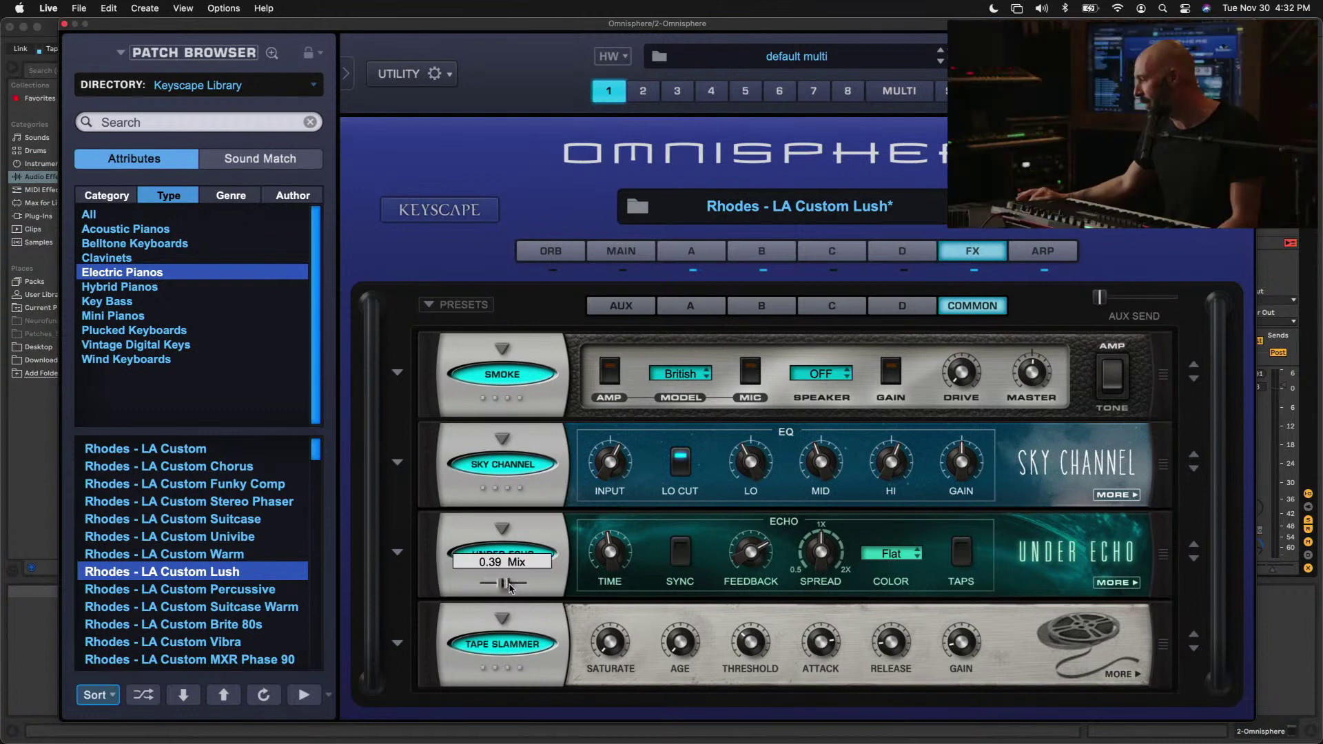
Load the Crystal Octaves preset from Under Echo's BPM Echoes category and adjust the effect's mix slightly past the middle
left_click(397, 552)
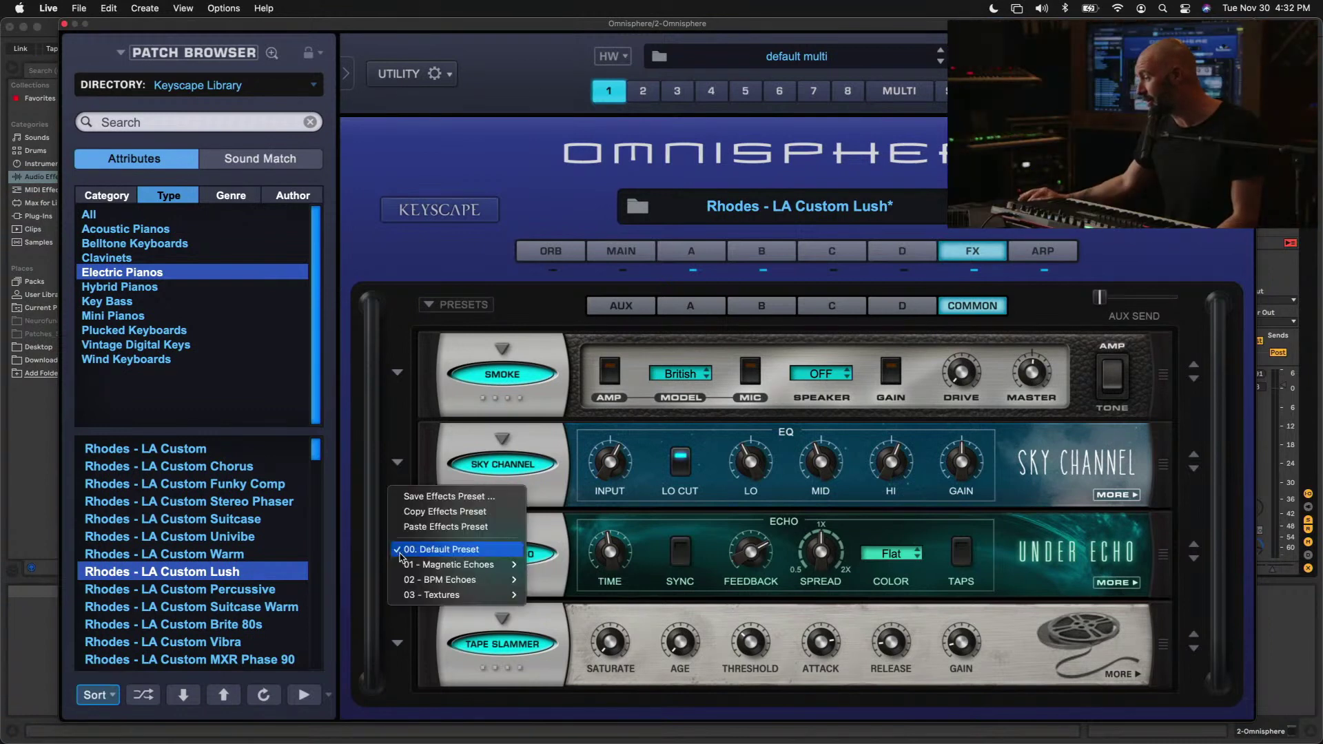
mouse_move(438, 583)
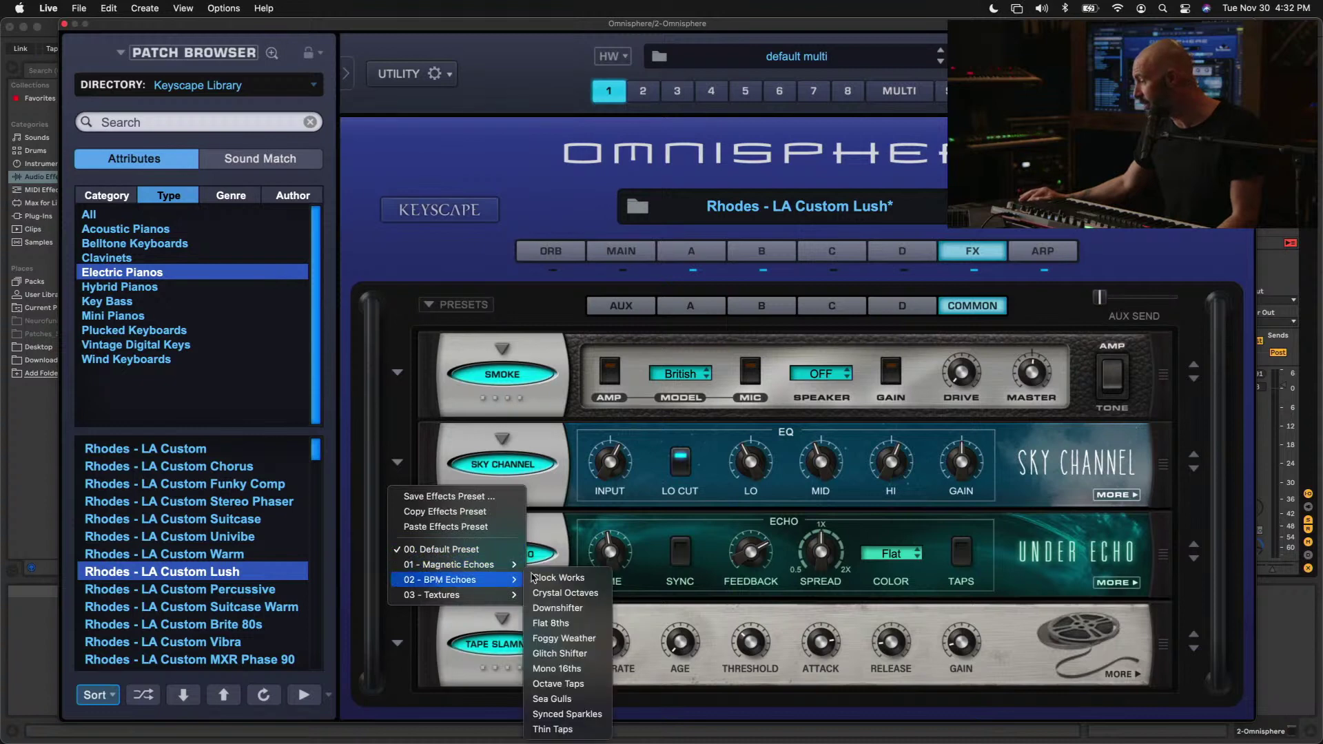
left_click(561, 593)
left_click_drag(499, 582, 507, 589)
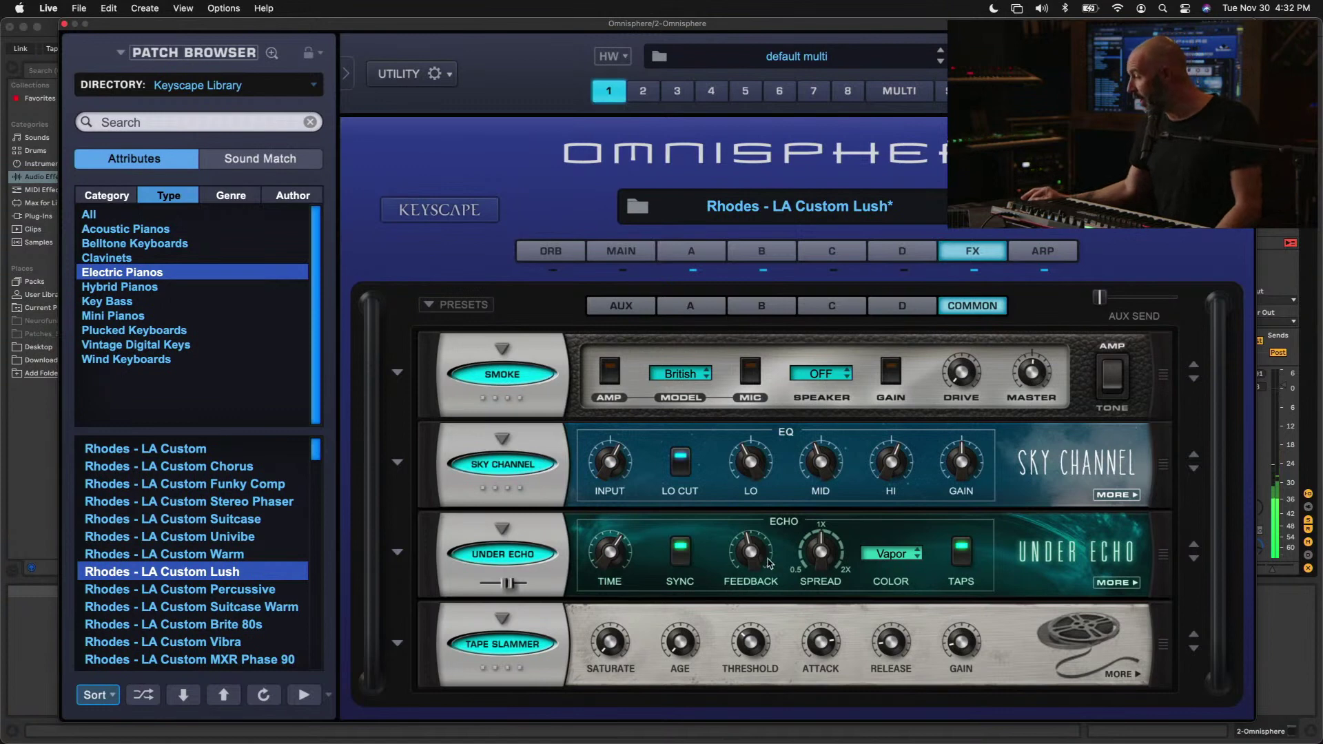
Adjust Under Echo's echo settings by turning Taps off and trying a lower spread before returning it to about 1X
left_click_drag(821, 544, 823, 570)
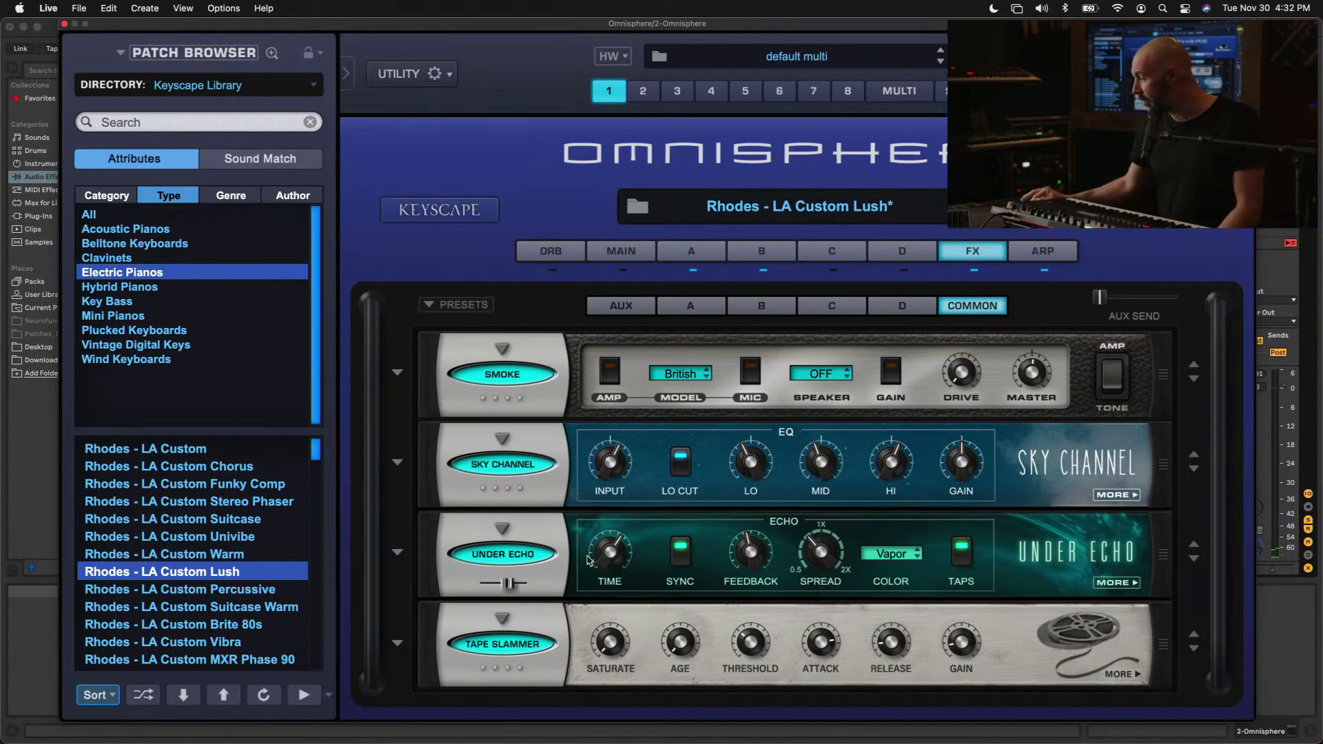
mouse_move(620, 557)
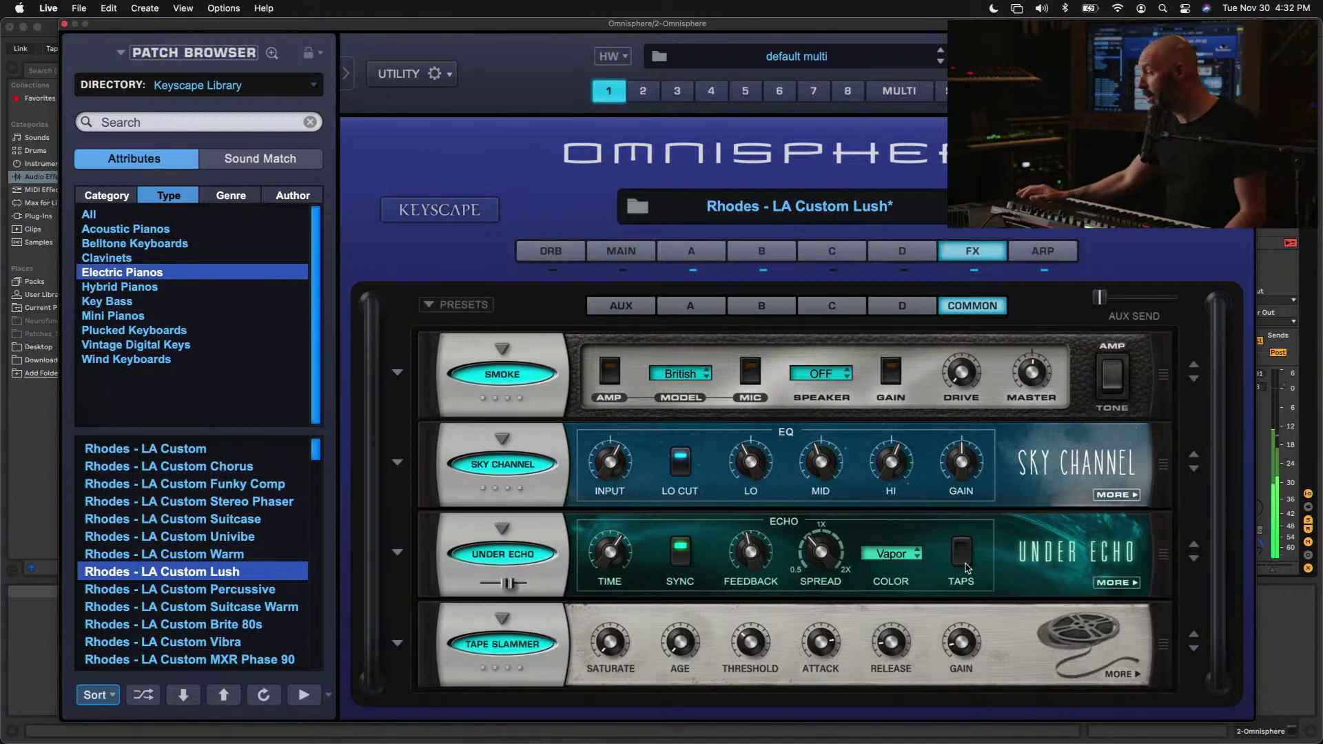
left_click_drag(820, 575, 822, 543)
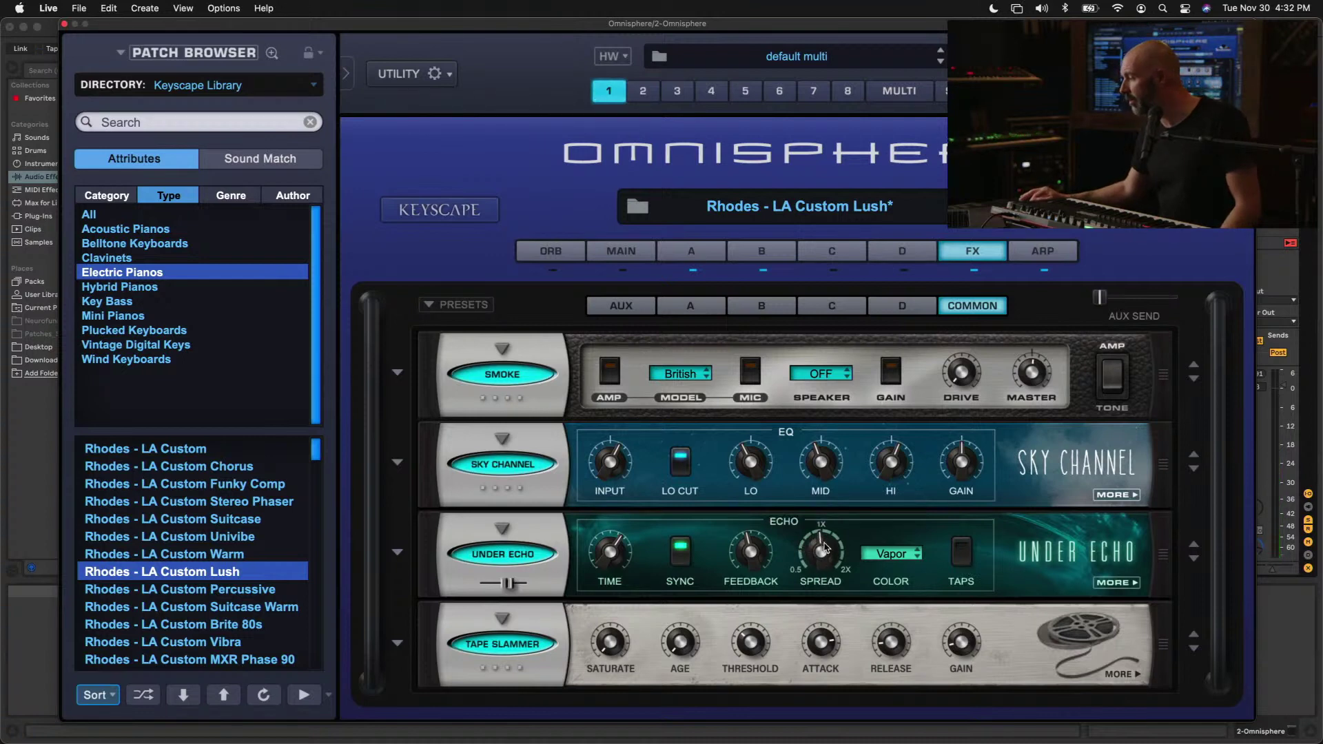
mouse_move(825, 546)
mouse_move(750, 560)
Raise the pitch shifter mix on Under Echo's second page and reduce the effect's overall mix slightly
left_click(1117, 583)
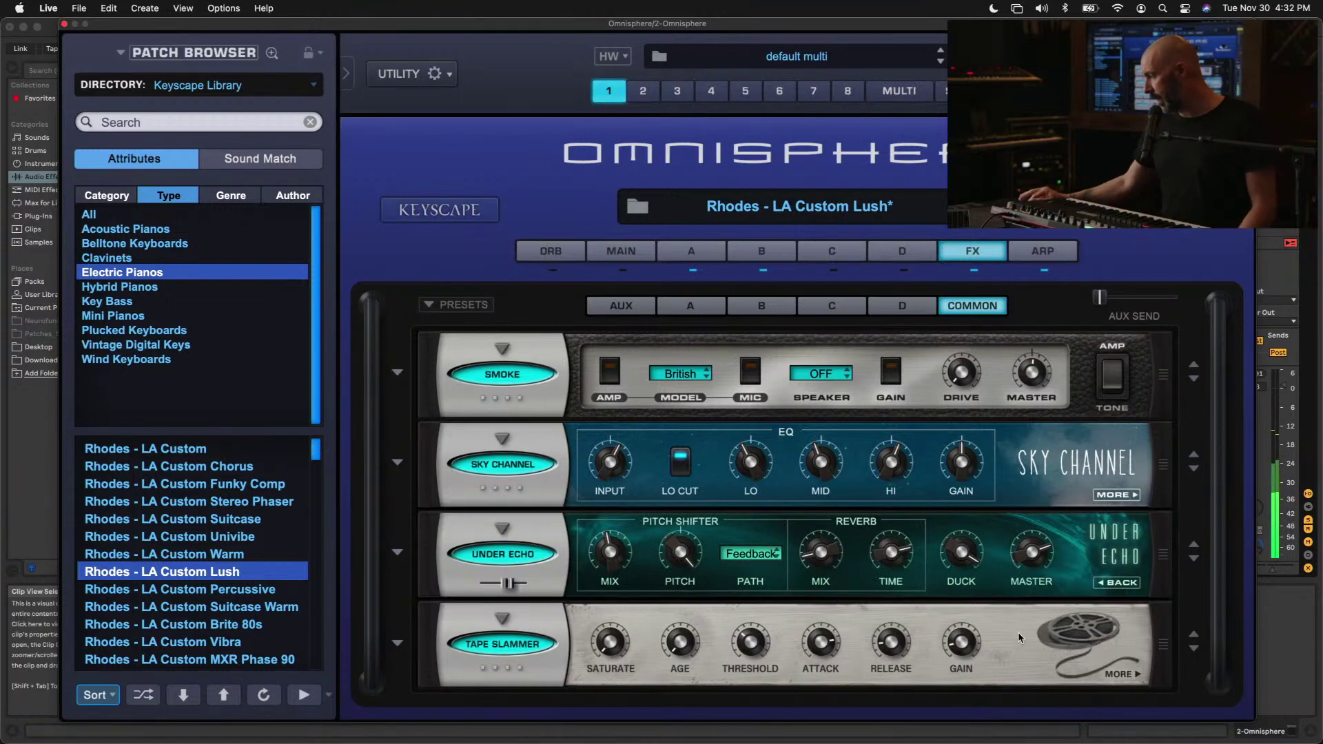
mouse_move(974, 579)
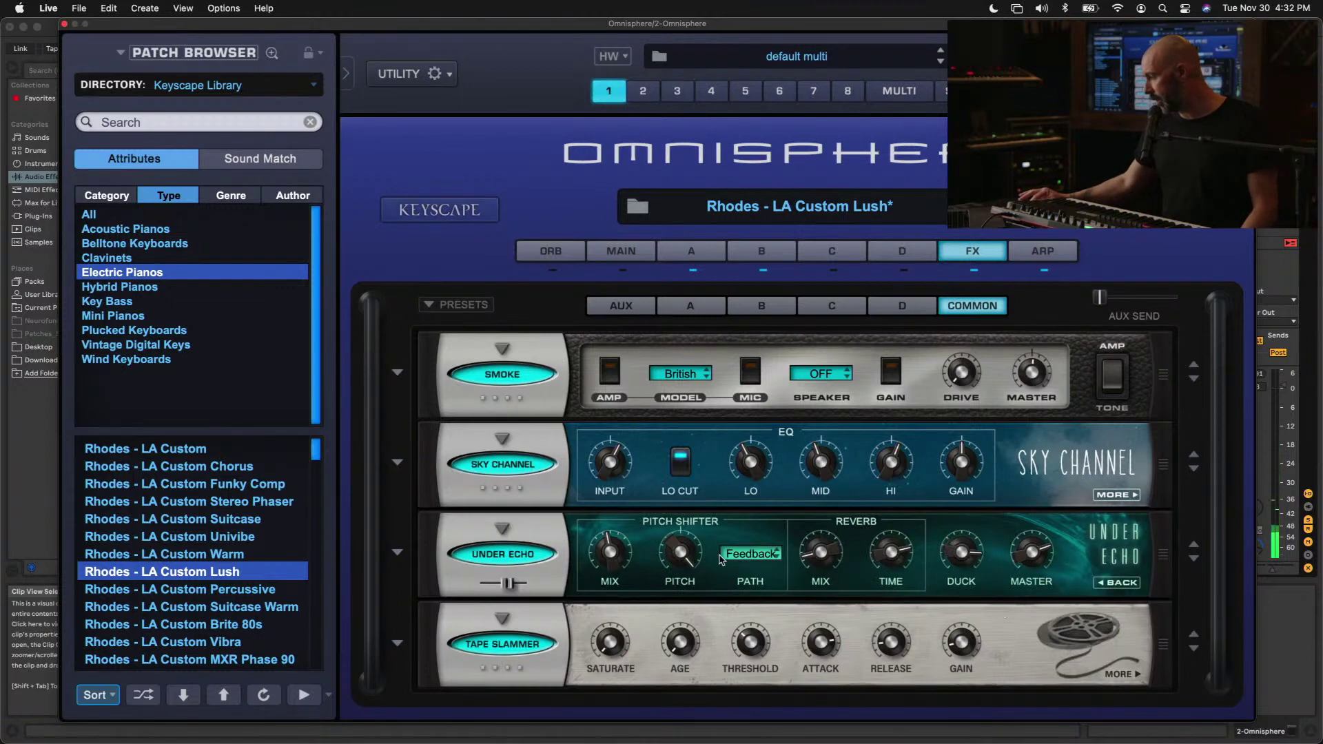
mouse_move(616, 554)
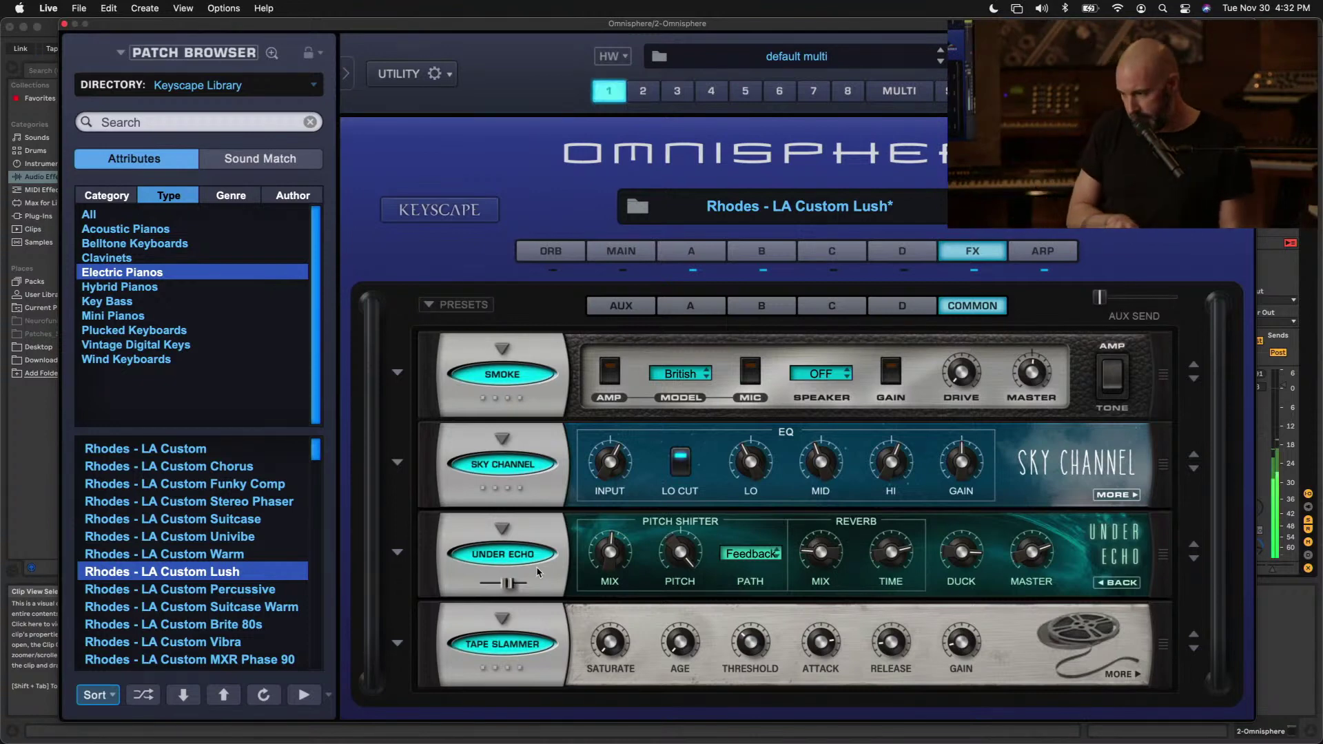
left_click_drag(510, 584, 505, 588)
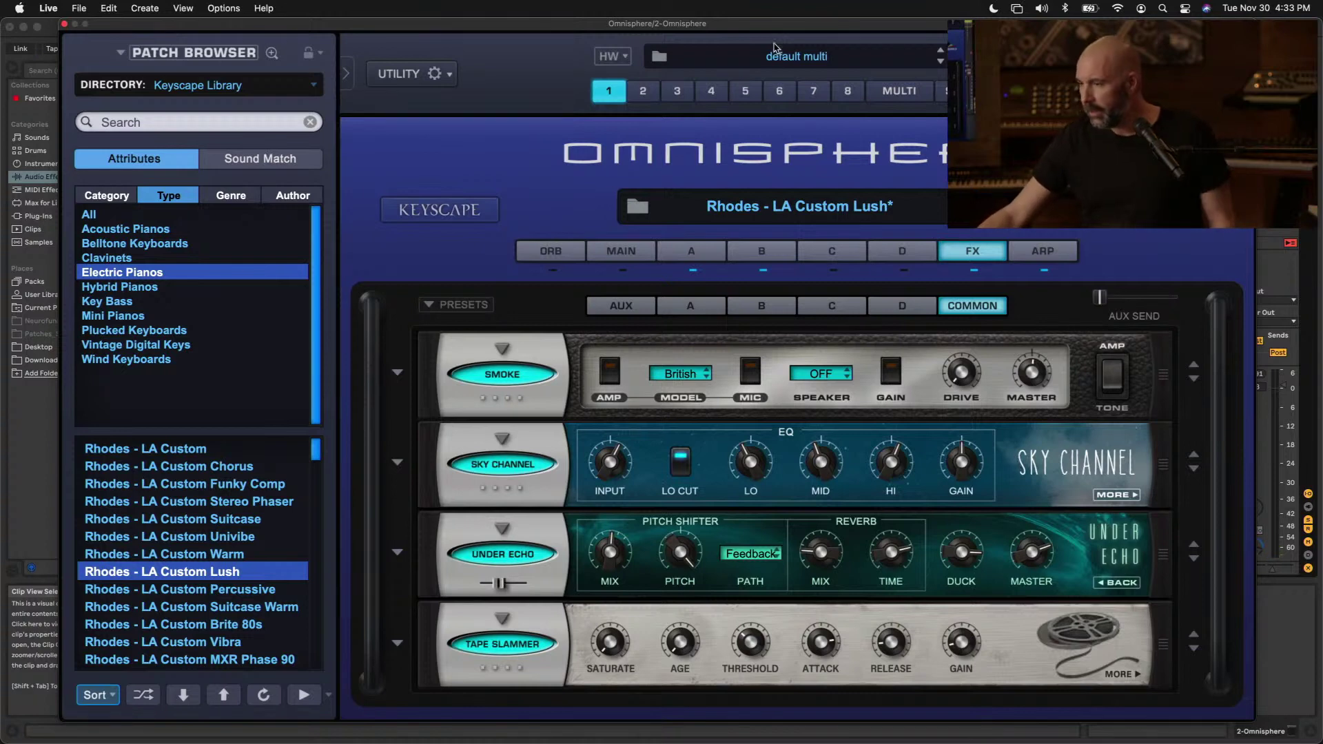
Replace Tape Slammer in the fourth common effects slot with Seismic Pump, keeping it bypassed with its mix lowered toward the middle
left_click_drag(784, 25, 784, 75)
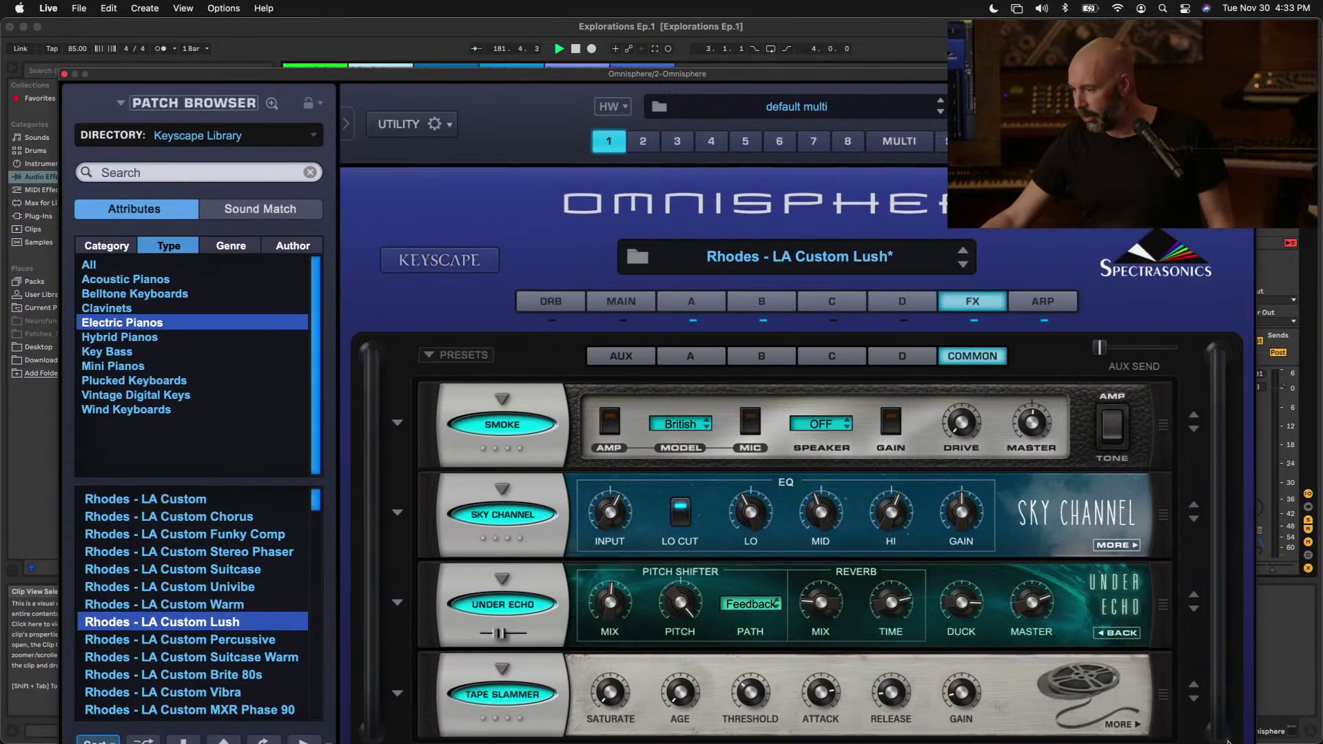
left_click(506, 699)
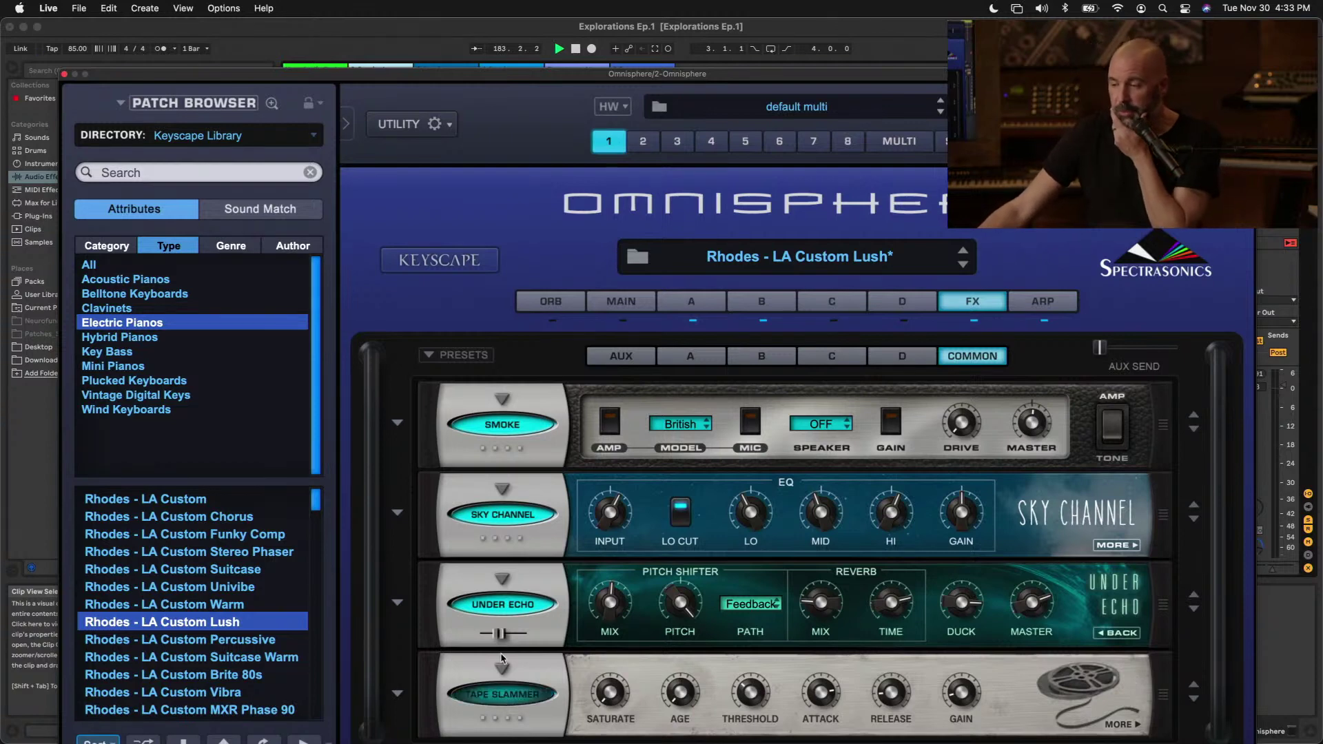
left_click(504, 671)
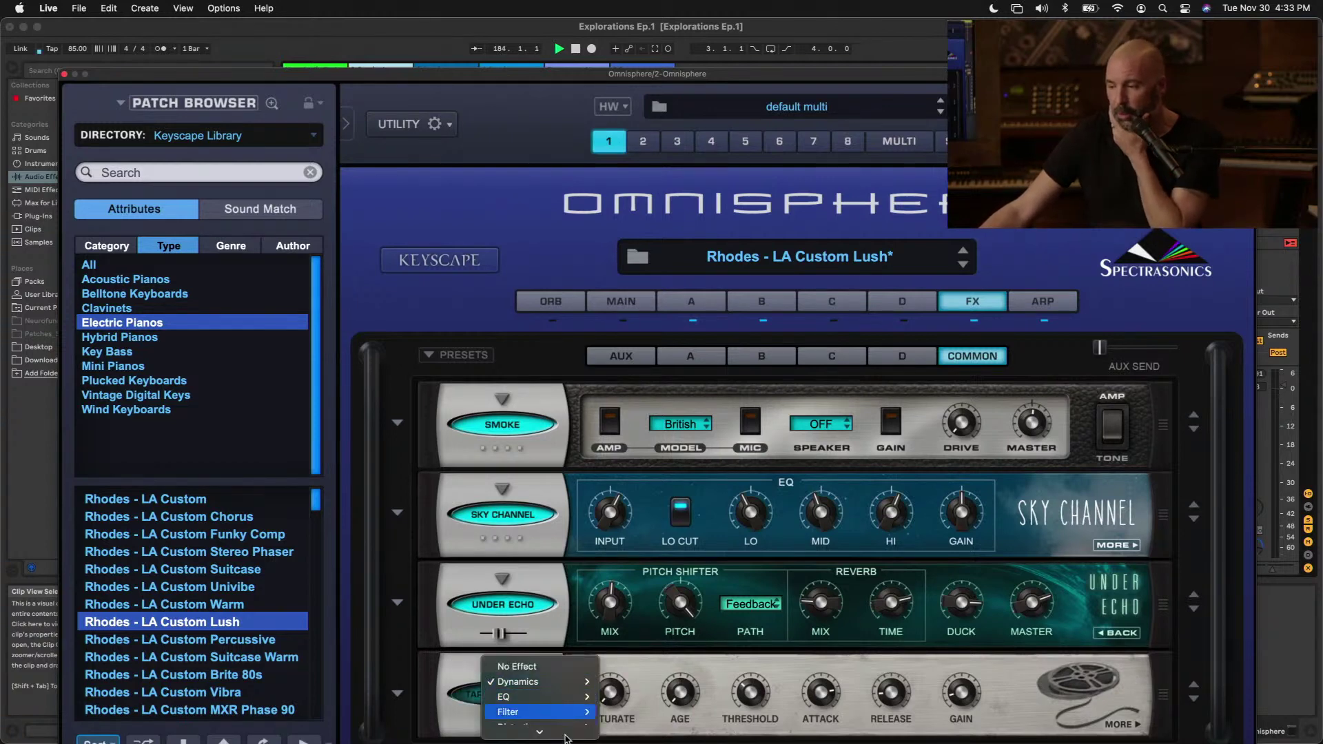
mouse_move(566, 729)
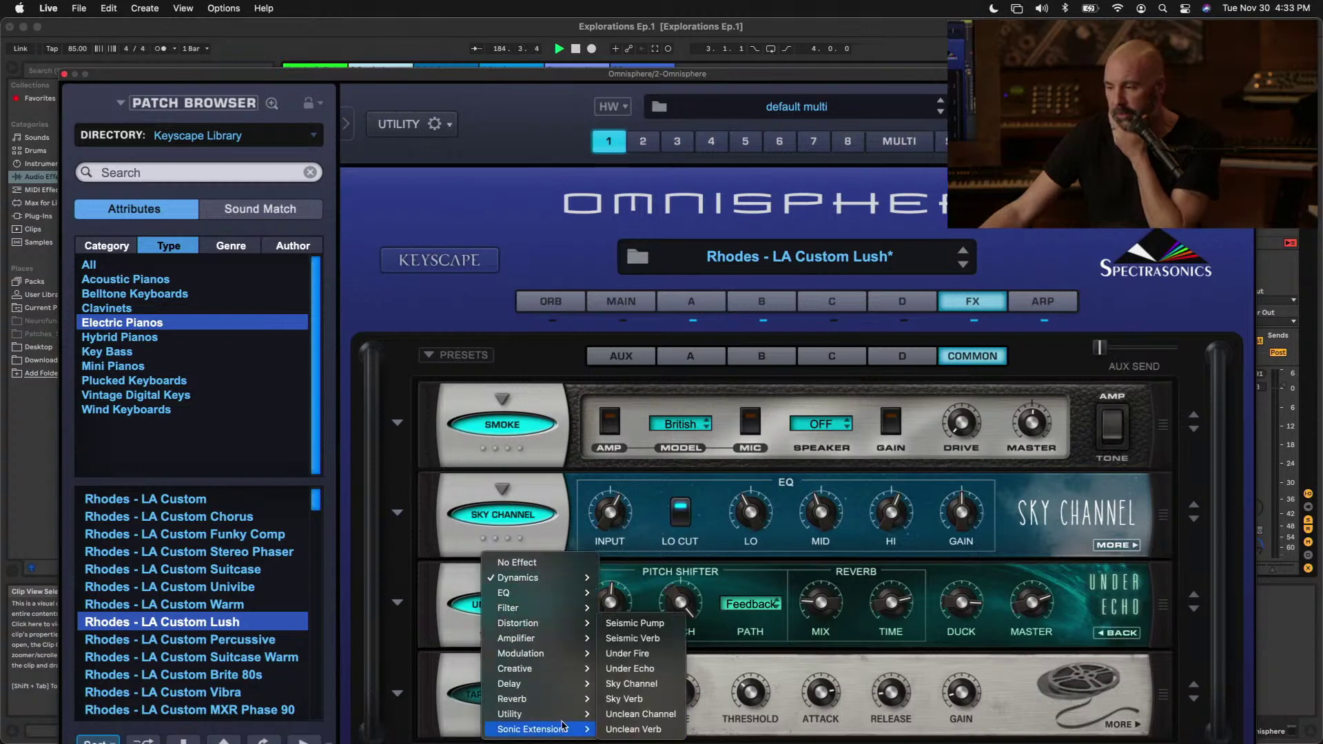
left_click(643, 623)
left_click(512, 695)
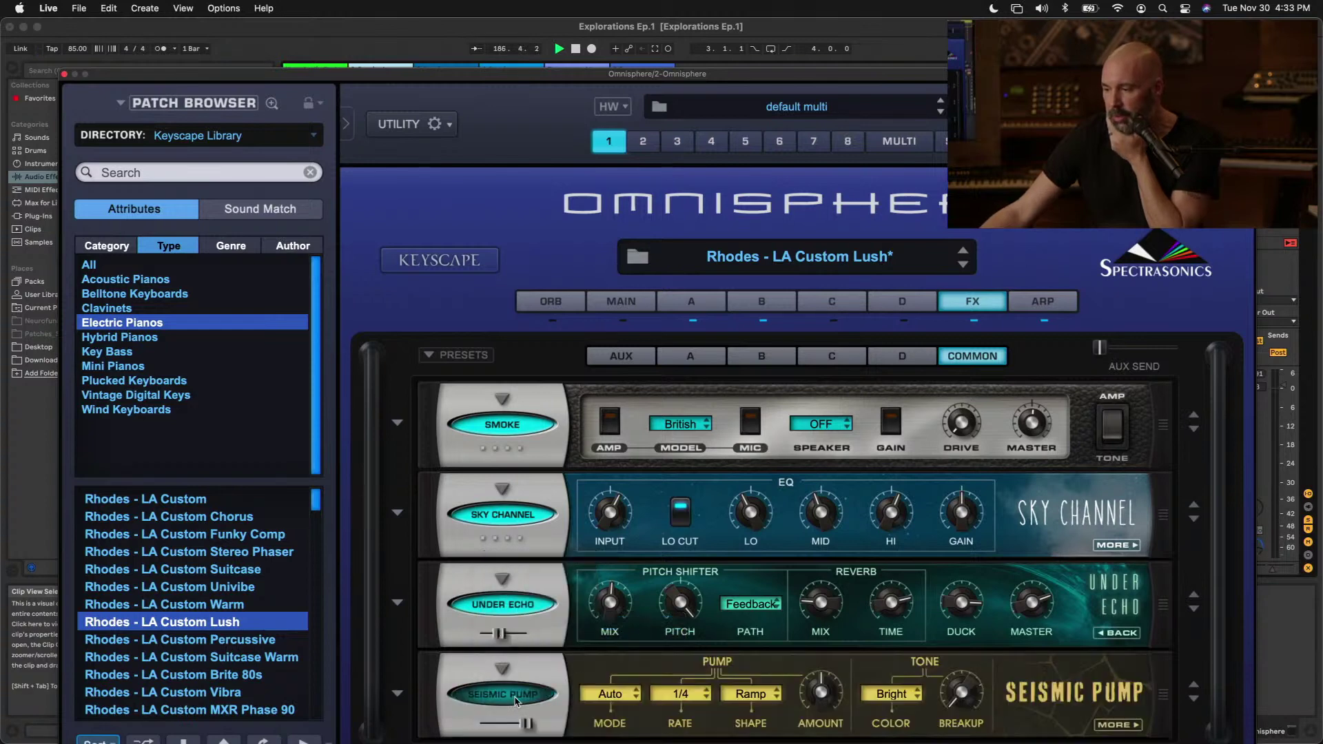
left_click_drag(525, 721, 510, 723)
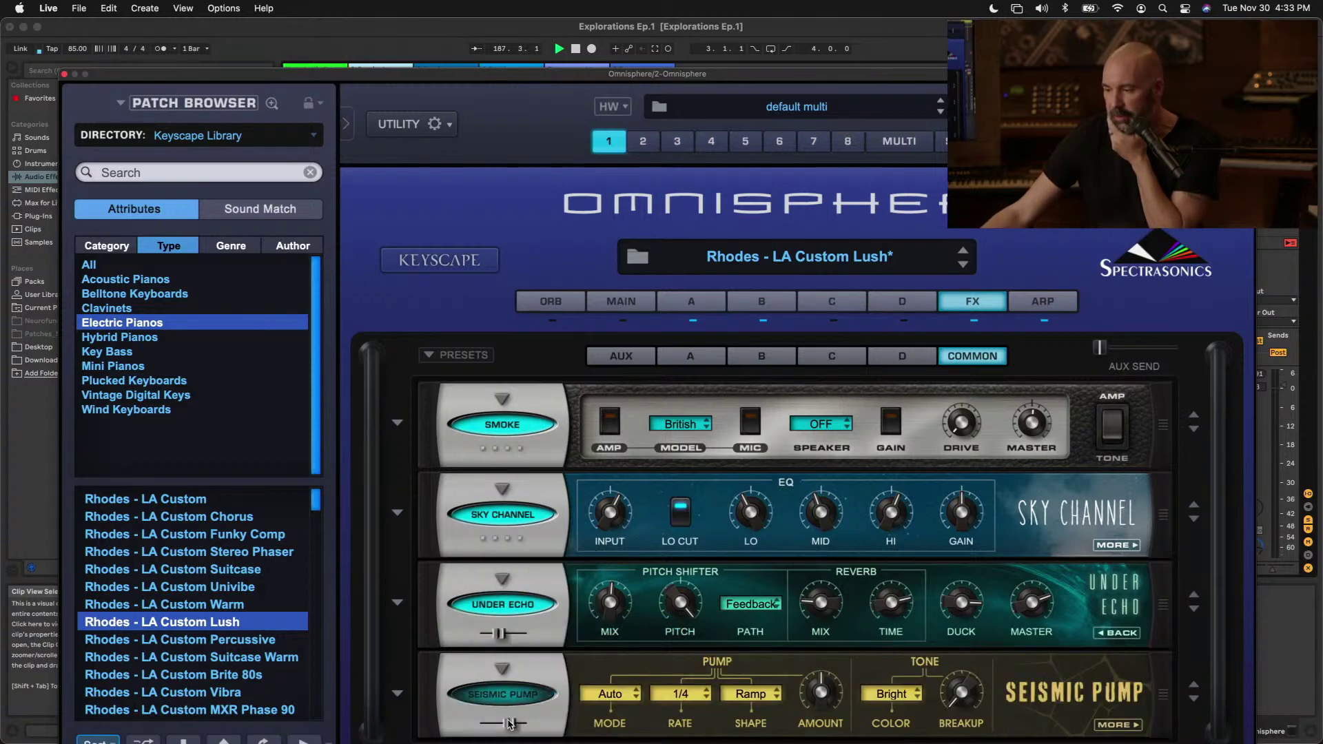